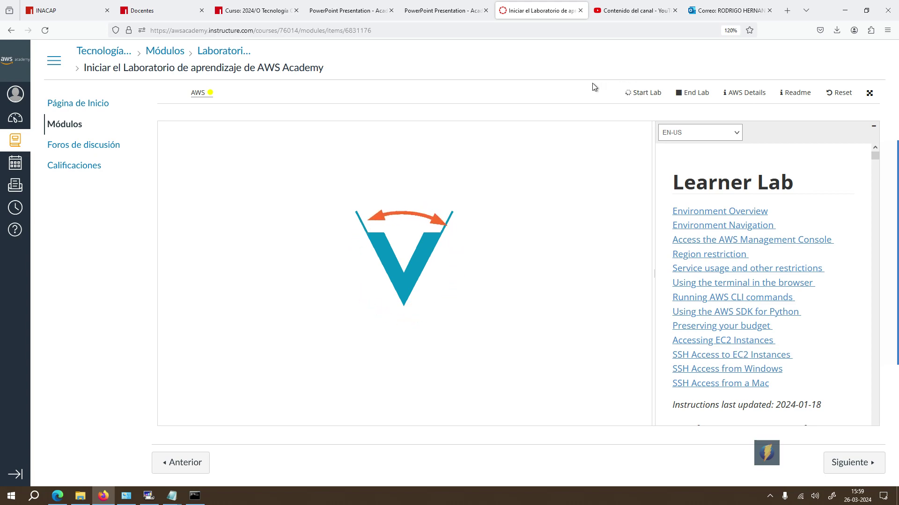
click(255, 13)
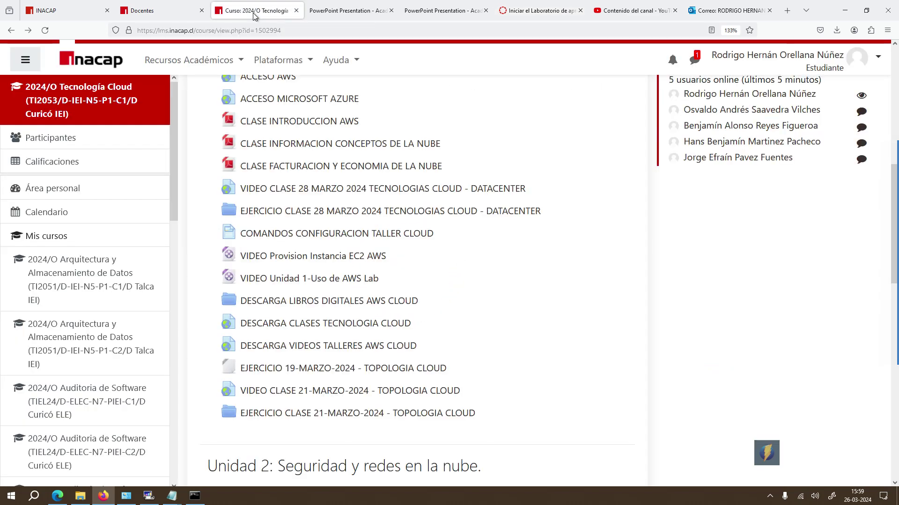
mouse_move(893, 224)
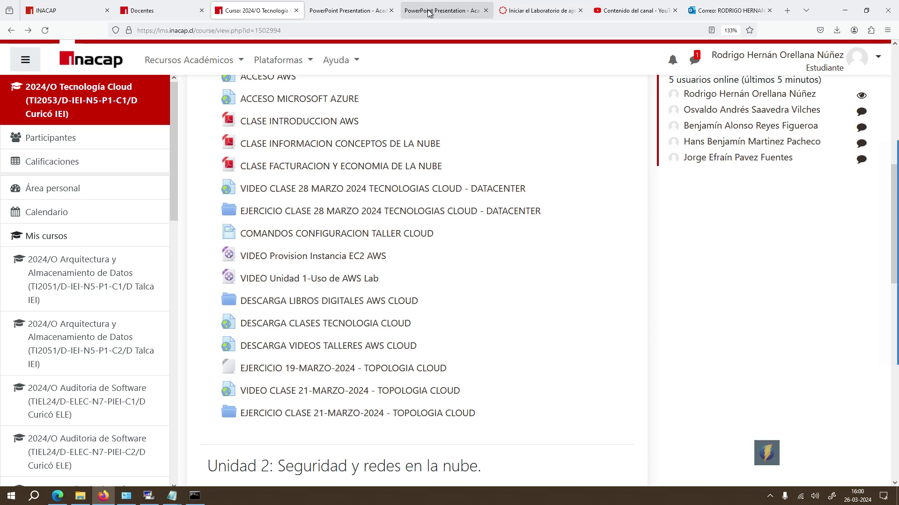
Step: Return to the AWS Academy Learner Lab page and open the AWS Management Console from it
click(567, 11)
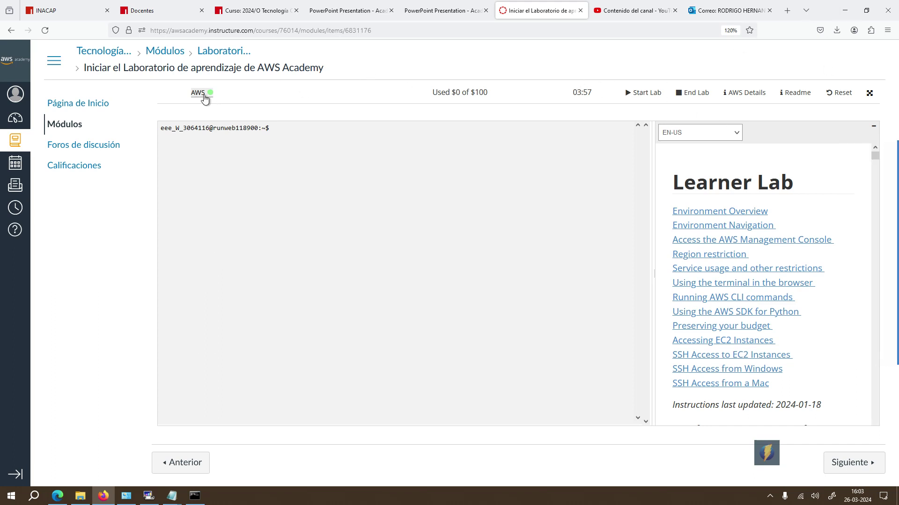
scroll(678, 291, down, 15)
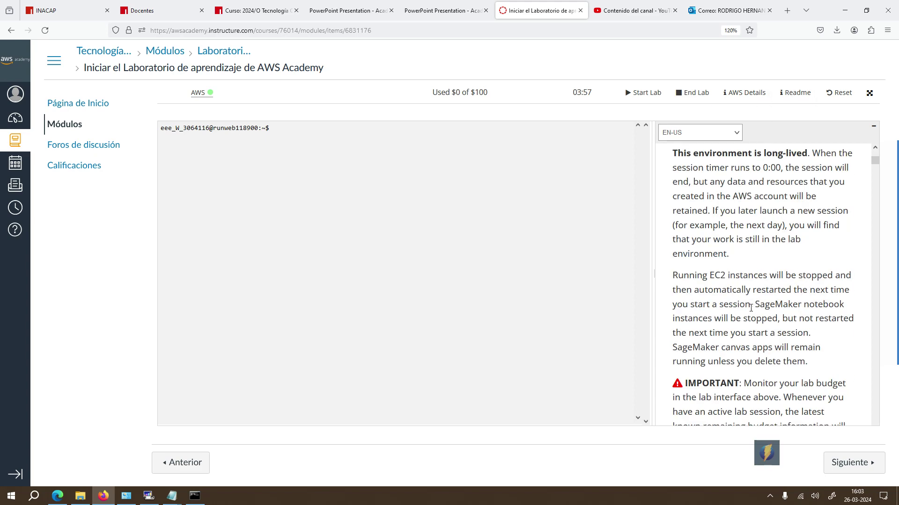
scroll(678, 291, down, 3)
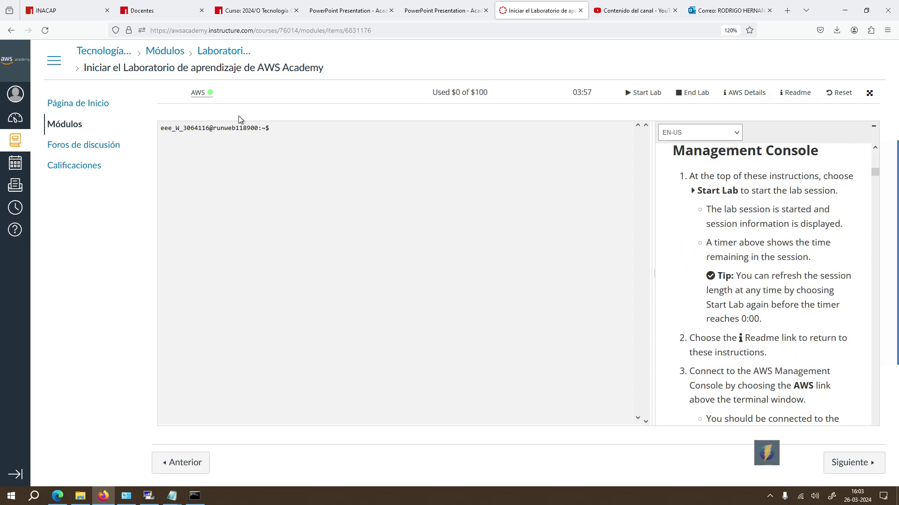
click(206, 95)
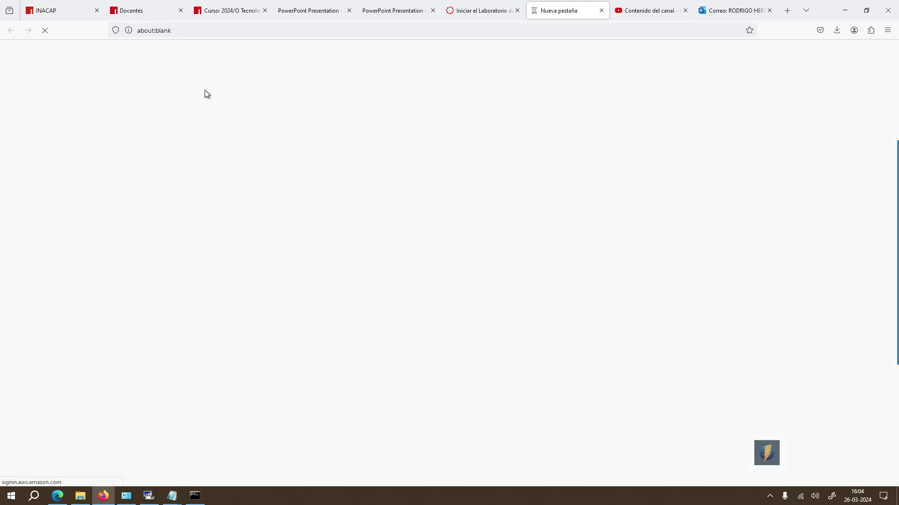
click(324, 145)
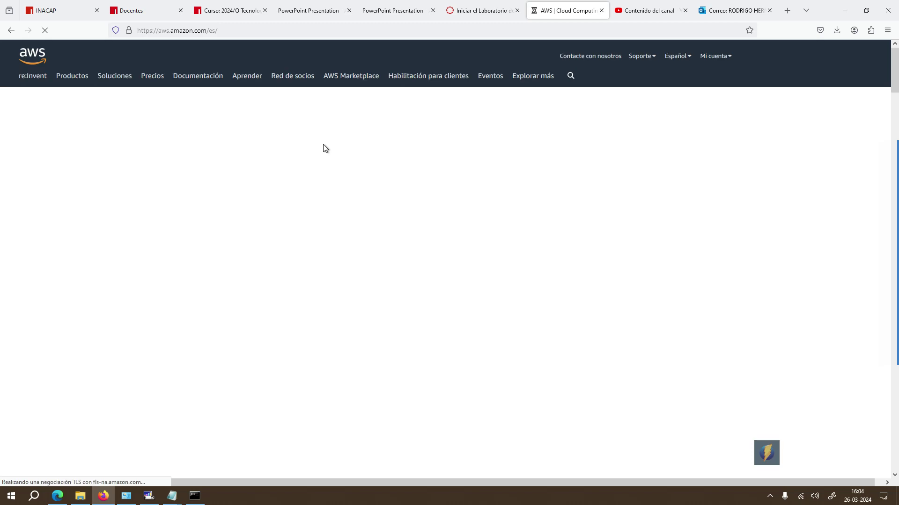
mouse_move(889, 210)
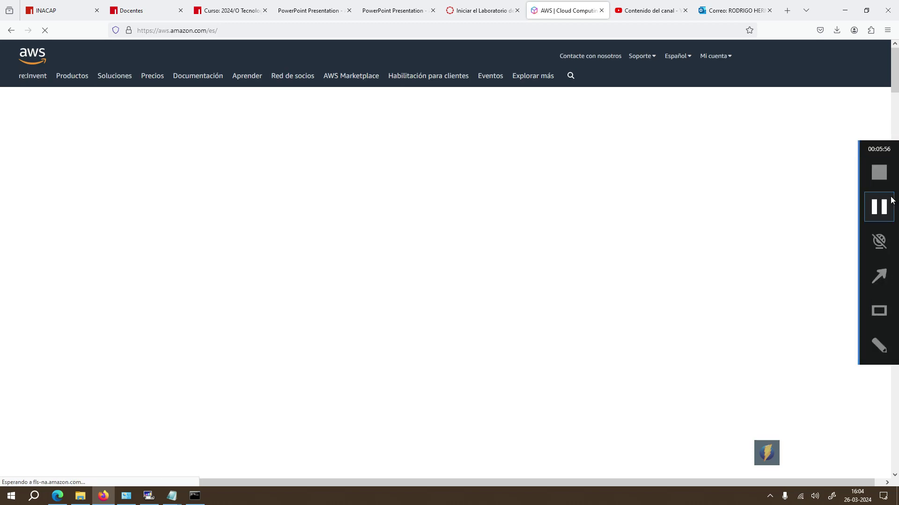
click(889, 210)
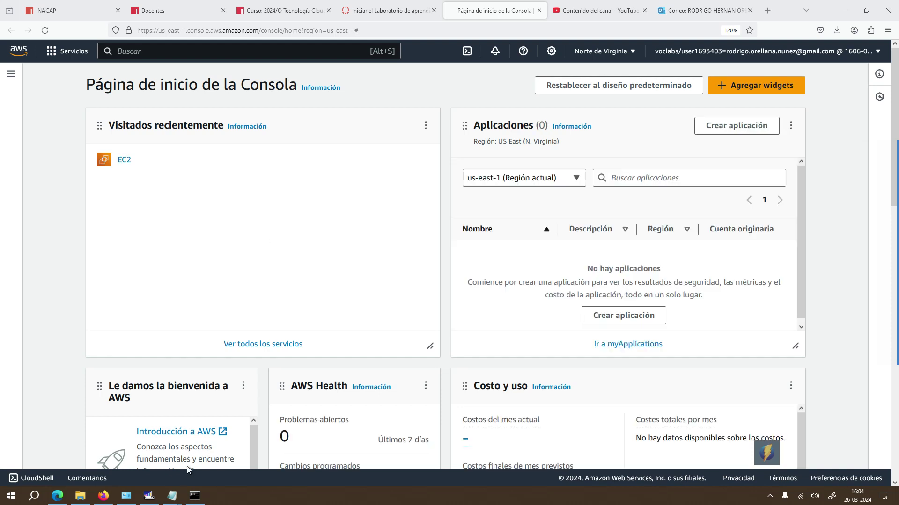
Step: Examine the list of enabled and disabled AWS regions offered for the account
mouse_move(148, 498)
click(632, 51)
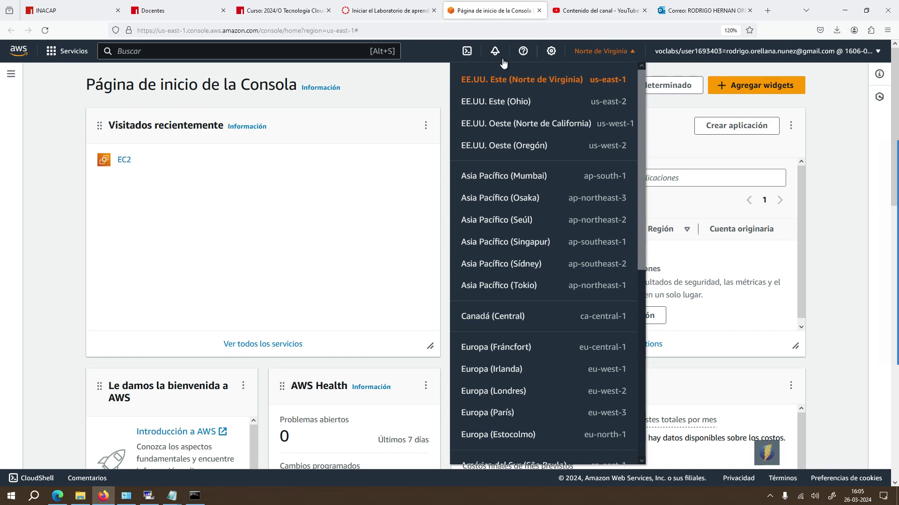
scroll(535, 190, down, 3)
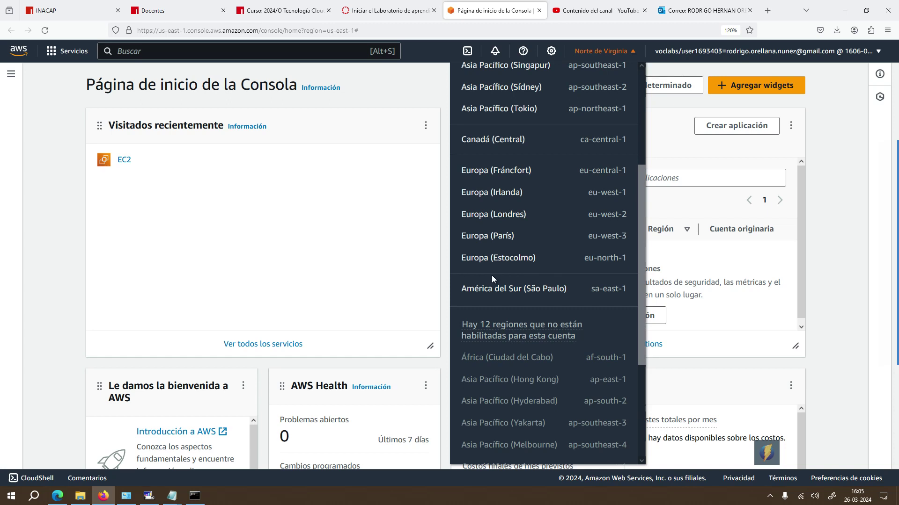
scroll(491, 279, down, 3)
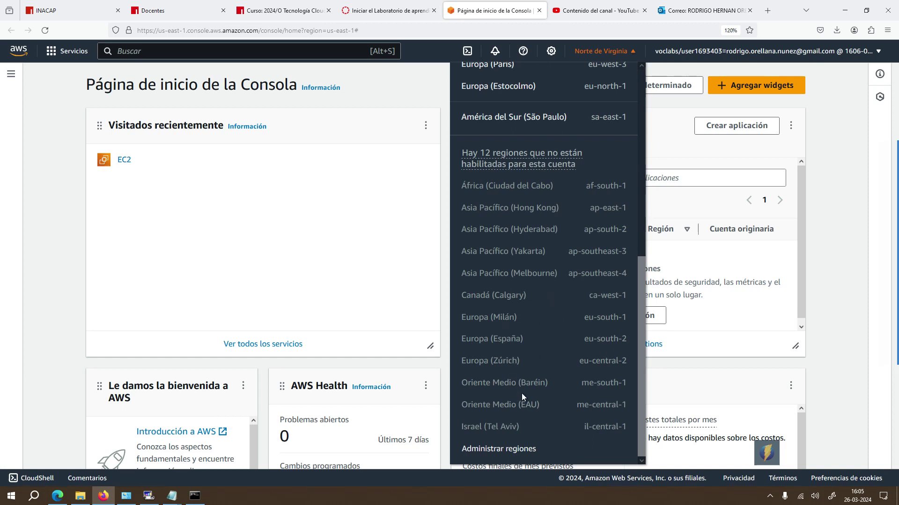
scroll(523, 396, up, 5)
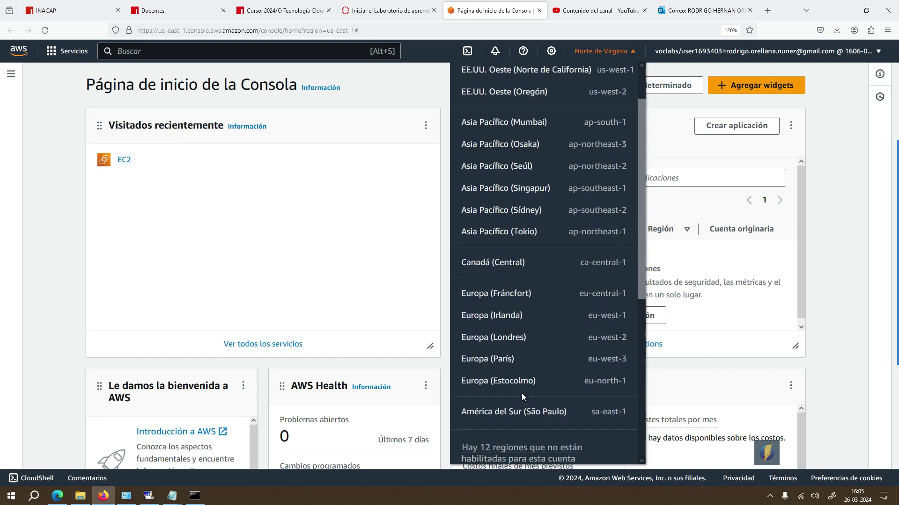
scroll(522, 396, down, 5)
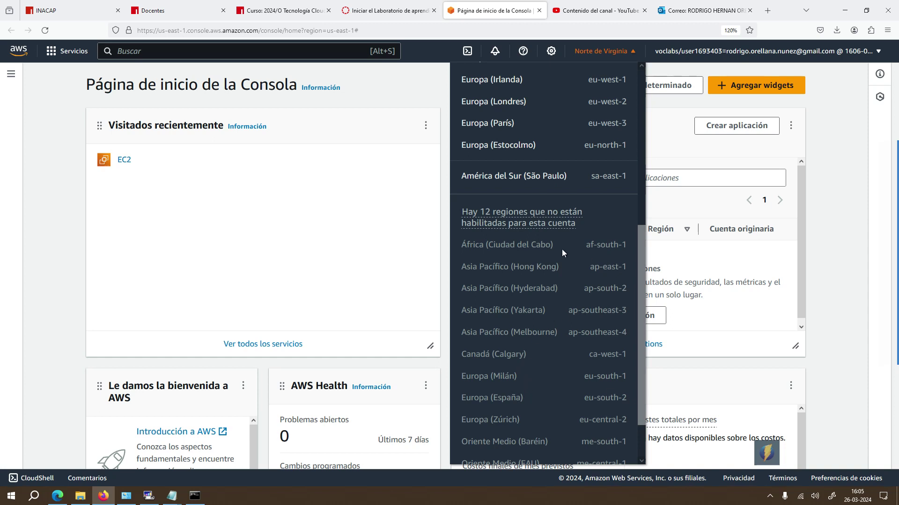
scroll(562, 249, up, 6)
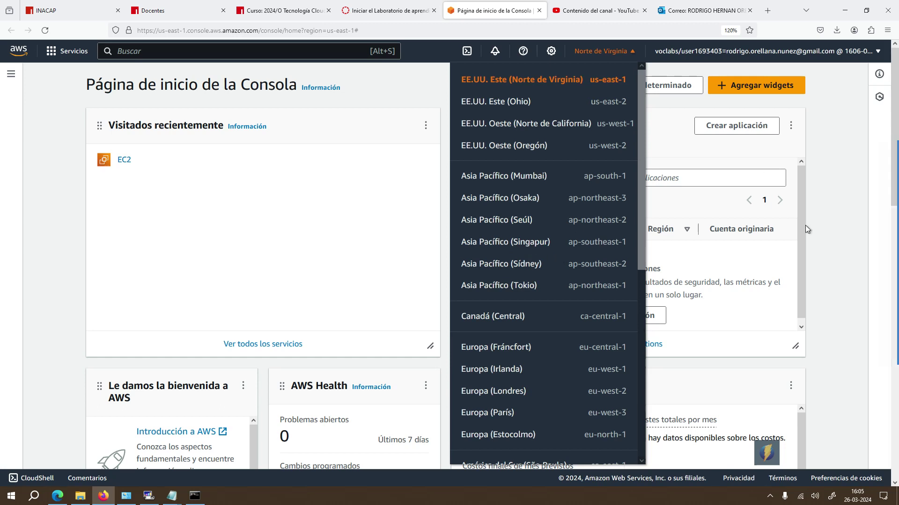
mouse_move(890, 231)
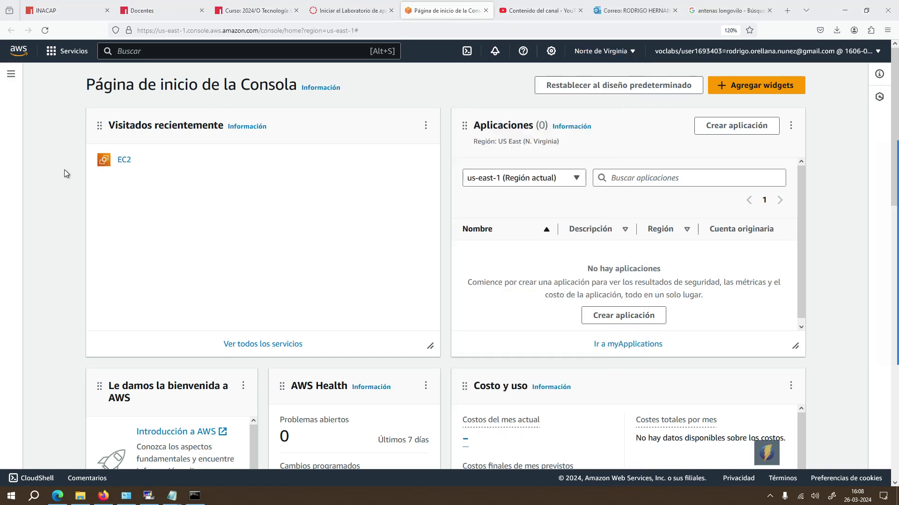
Step: Expand the console home's side navigation and look over the applications region options and the home widgets
click(9, 72)
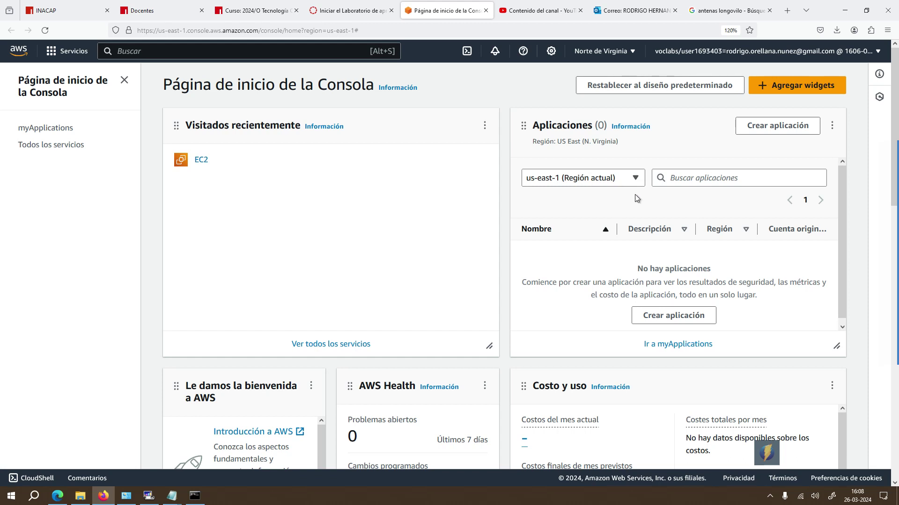
click(632, 180)
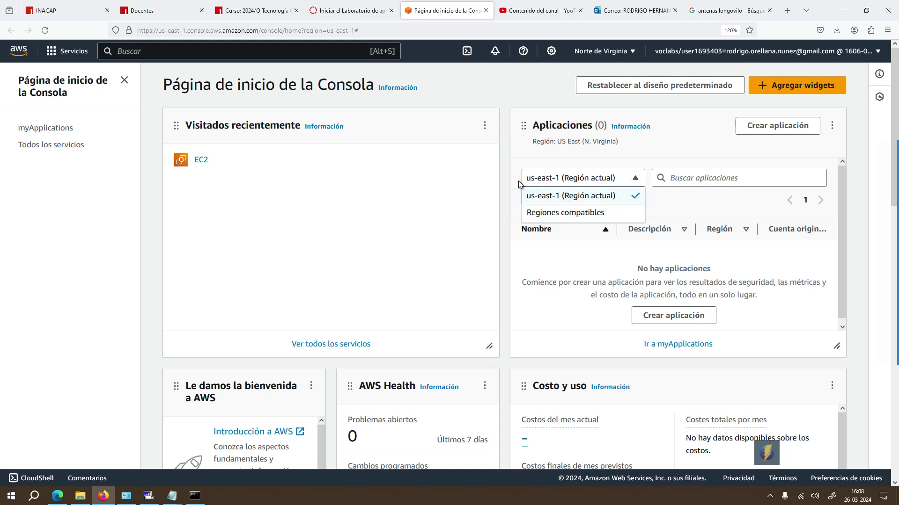
click(378, 189)
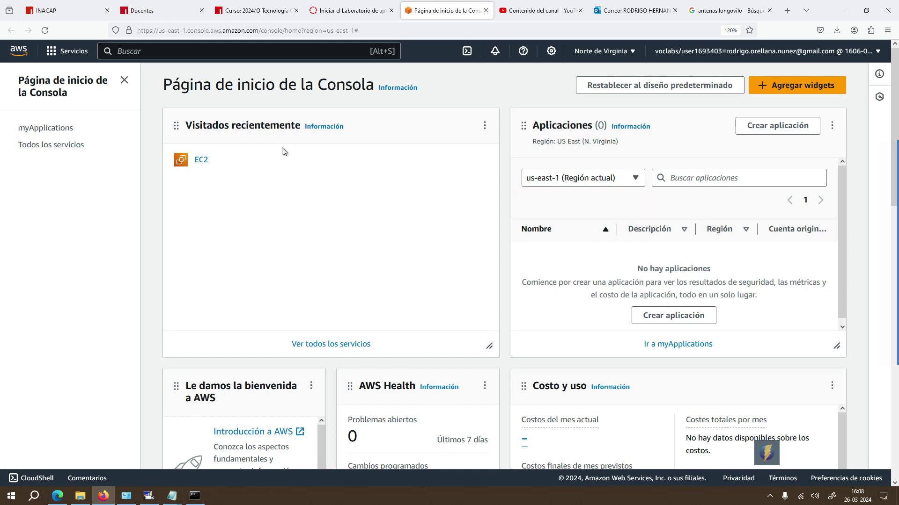
scroll(307, 243, down, 3)
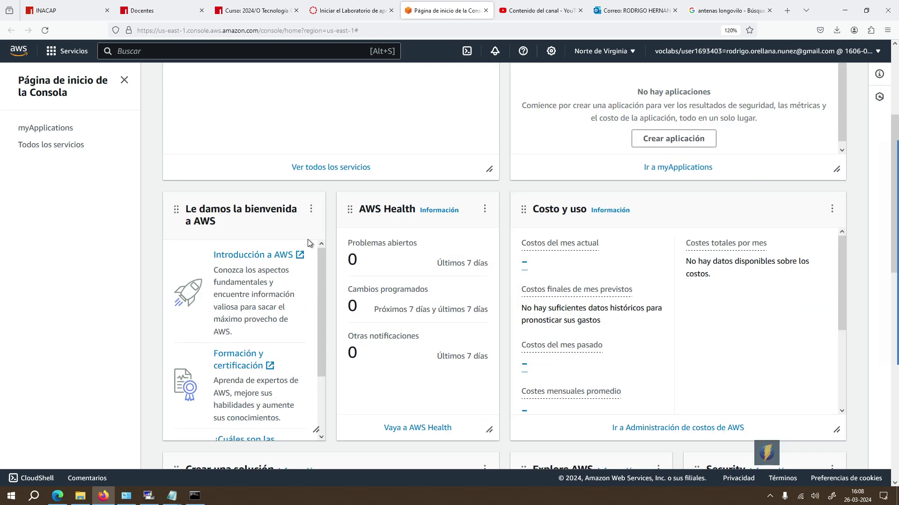
scroll(307, 235, up, 3)
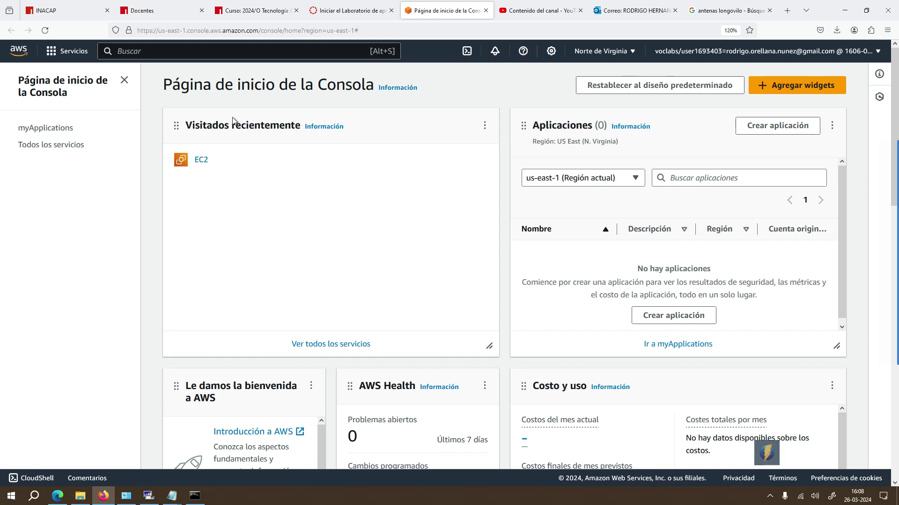
Step: Look through the full list of AWS service categories
click(175, 52)
click(73, 52)
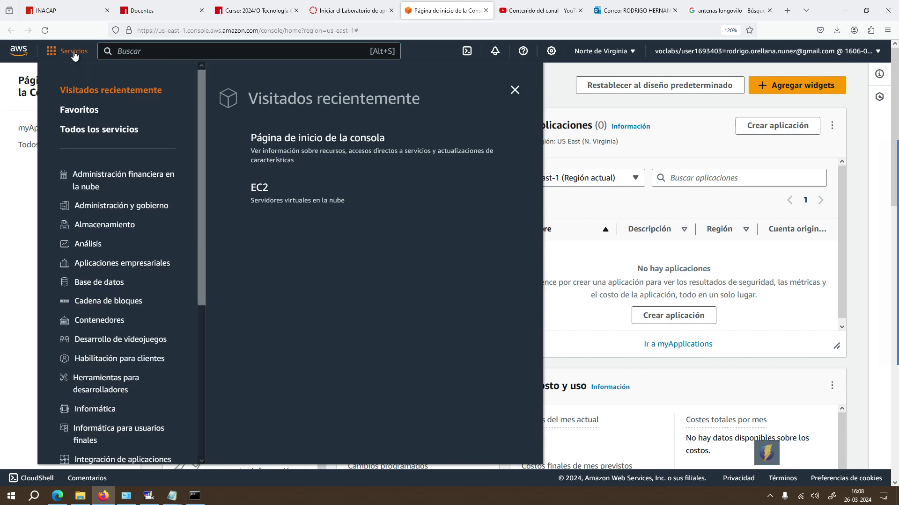
scroll(154, 265, down, 4)
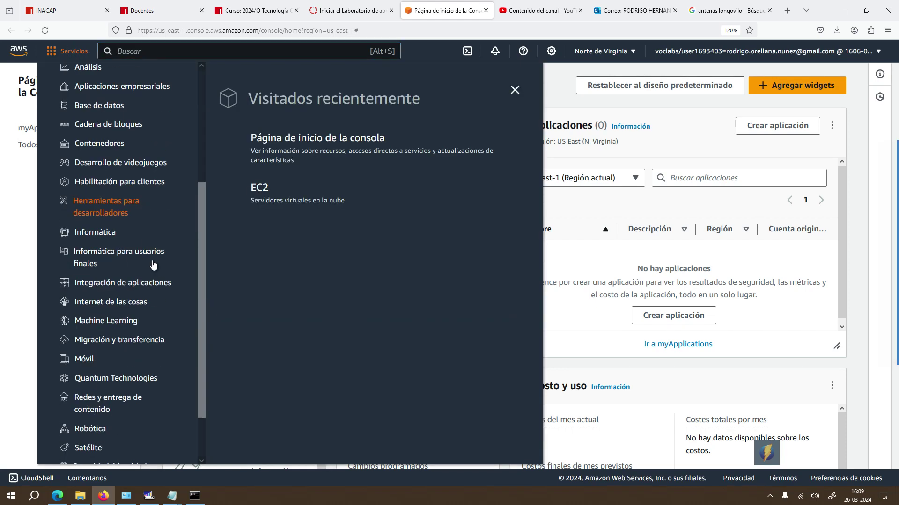
scroll(154, 265, down, 2)
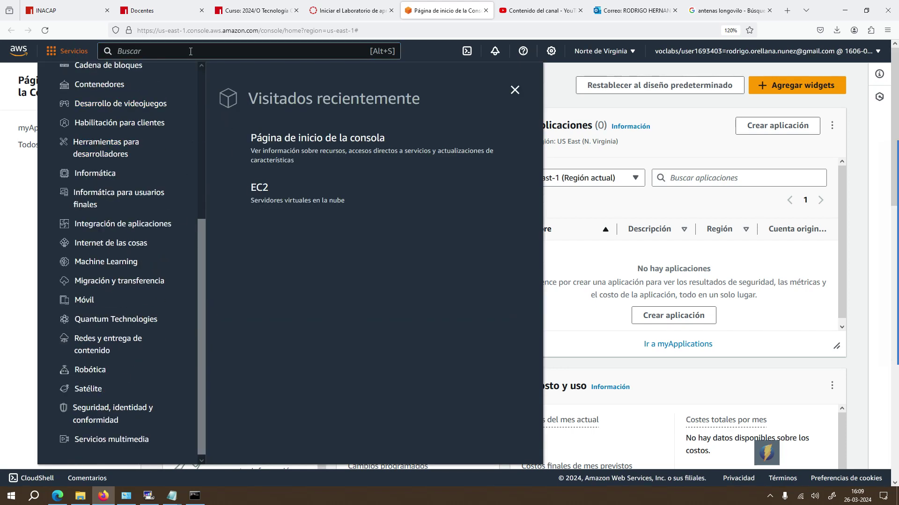
Step: Search the console for "ec2" and open the EC2 service
click(176, 50)
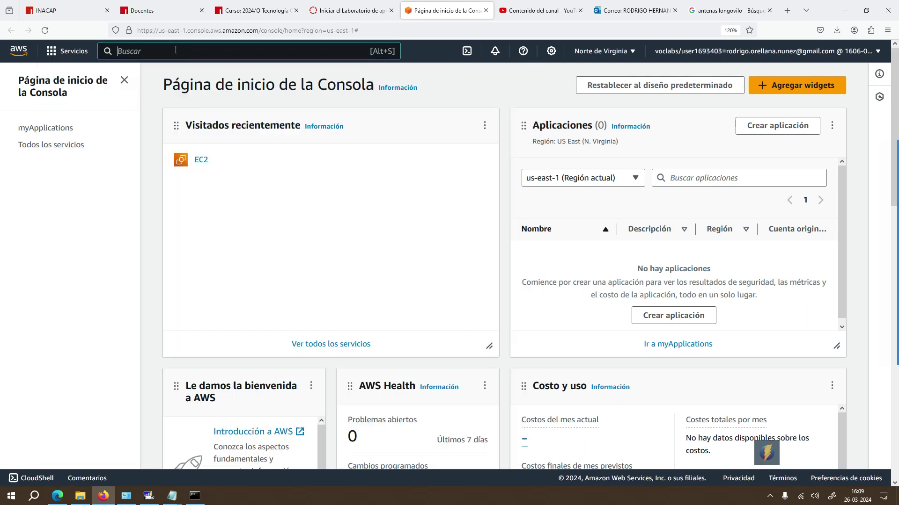
text(ec2)
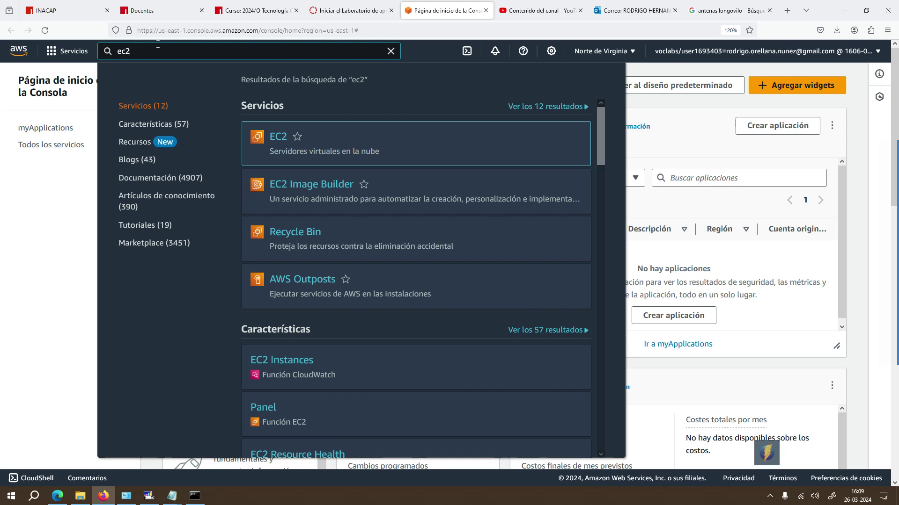
click(275, 137)
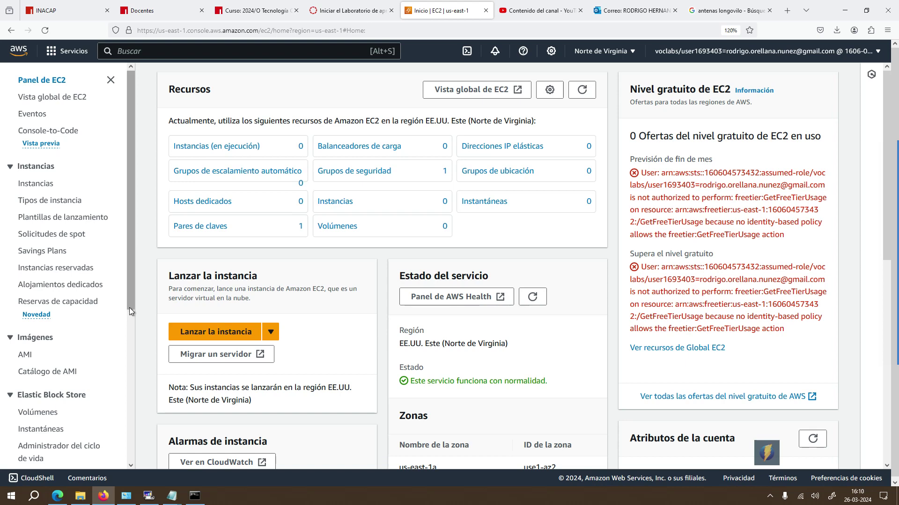
Step: Open the list of key pairs in the network and security section of EC2
scroll(123, 276, down, 5)
scroll(123, 277, down, 1)
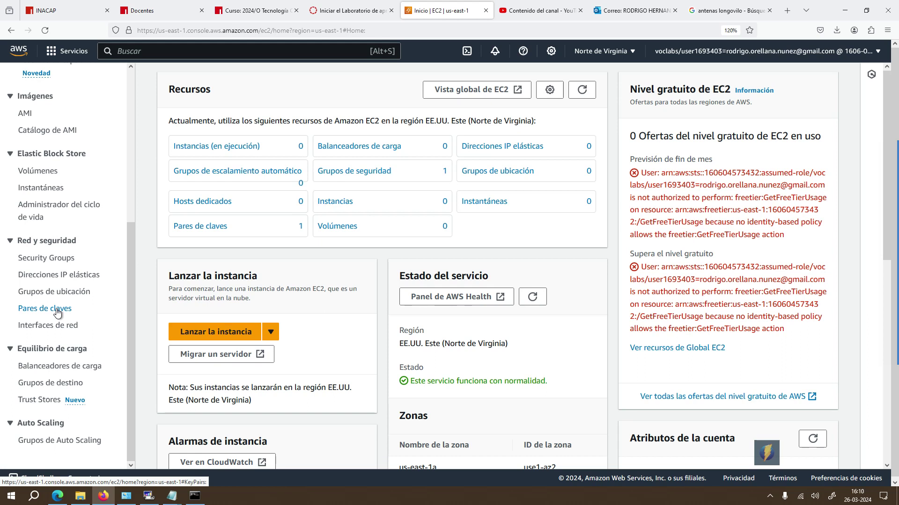
click(57, 310)
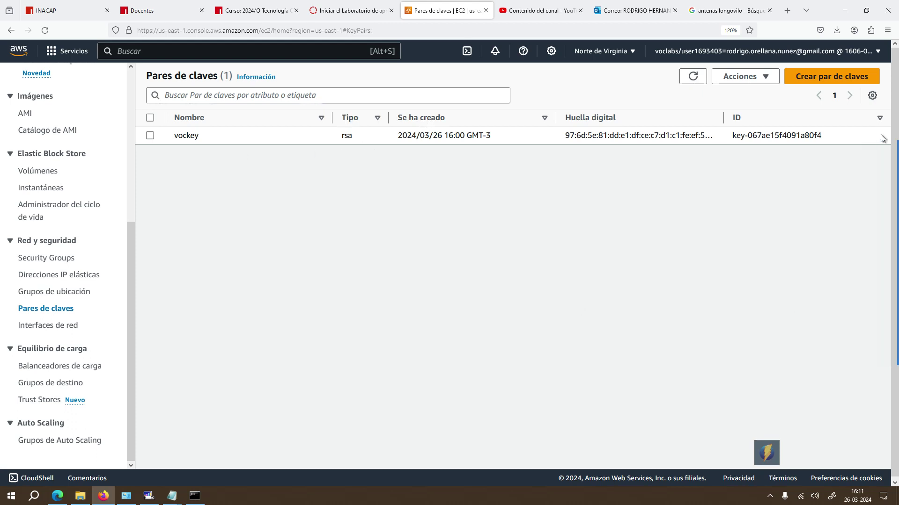
Step: Create an RSA key pair named CLOUD with the private key file in .pem format
mouse_move(882, 145)
click(832, 78)
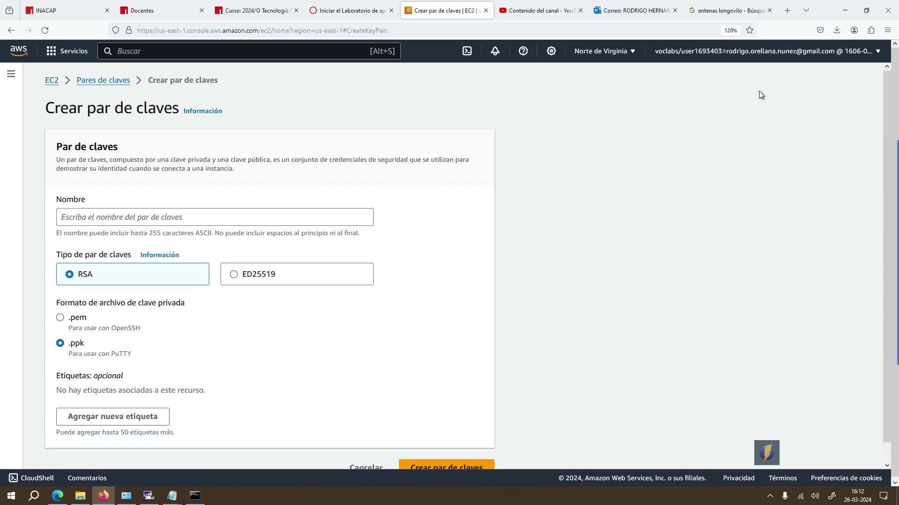
click(137, 221)
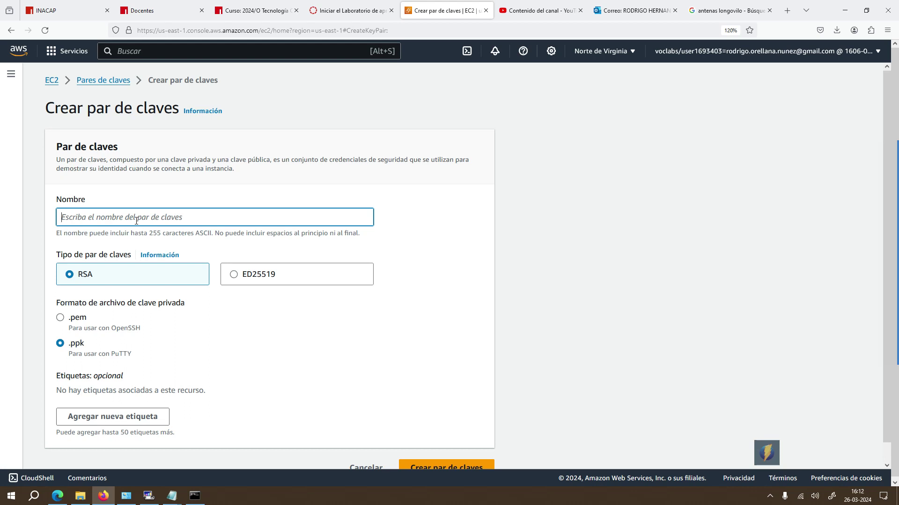
text(CLOUD)
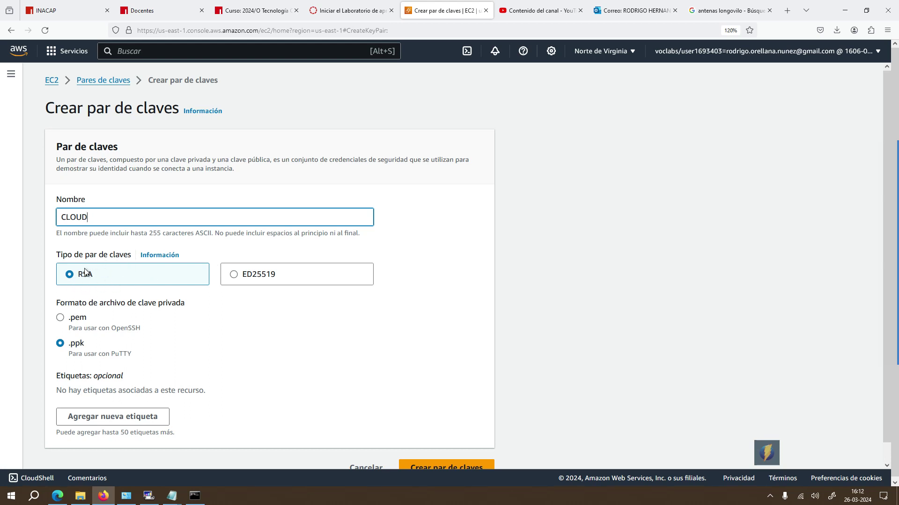
click(60, 319)
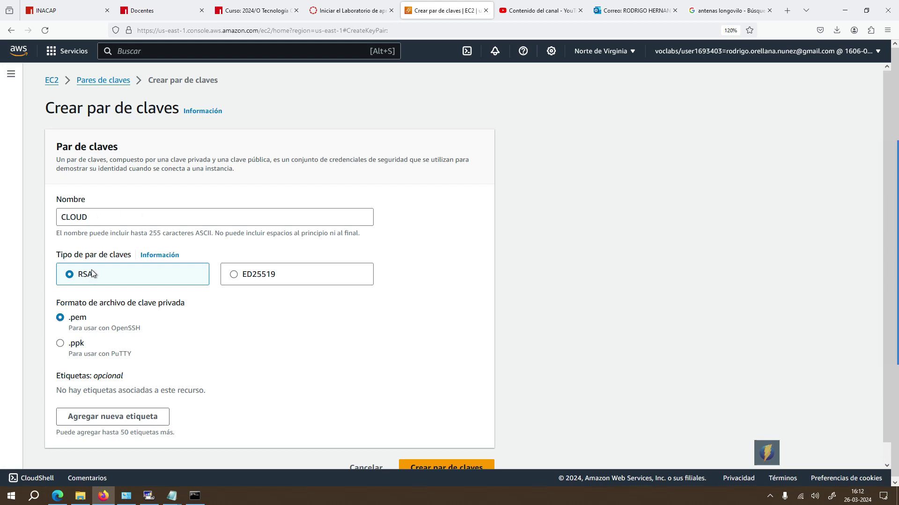
scroll(192, 358, down, 1)
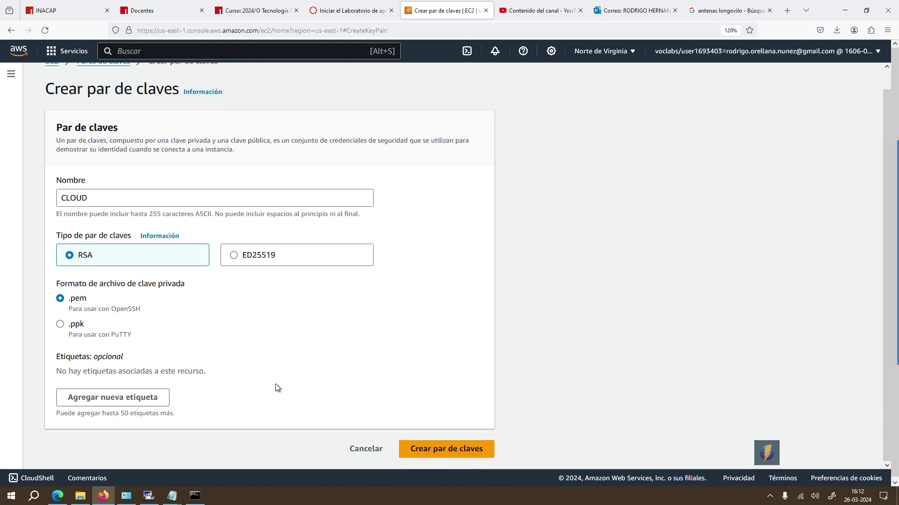
scroll(276, 384, up, 1)
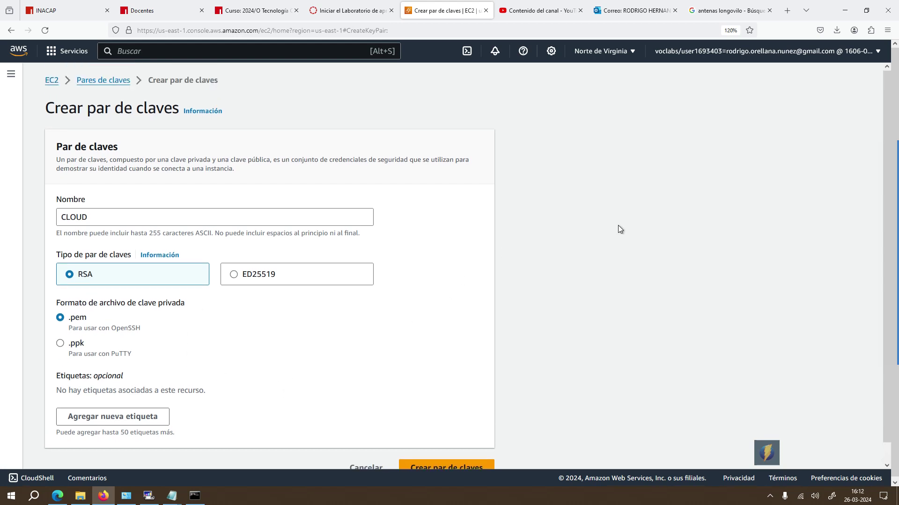
scroll(537, 266, down, 1)
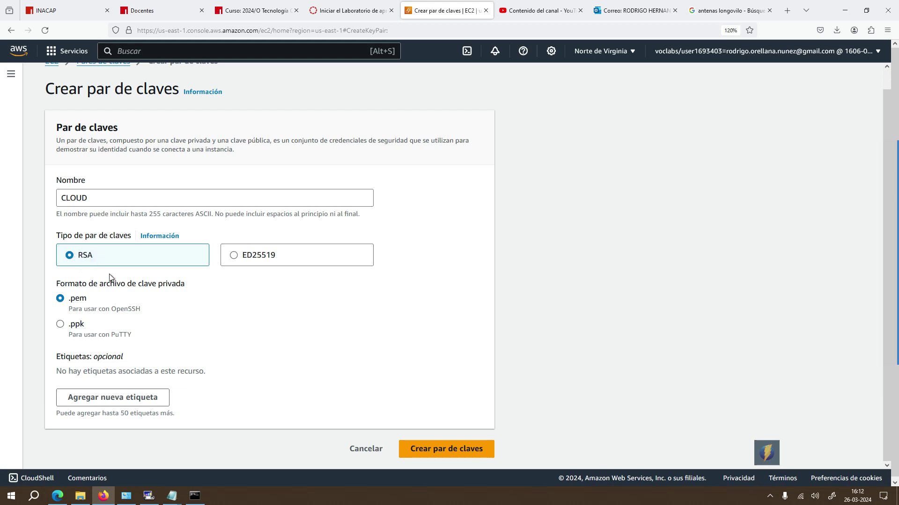
click(463, 447)
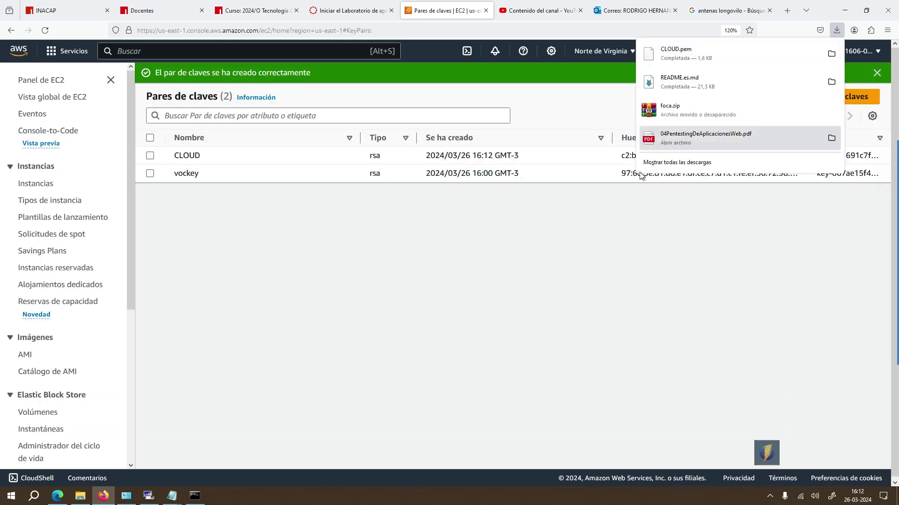
Step: Delete the vockey key pair, confirming the deletion with the word "eliminar"
mouse_move(896, 228)
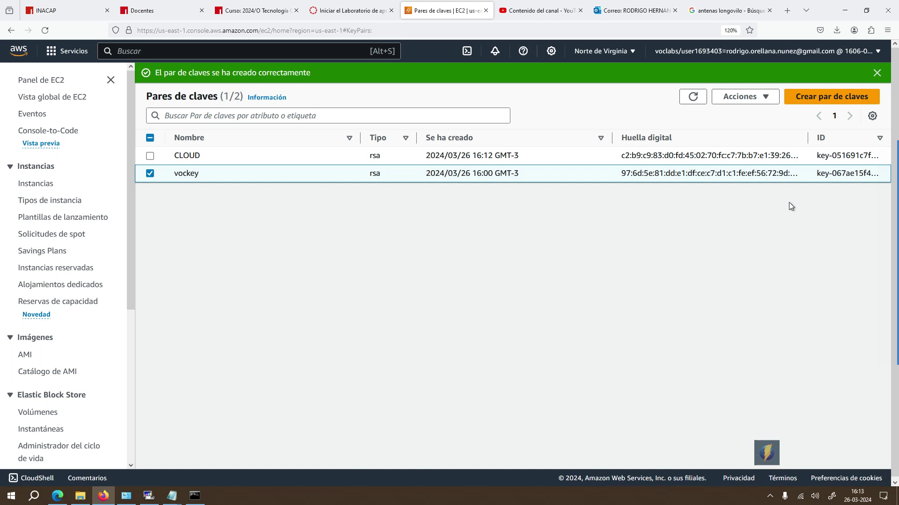
click(762, 96)
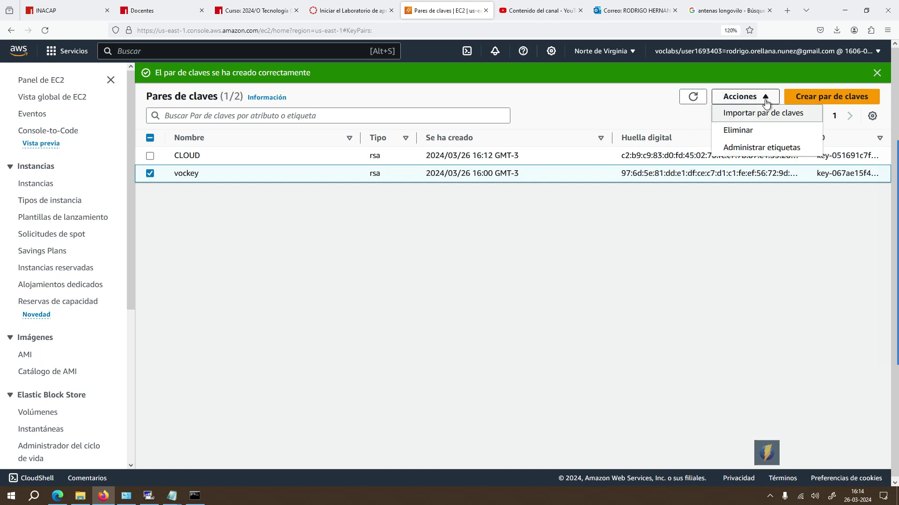
click(754, 131)
click(402, 281)
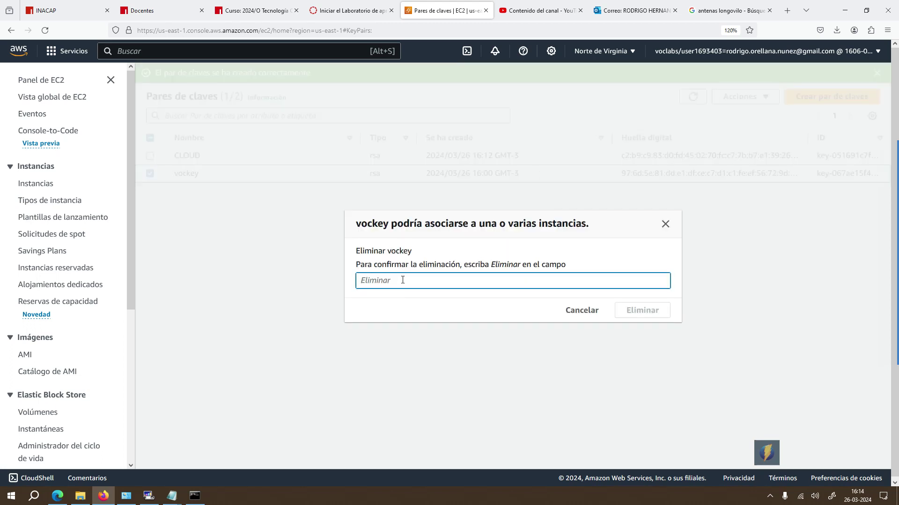
text(eliminar)
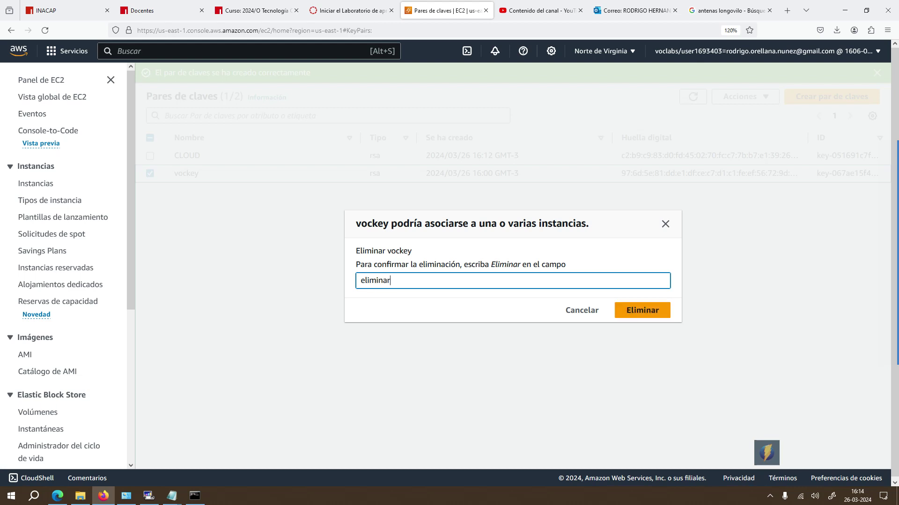
click(630, 311)
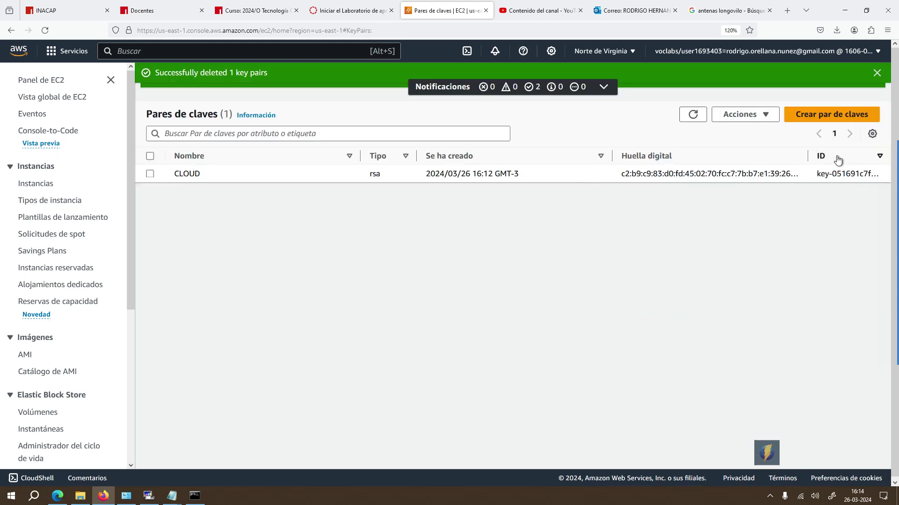
Step: Open the security groups in the network and security section and start creating a new security group
mouse_move(893, 186)
scroll(134, 311, down, 5)
click(55, 290)
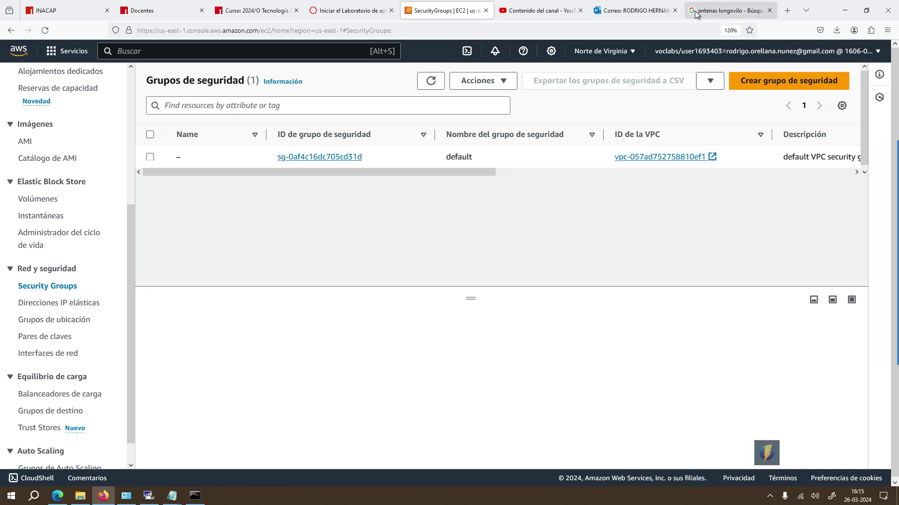
click(770, 82)
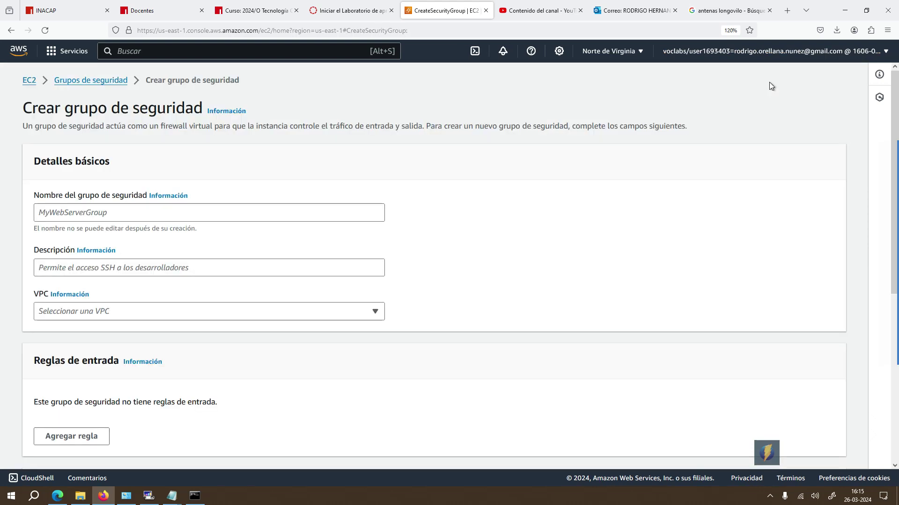
scroll(170, 186, down, 5)
scroll(294, 194, up, 5)
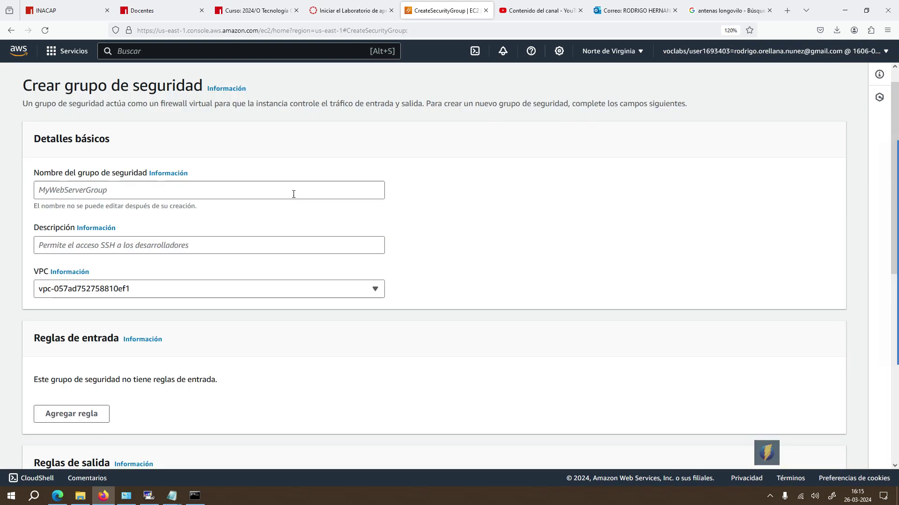
Step: Name the new security group CLOUD and enter CLOUD as its description
click(187, 188)
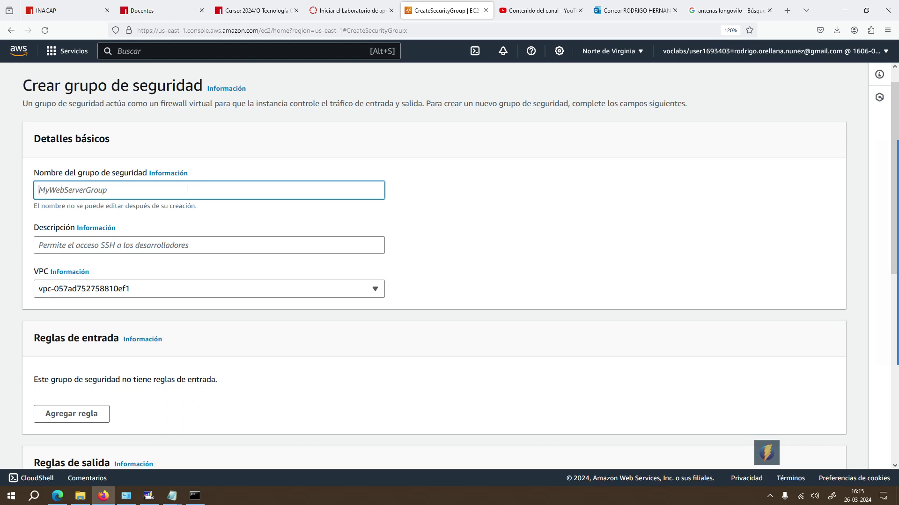
text(CLOUD)
click(169, 249)
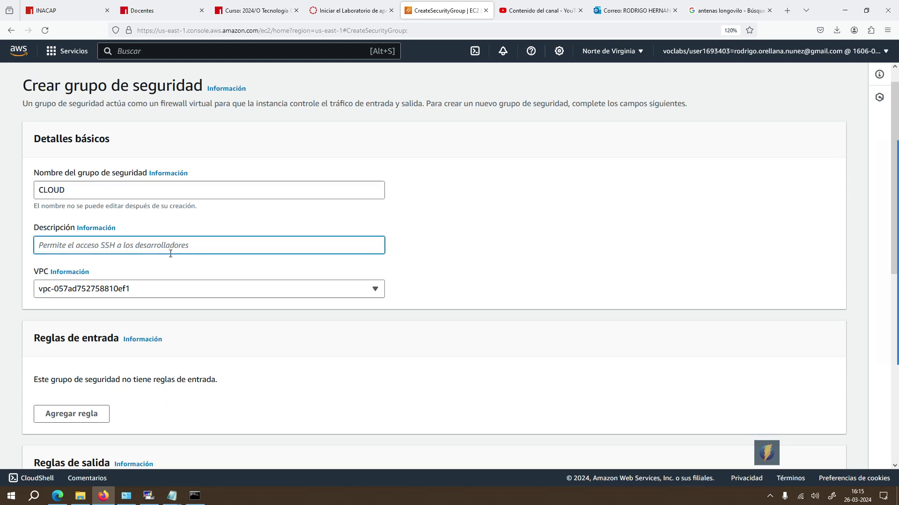
text(CLOUYD)
key(BackSpace)
key(BackSpace)
text(D)
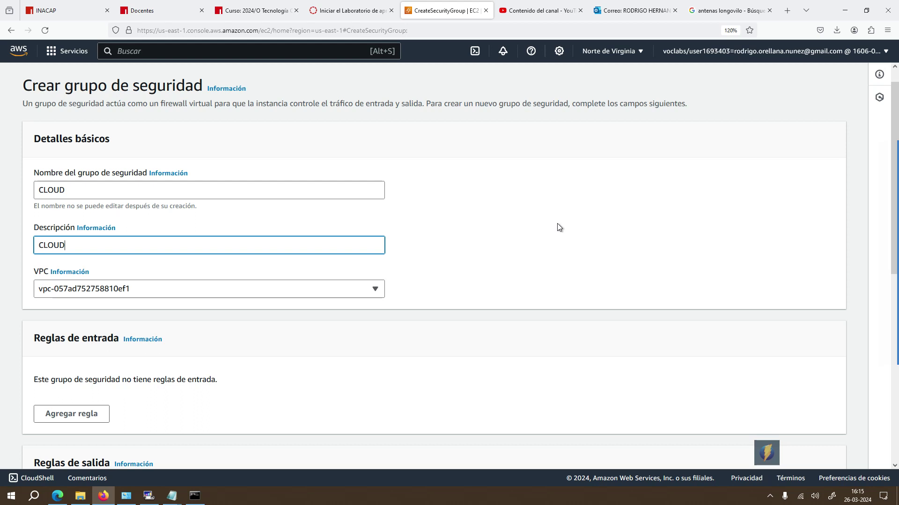
click(341, 212)
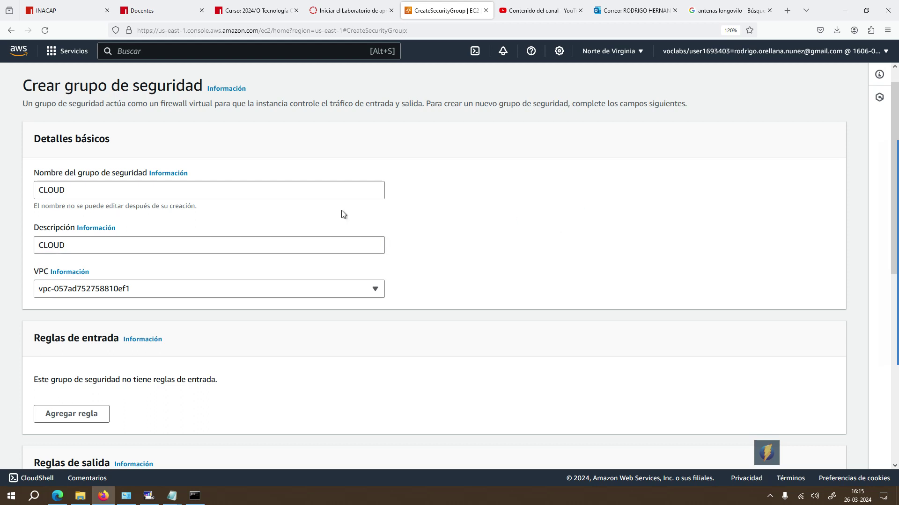
Step: Add an inbound rule of type "Todo el tráfico" with the source Anywhere-IPv4
scroll(241, 282, down, 3)
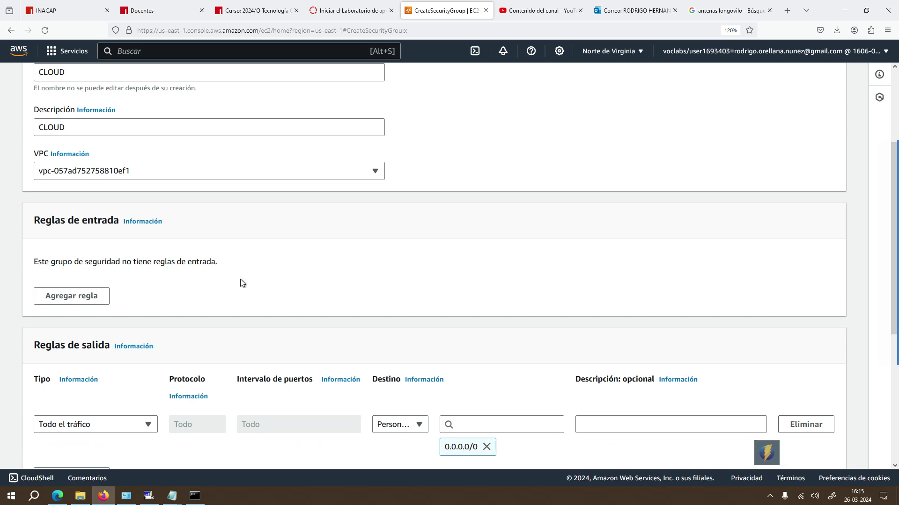
scroll(240, 279, down, 5)
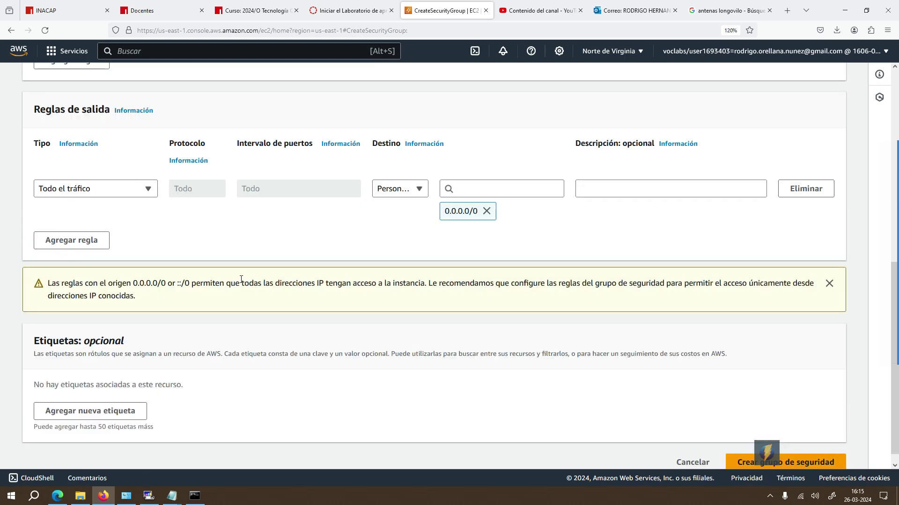
scroll(241, 279, up, 3)
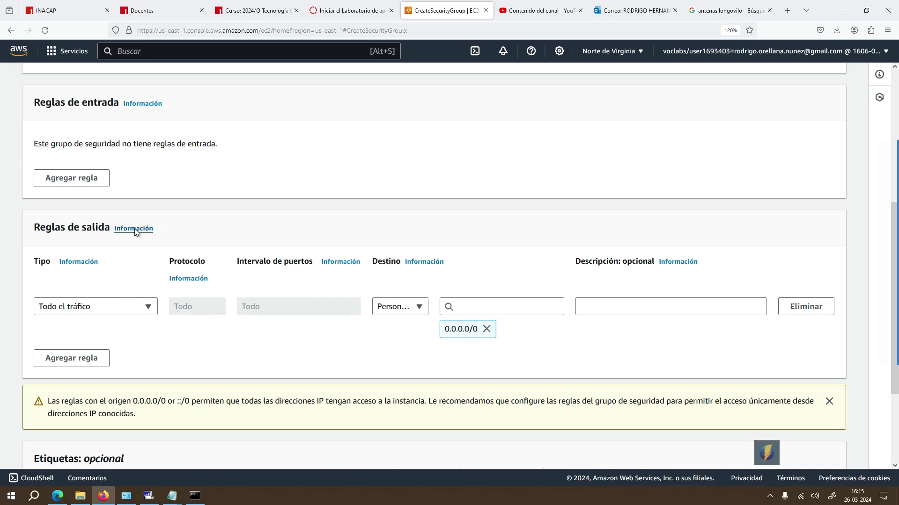
scroll(167, 183, up, 3)
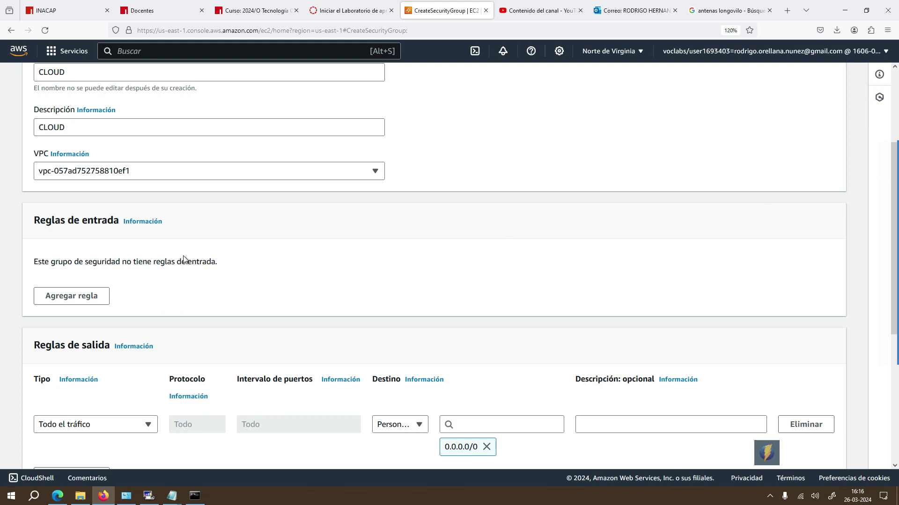
click(71, 296)
click(131, 300)
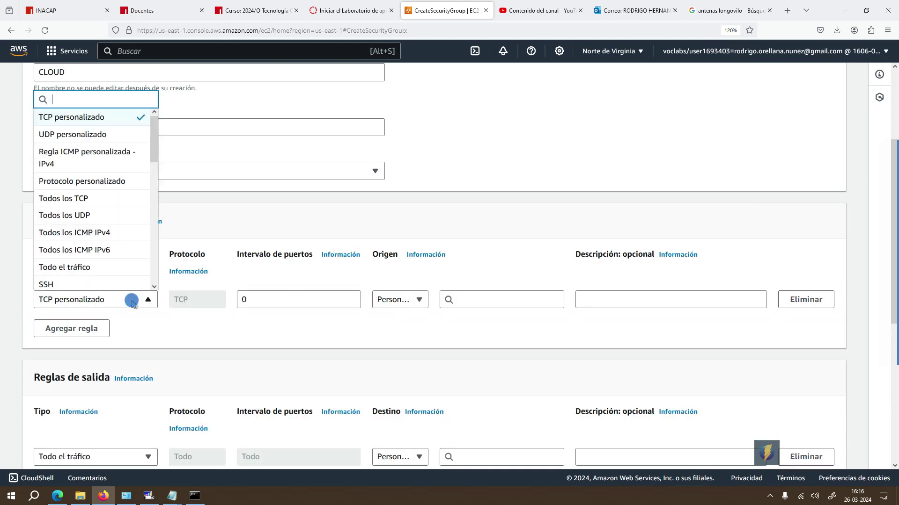
click(215, 206)
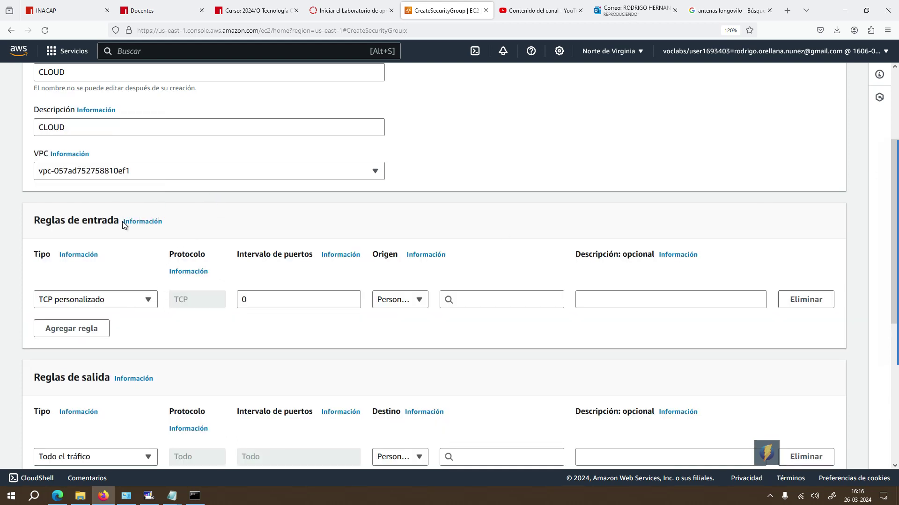
click(124, 302)
scroll(97, 196, down, 5)
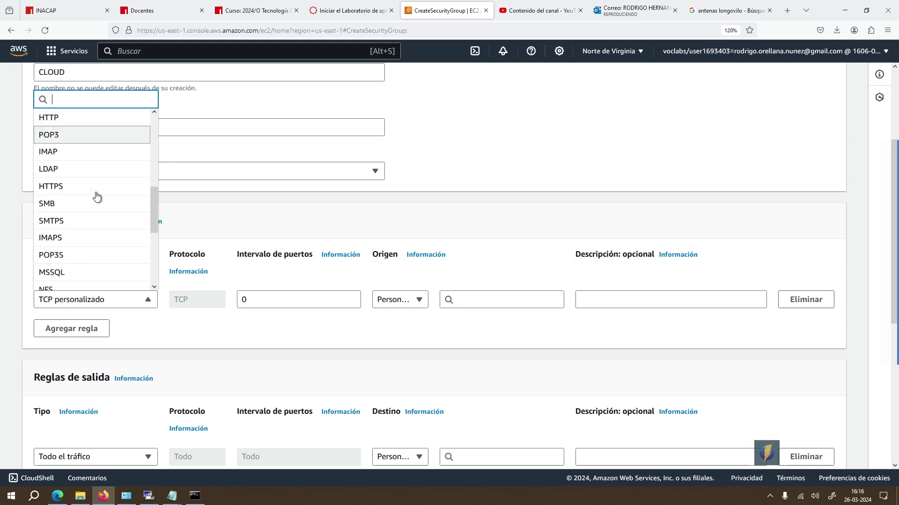
scroll(97, 196, down, 3)
scroll(100, 217, up, 5)
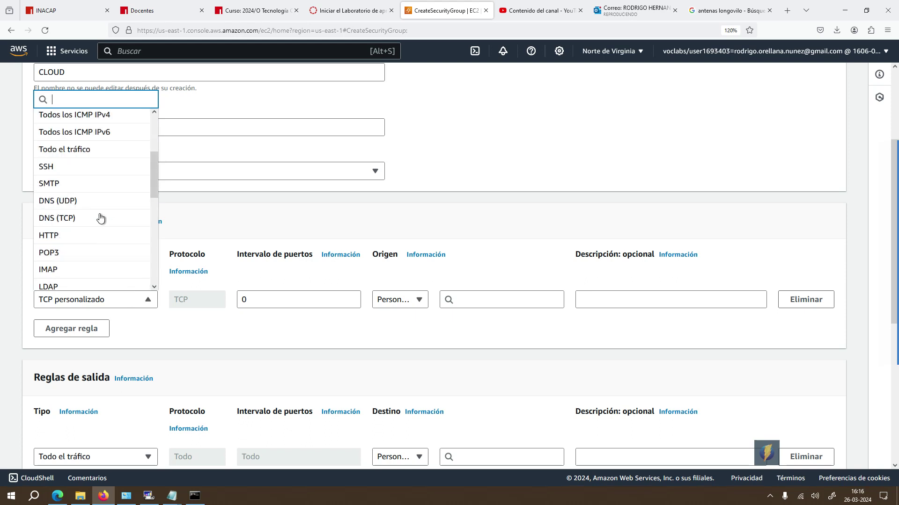
click(82, 151)
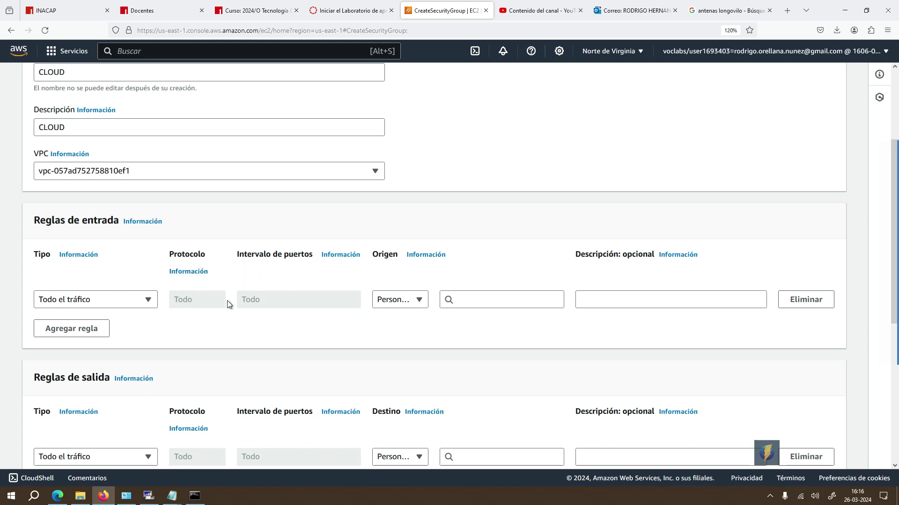
click(408, 300)
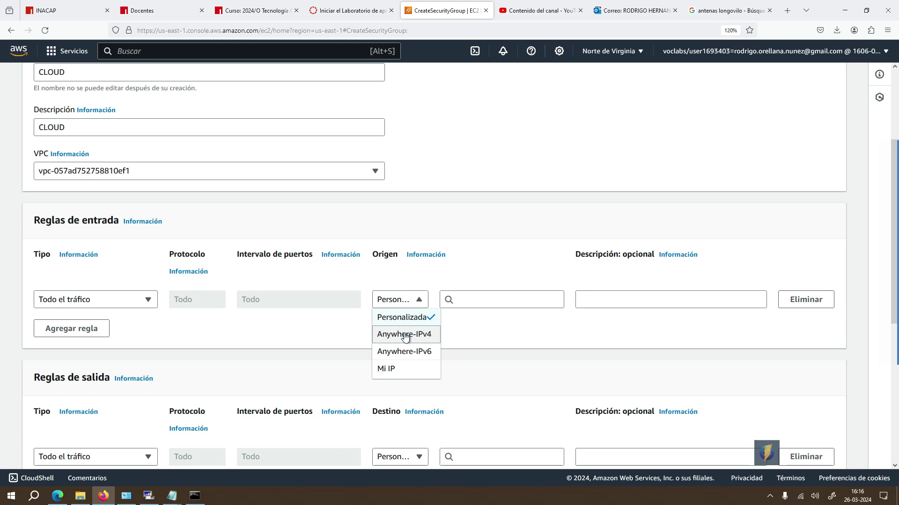
click(418, 336)
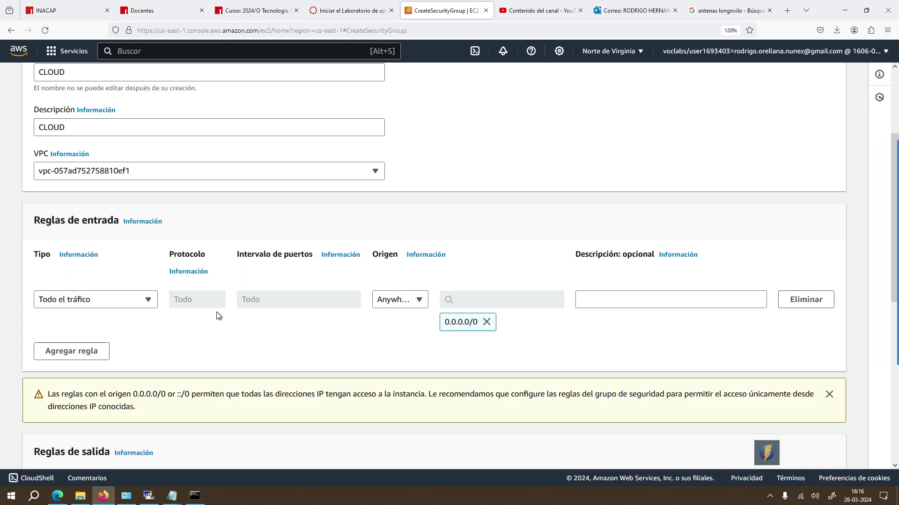
Step: Add a second inbound rule of type "Todo el tráfico" with the source Anywhere-IPv6
click(94, 353)
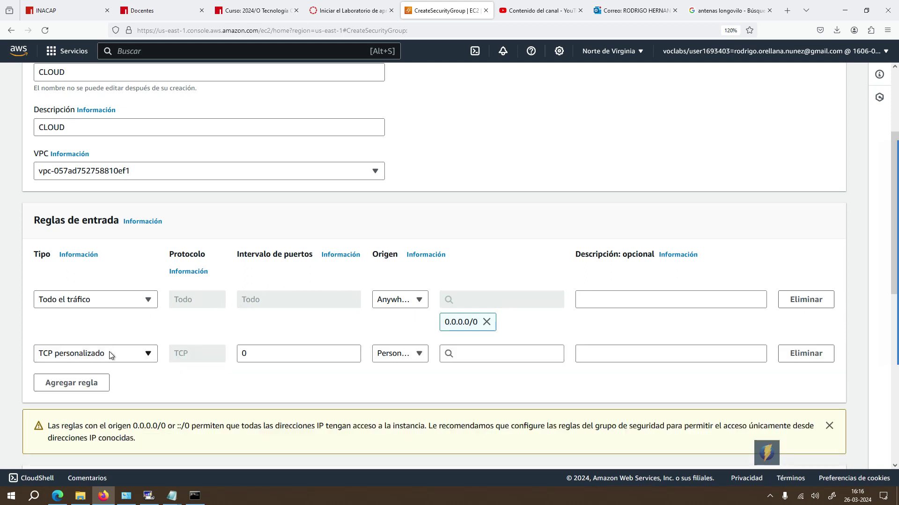
click(111, 356)
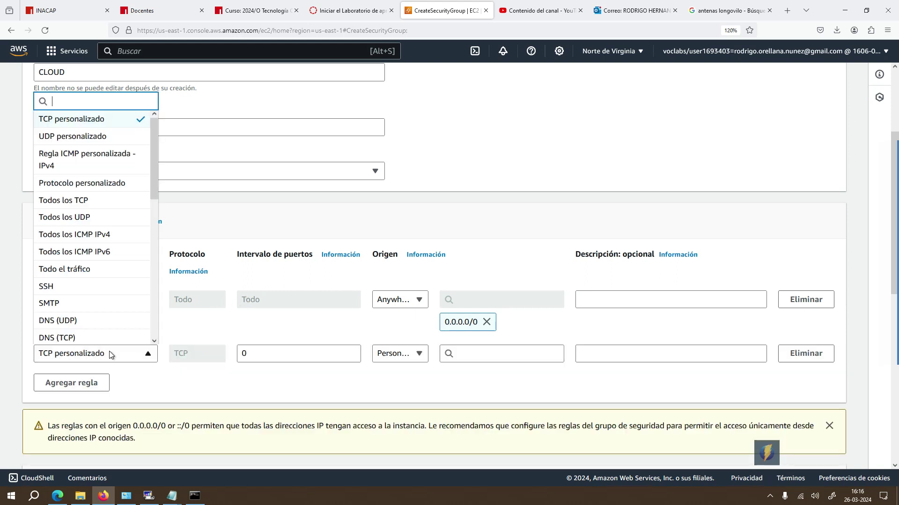
click(83, 270)
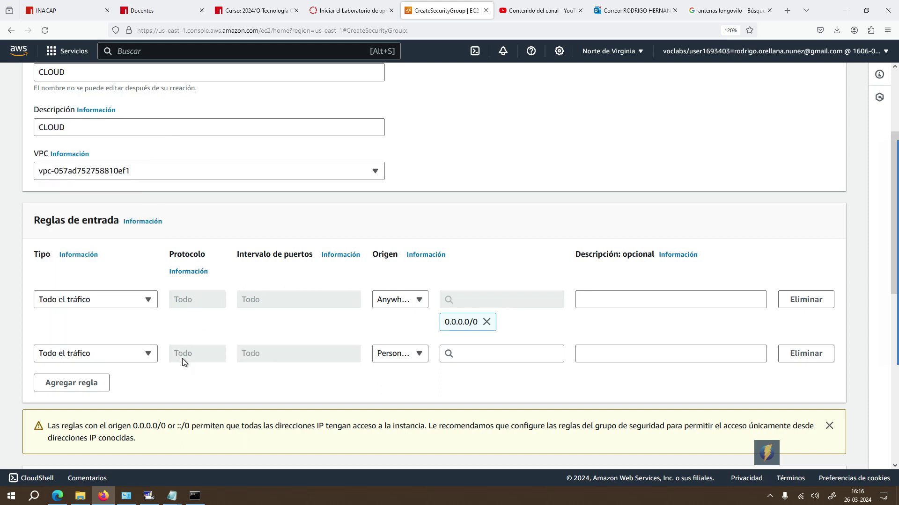
click(399, 353)
click(404, 405)
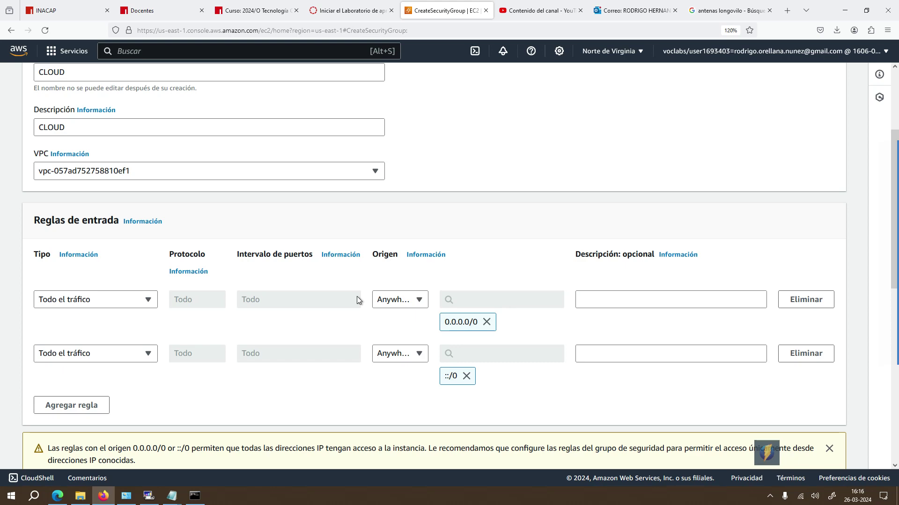
Step: Set the destination of the existing outbound rule to Anywhere-IPv4
scroll(452, 266, down, 5)
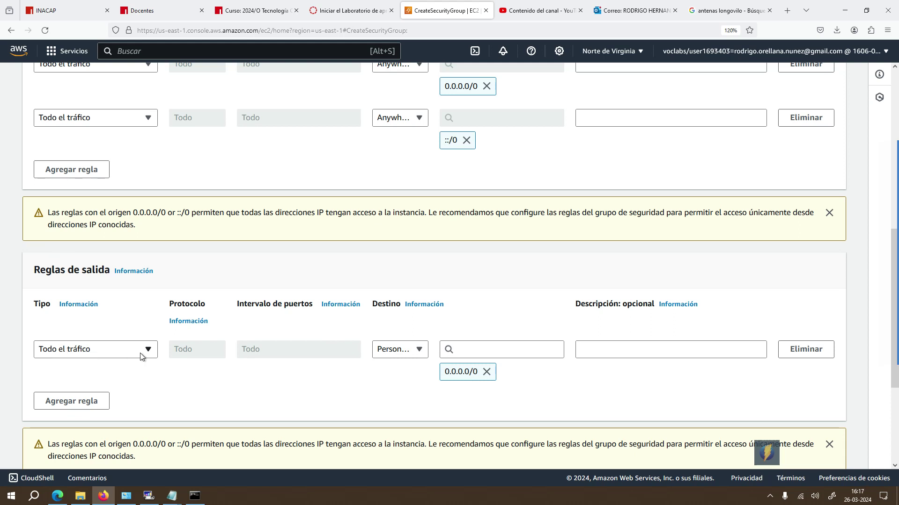
click(393, 350)
click(400, 385)
click(398, 354)
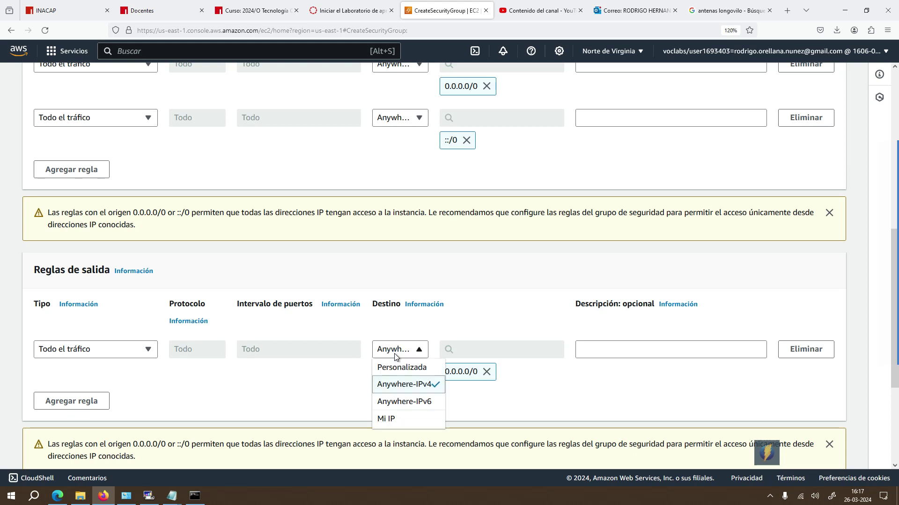
click(323, 388)
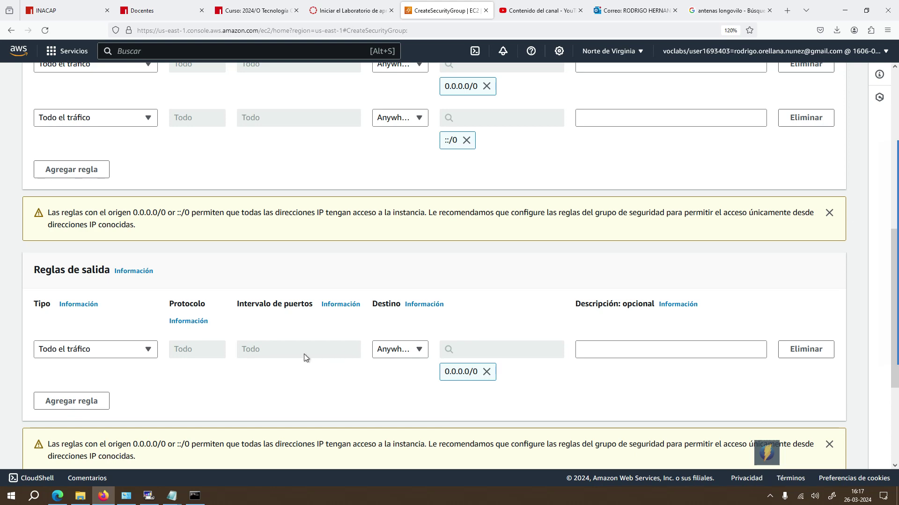
Step: Add a second outbound rule of type "Todo el tráfico" with the destination Anywhere-IPv6
scroll(102, 287, down, 1)
click(79, 344)
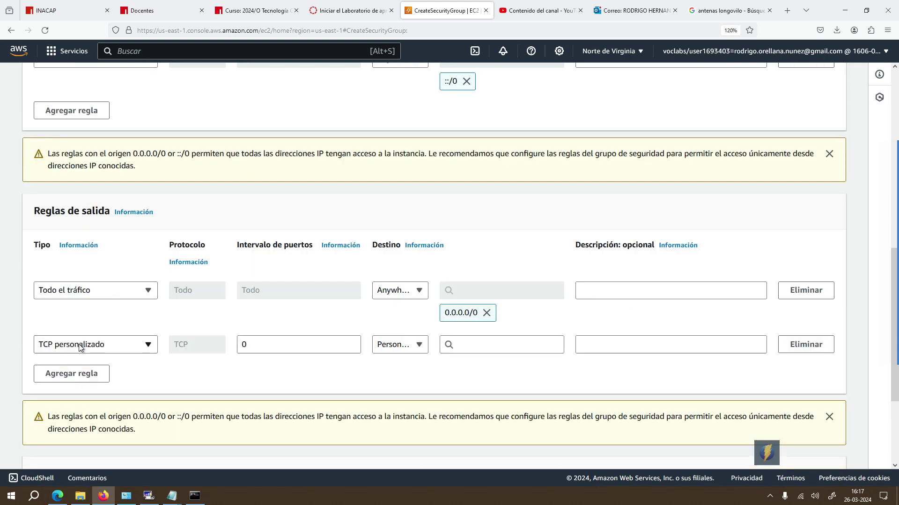
click(100, 346)
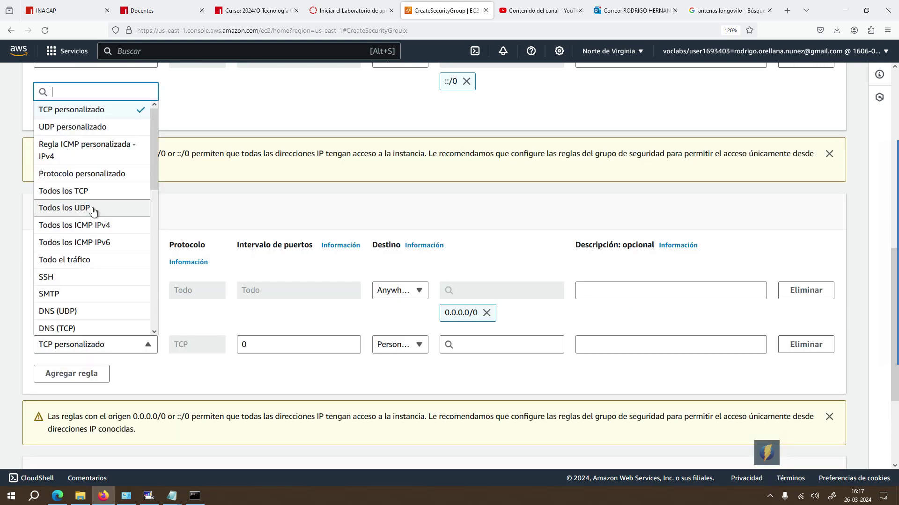
click(98, 260)
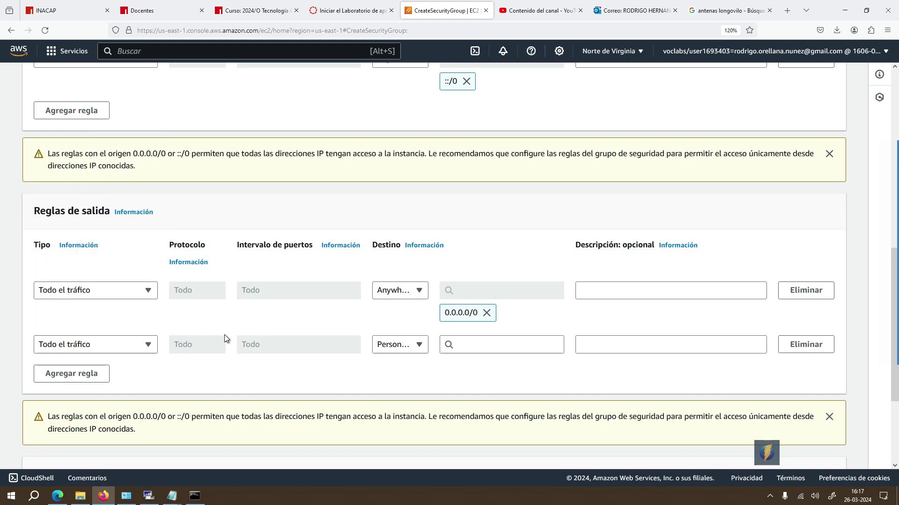
click(403, 347)
click(403, 395)
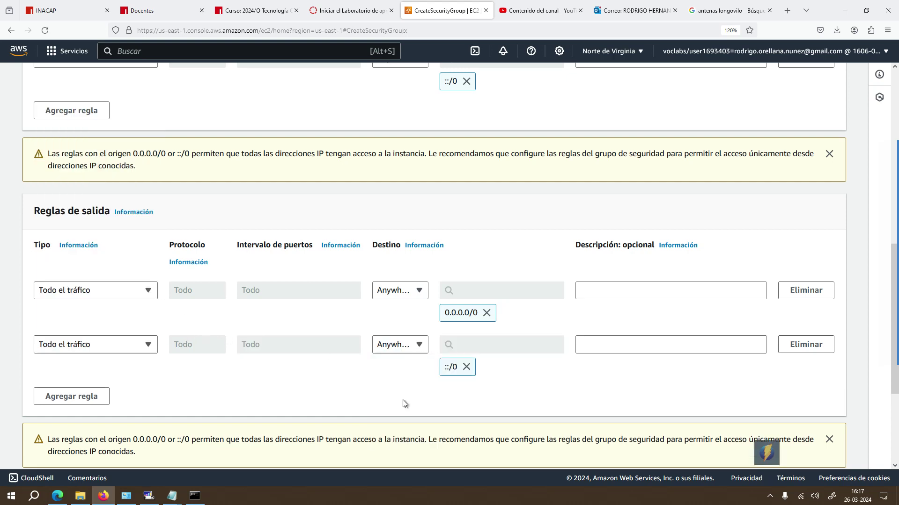
Step: Check the inbound and outbound rules and create the security group
scroll(416, 374, up, 5)
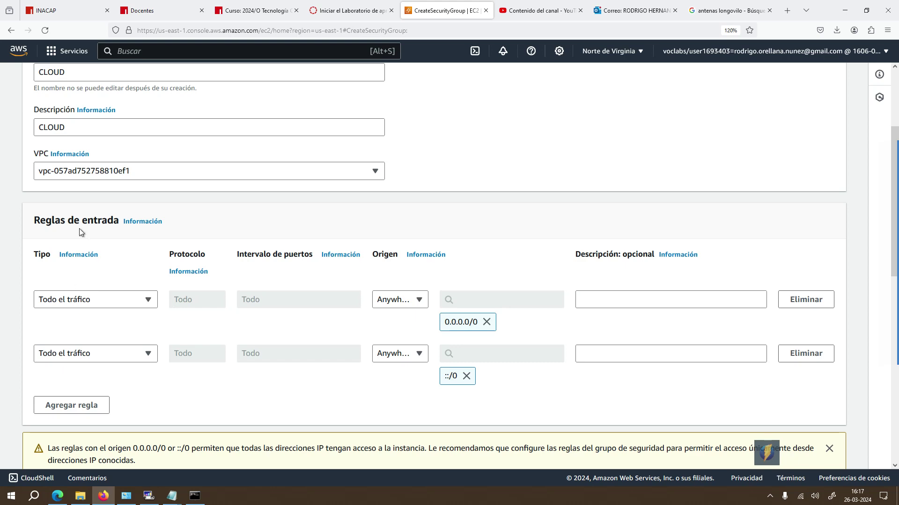
scroll(324, 288, down, 5)
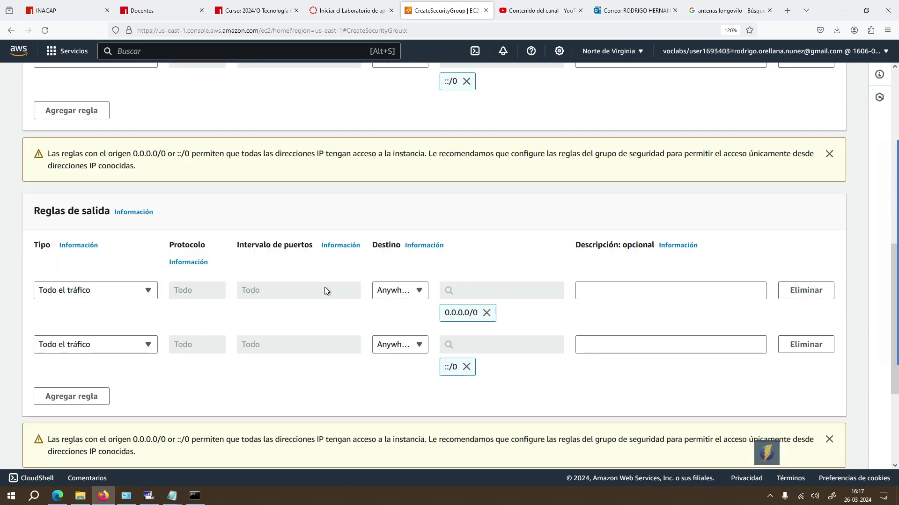
scroll(324, 287, down, 3)
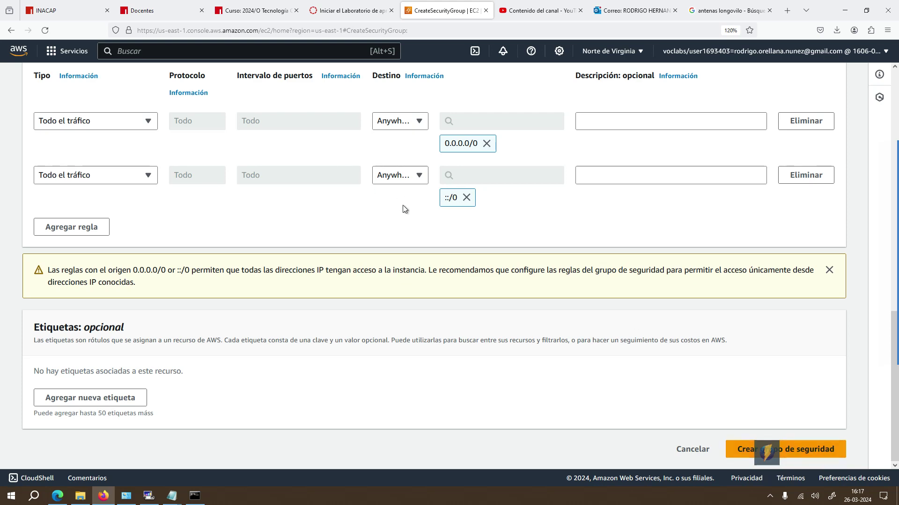
scroll(402, 205, up, 3)
scroll(402, 206, down, 3)
scroll(402, 239, up, 3)
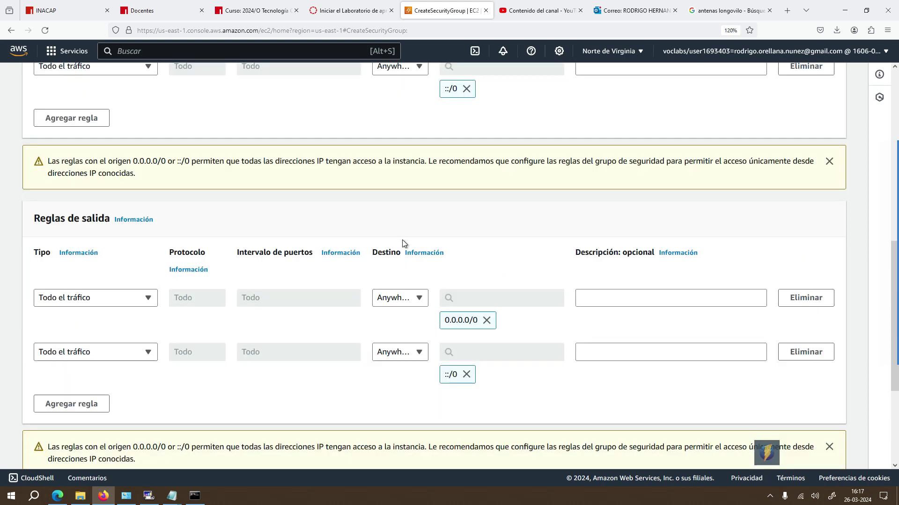
scroll(403, 240, up, 3)
scroll(401, 242, down, 6)
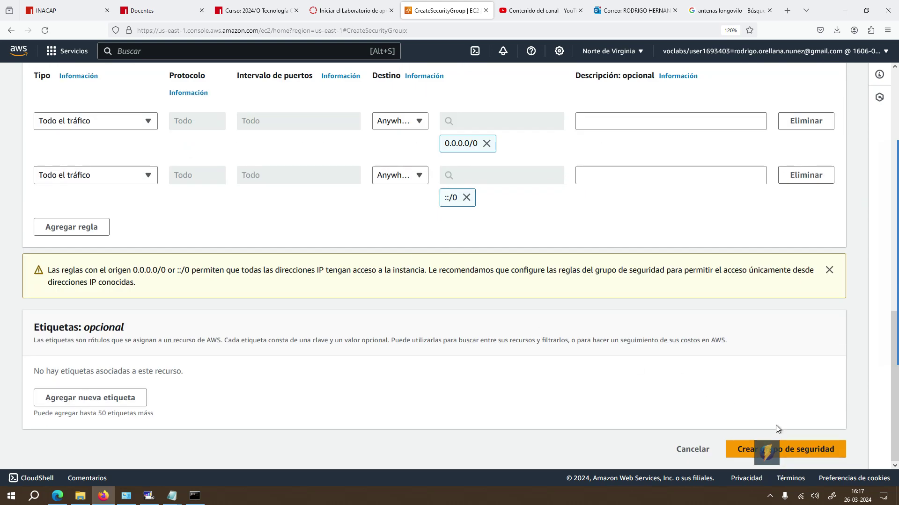
click(822, 451)
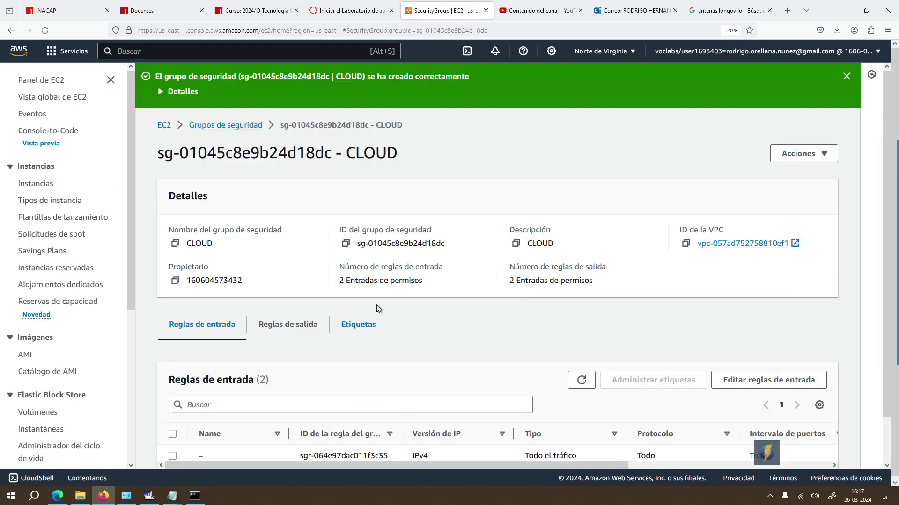
Step: Return to the list of security groups and set the Name of the new CLOUD group to CLOUD
click(226, 126)
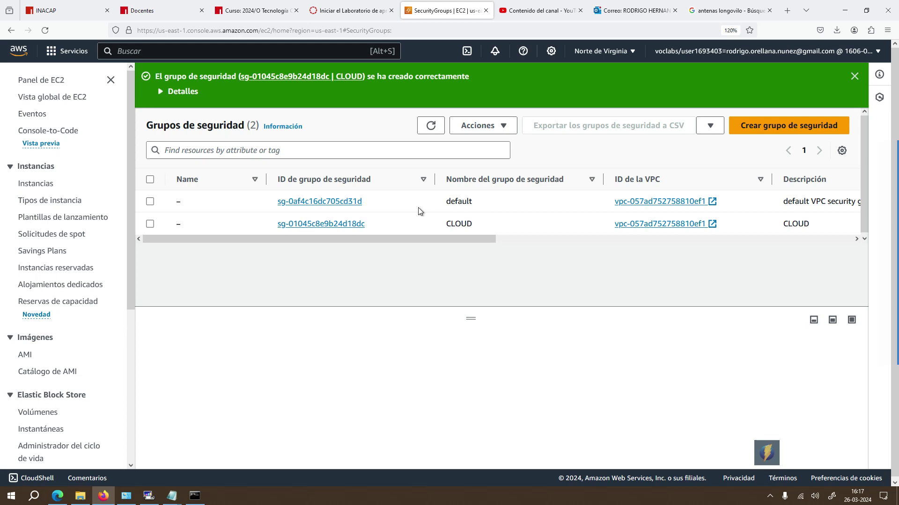
click(179, 225)
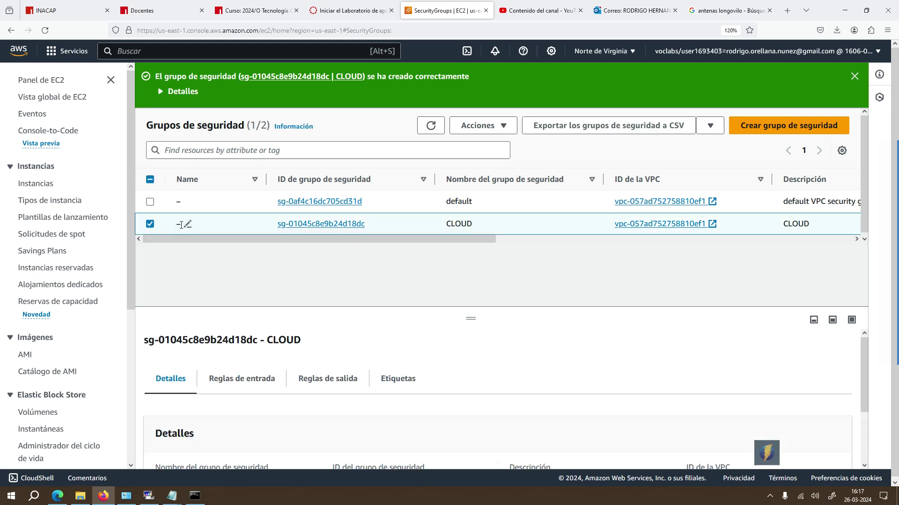
click(188, 225)
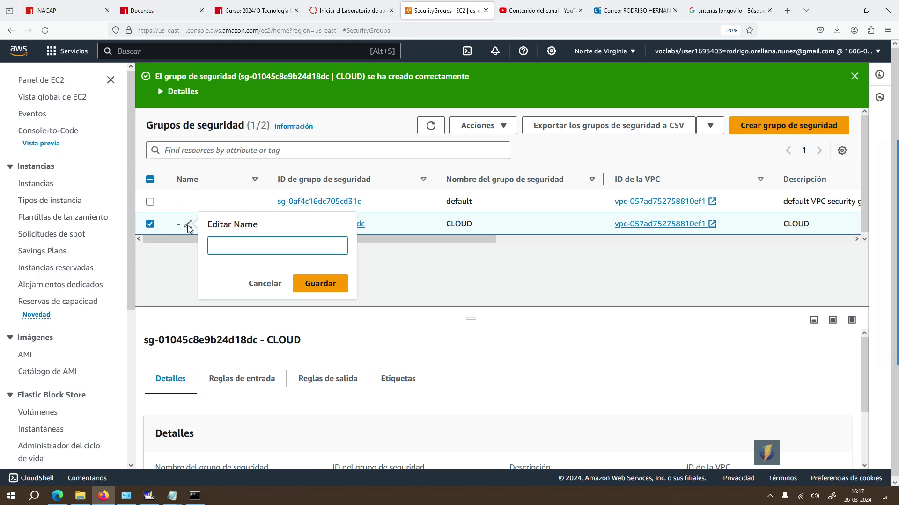
text(CLOUD)
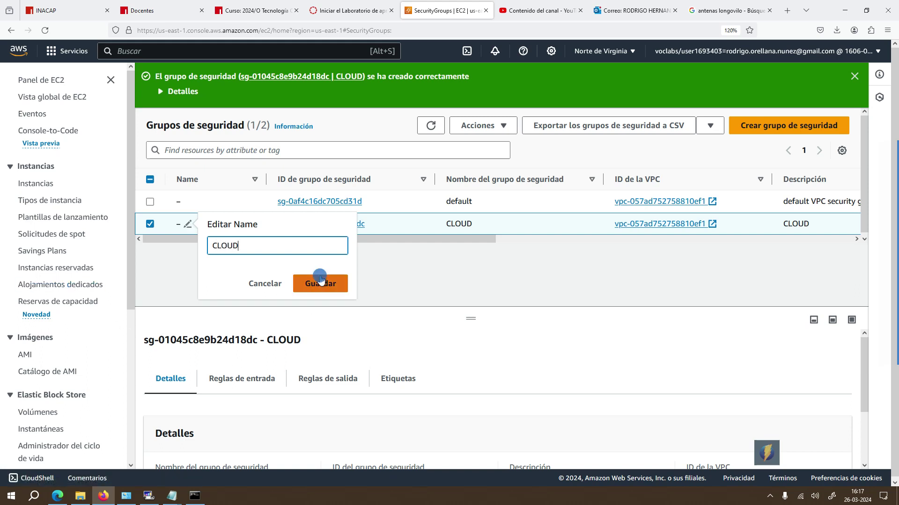
click(321, 281)
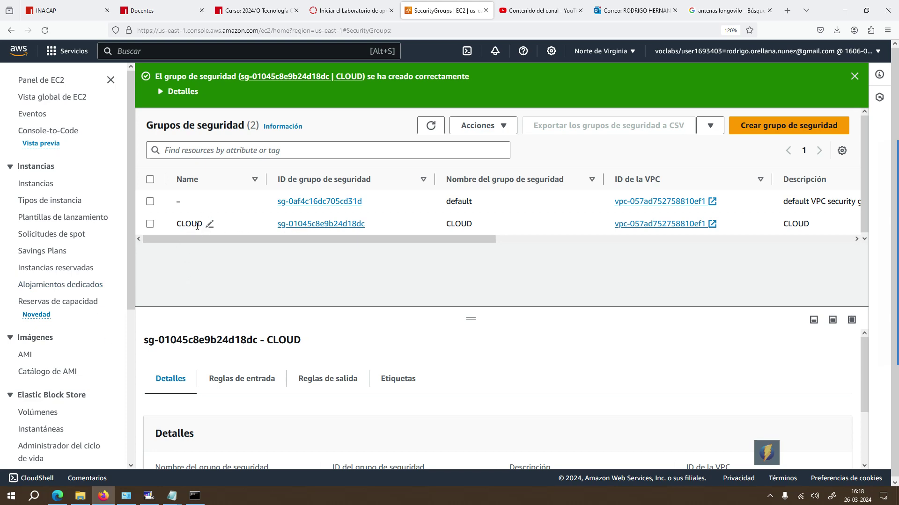
Step: Open the key pairs list in the network and security section to check the CLOUD key pair
scroll(73, 375, down, 5)
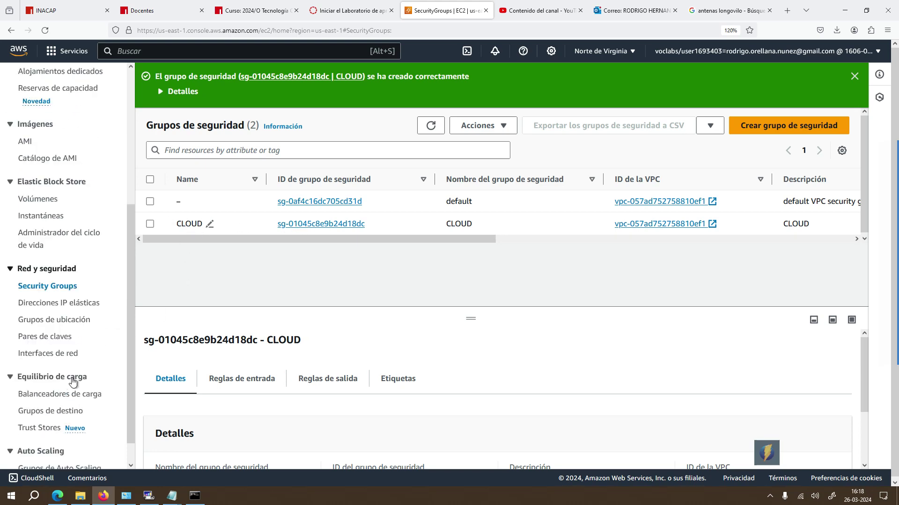
click(47, 337)
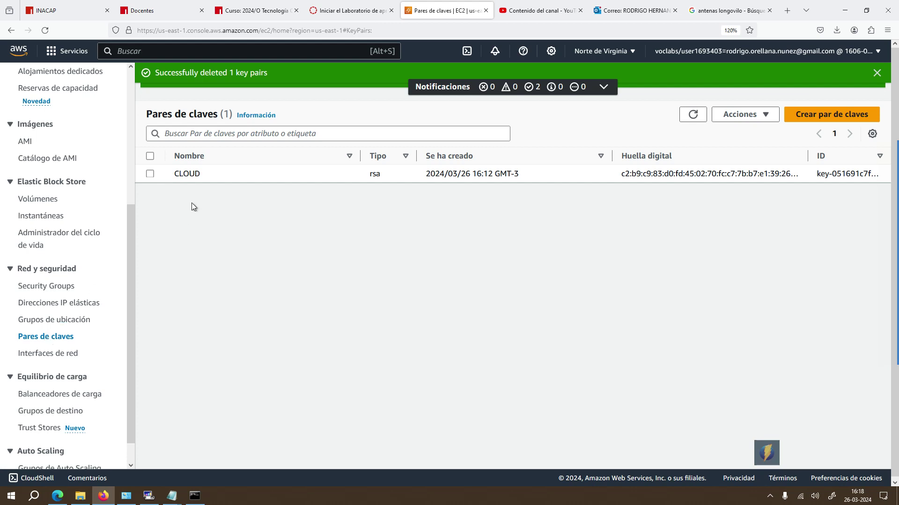
mouse_move(853, 196)
Step: Go to the EC2 dashboard and start launching a new instance
scroll(82, 326, up, 2)
scroll(82, 325, up, 2)
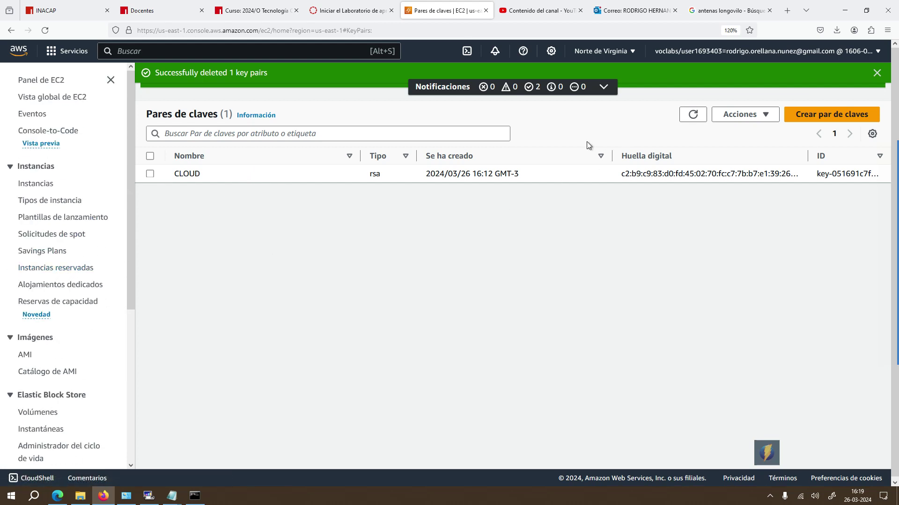
click(30, 83)
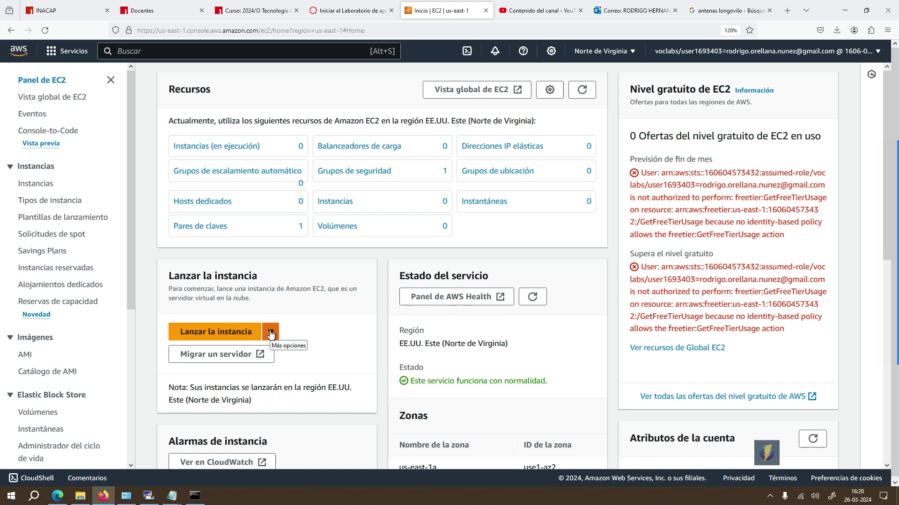
click(239, 332)
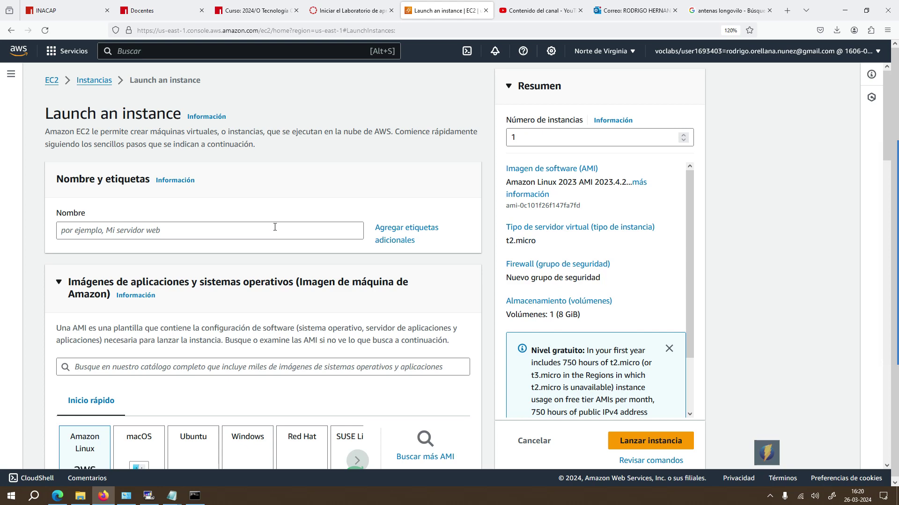
Step: Open the full AMI catalog for the new instance and restrict it to free tier images only
scroll(275, 227, down, 2)
scroll(275, 226, up, 2)
scroll(266, 260, down, 3)
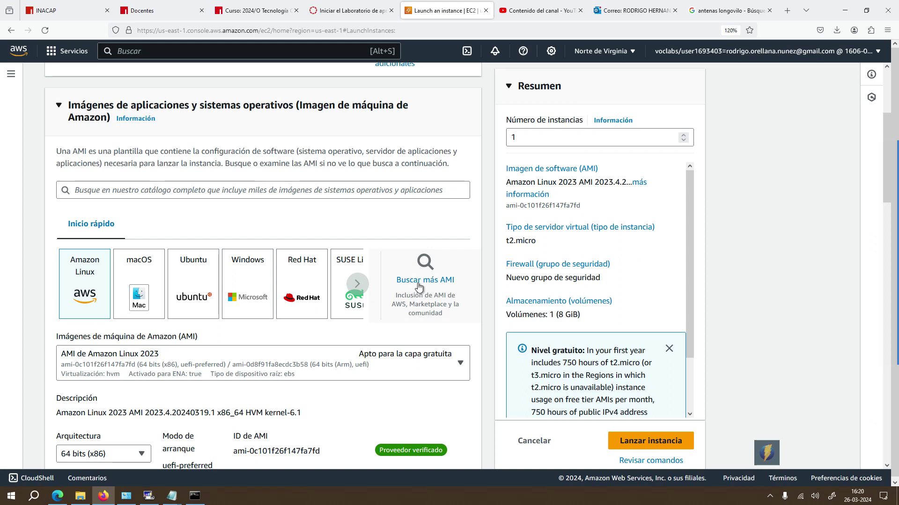
click(423, 283)
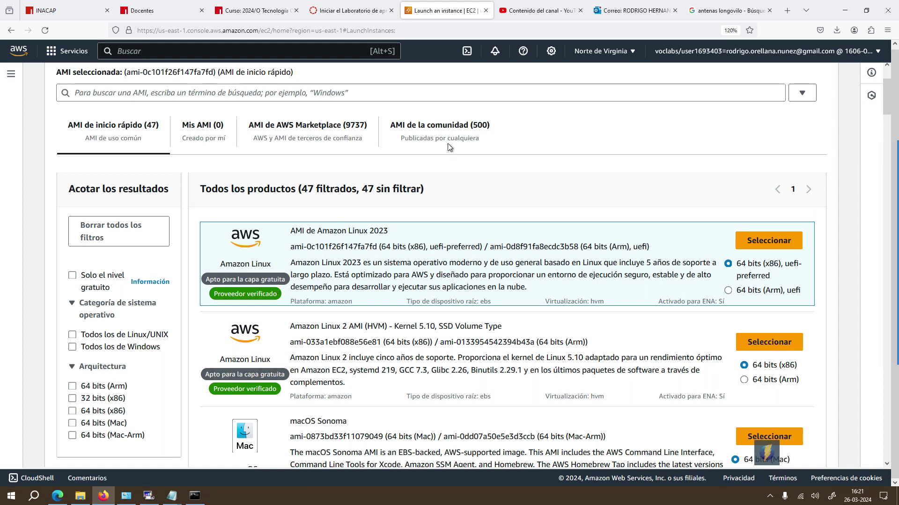
click(72, 276)
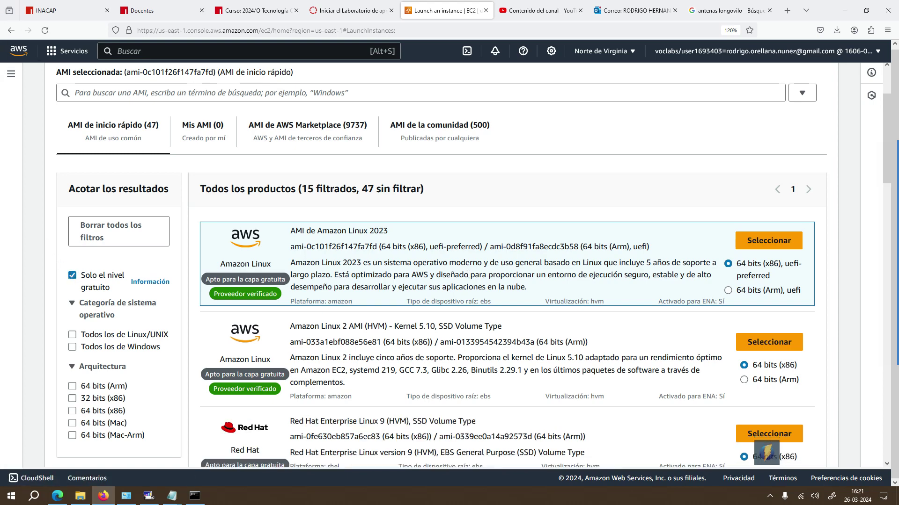
Step: Look through the free tier quick start AMIs to see which operating systems are offered
scroll(442, 245, down, 6)
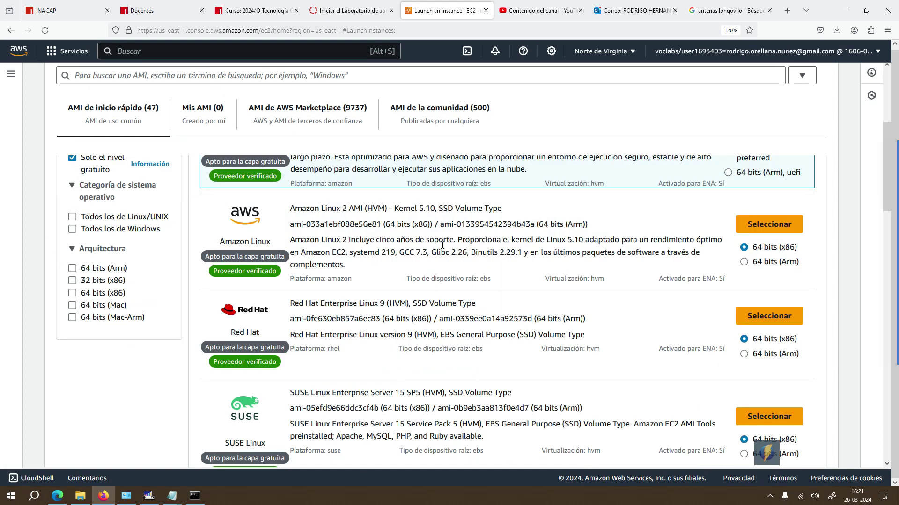
scroll(441, 245, down, 5)
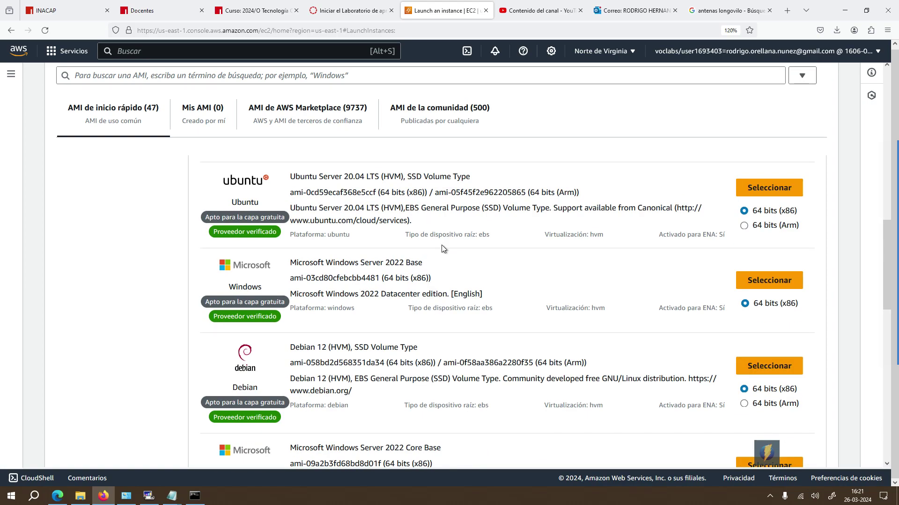
scroll(442, 245, down, 6)
scroll(442, 245, down, 6)
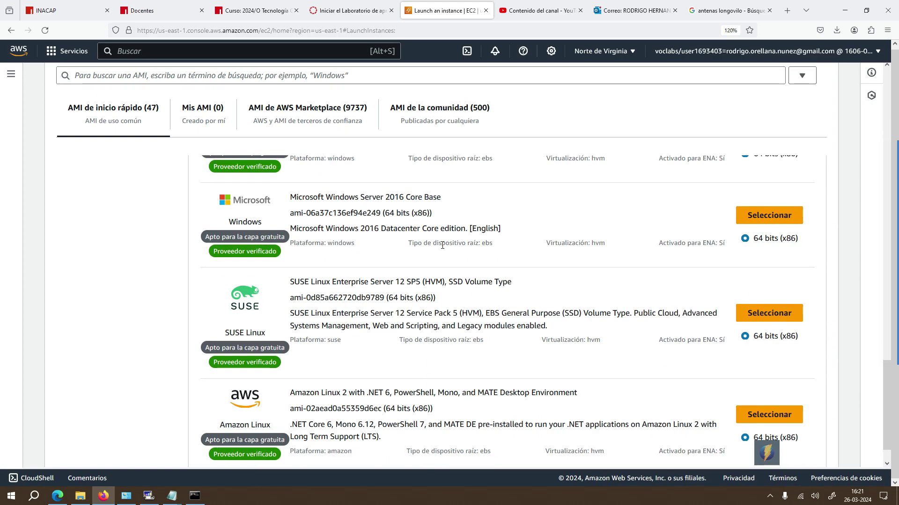
scroll(442, 245, up, 7)
scroll(442, 246, up, 15)
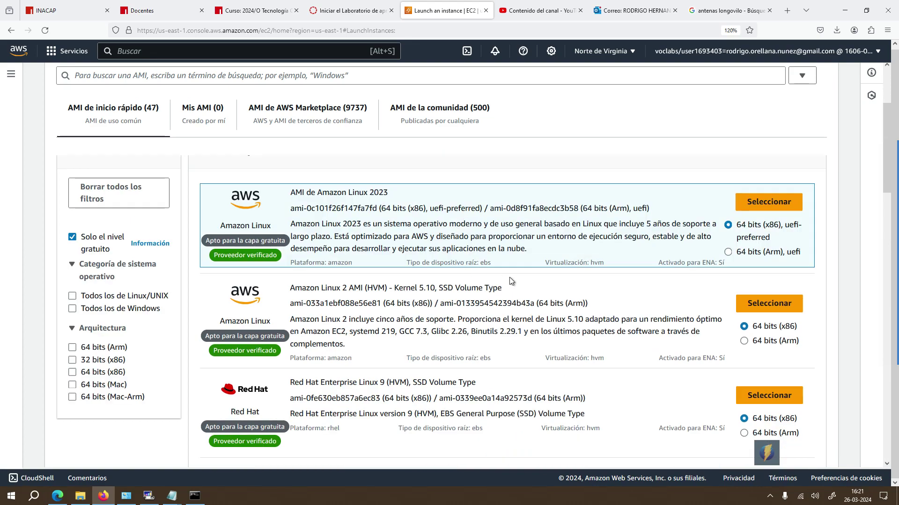
scroll(511, 278, down, 3)
scroll(511, 277, up, 6)
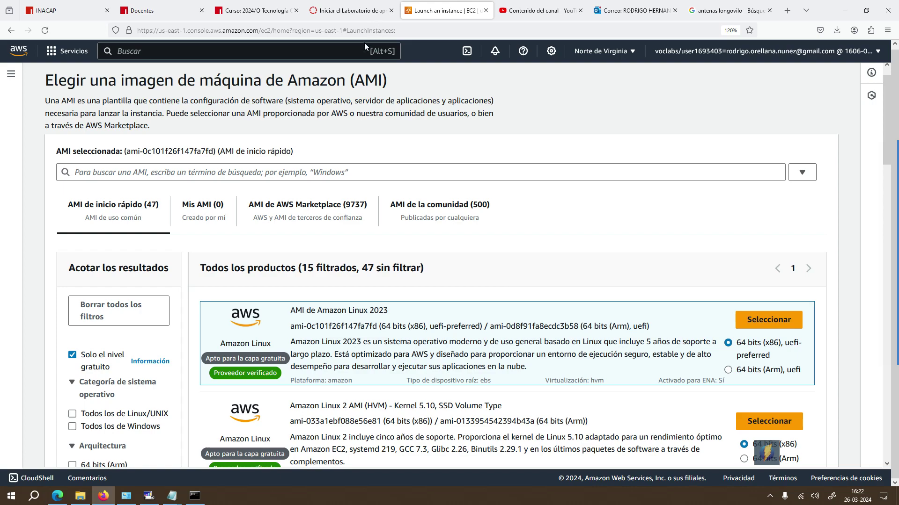
Step: Select the 64-bit (x86) Ubuntu Server 22.04 LTS (HVM), SSD Volume Type AMI for the instance
scroll(588, 256, down, 2)
scroll(588, 255, down, 3)
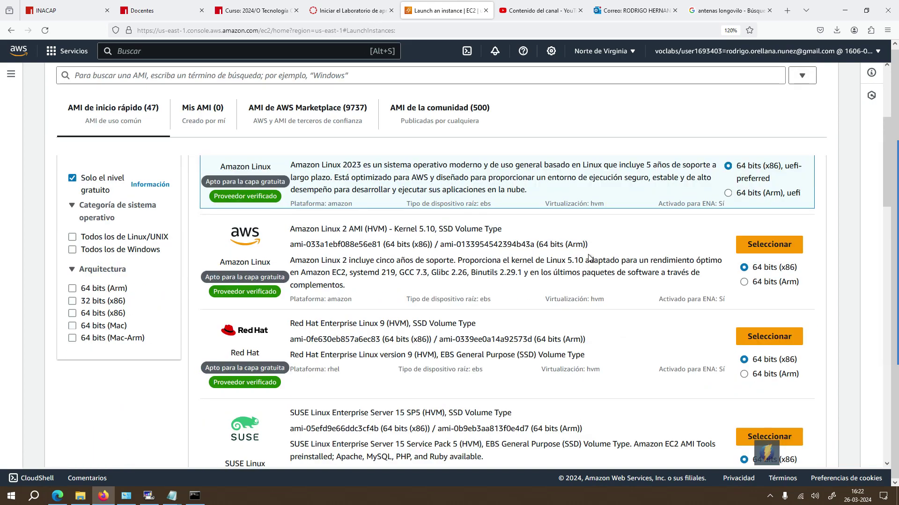
scroll(569, 240, down, 5)
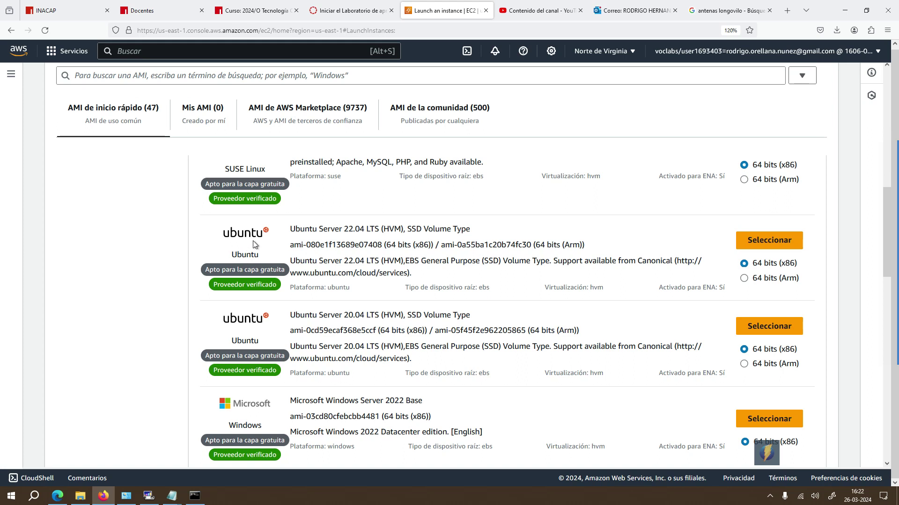
drag(292, 228, 635, 277)
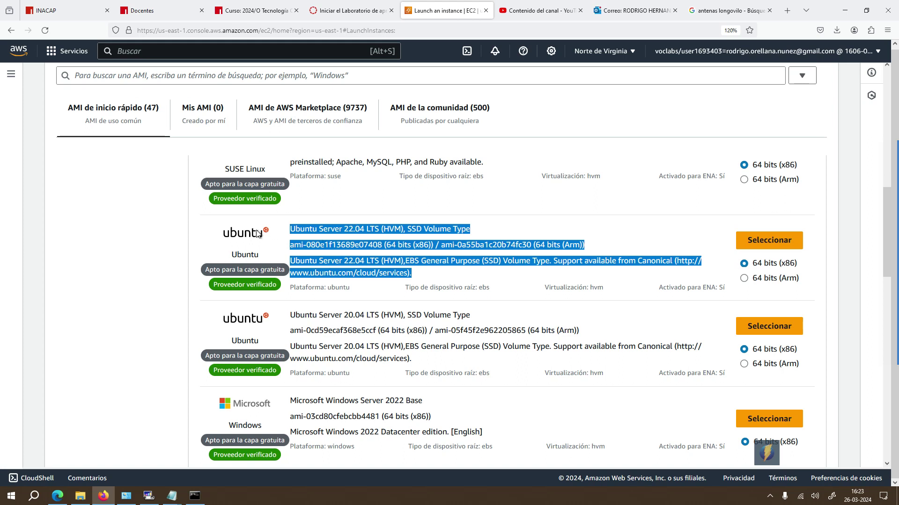
click(351, 237)
drag(256, 233, 383, 229)
click(522, 227)
click(778, 245)
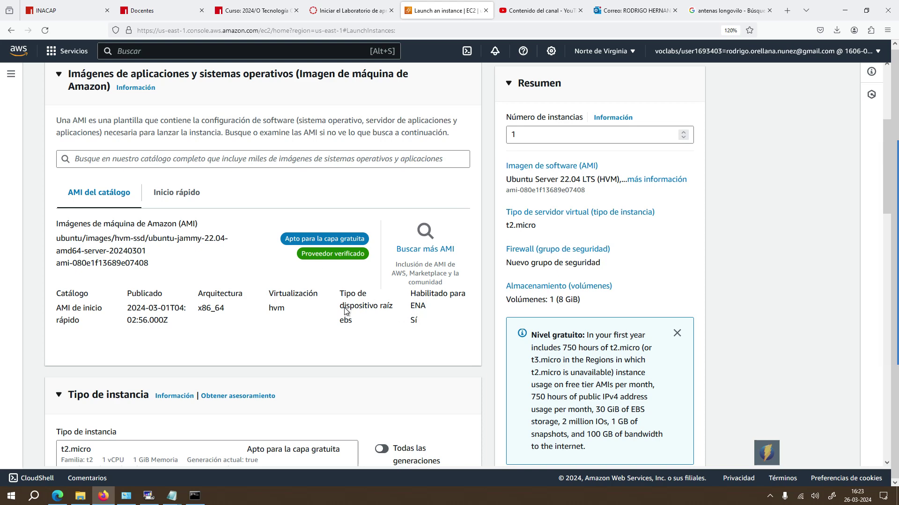
Step: Assign the existing CLOUD key pair to the new instance, keeping the t2.micro instance type
scroll(345, 312, up, 3)
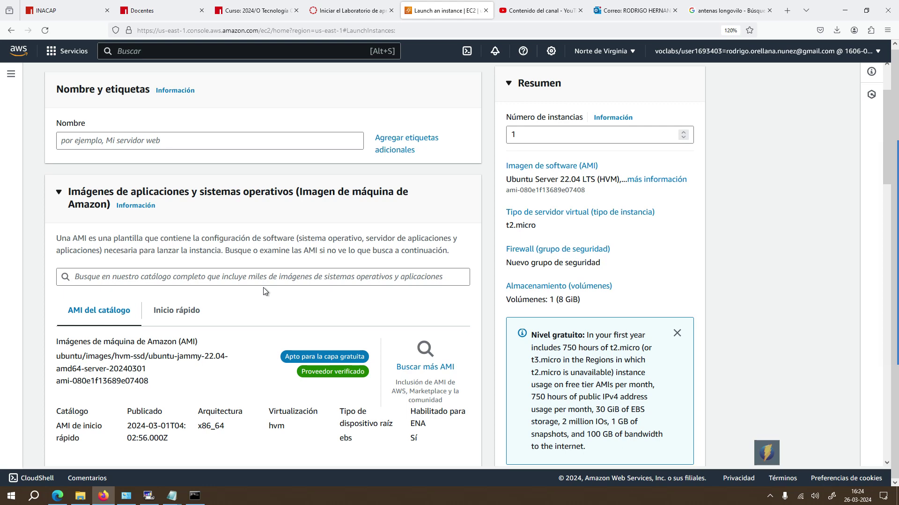
scroll(265, 291, down, 5)
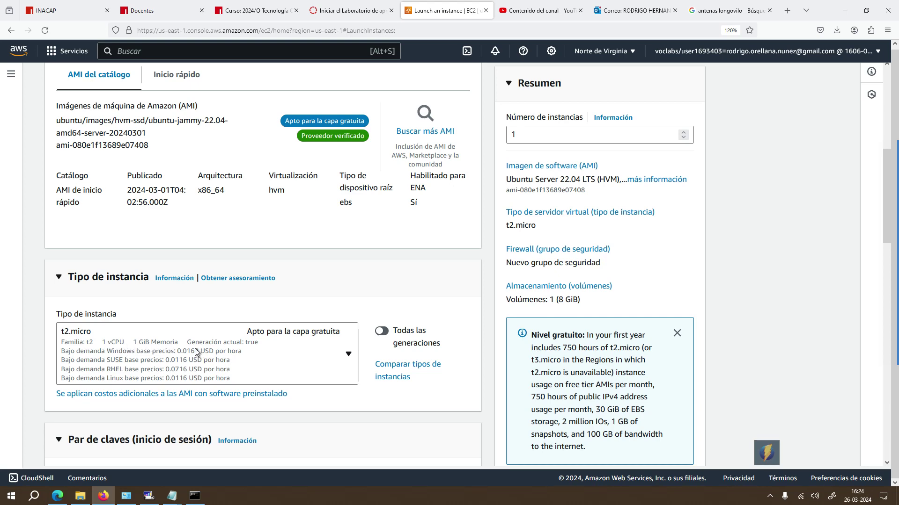
scroll(189, 349, down, 3)
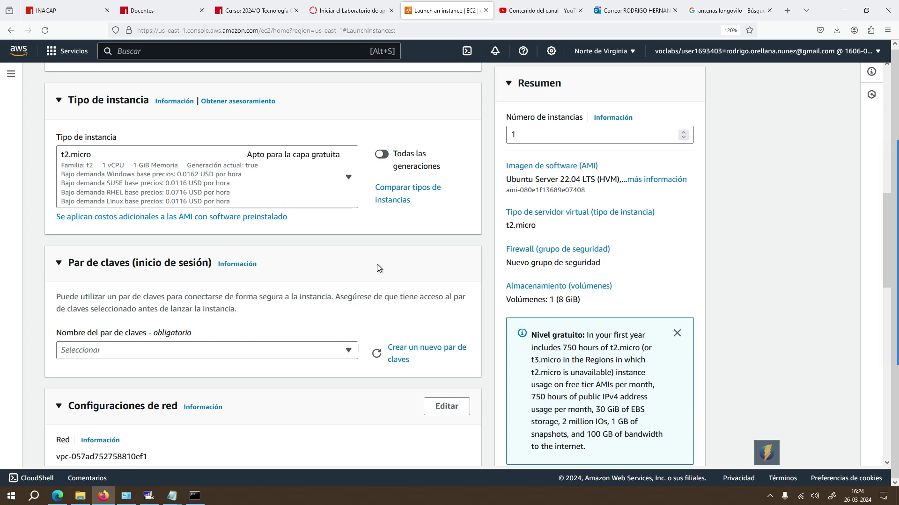
scroll(378, 267, up, 4)
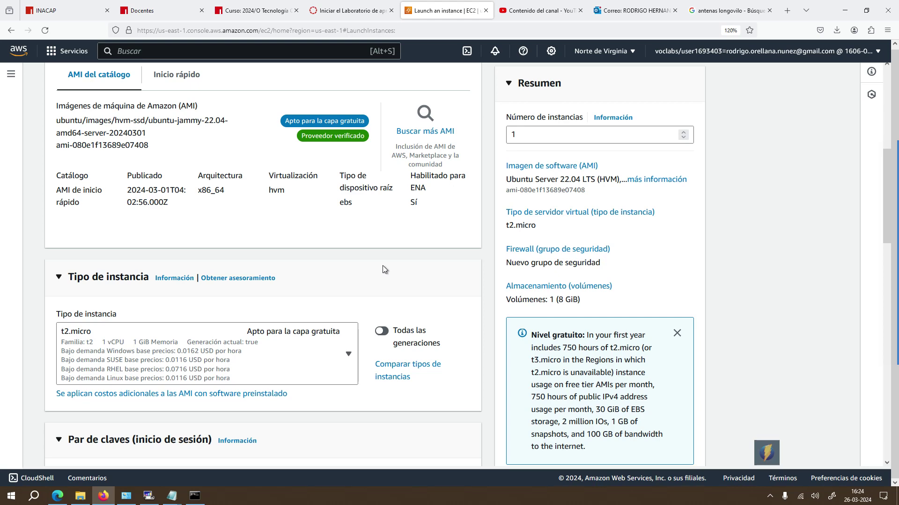
scroll(357, 290, down, 4)
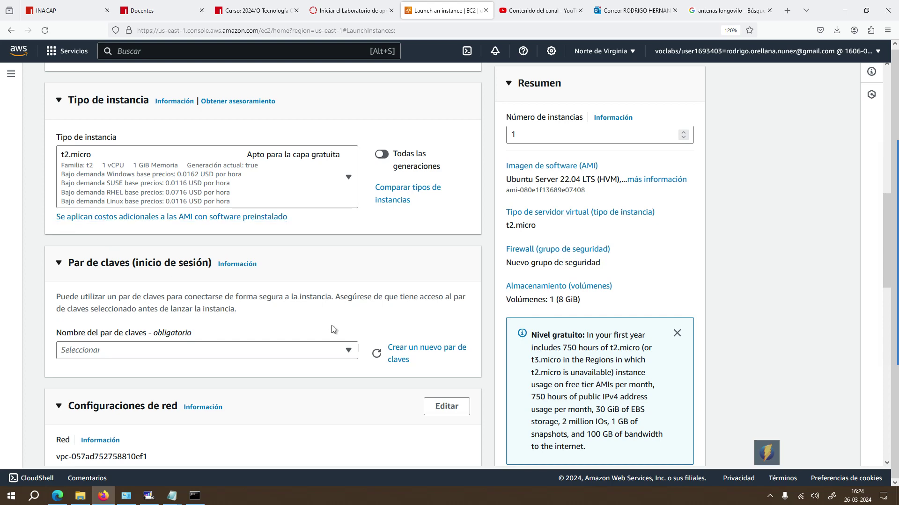
click(344, 352)
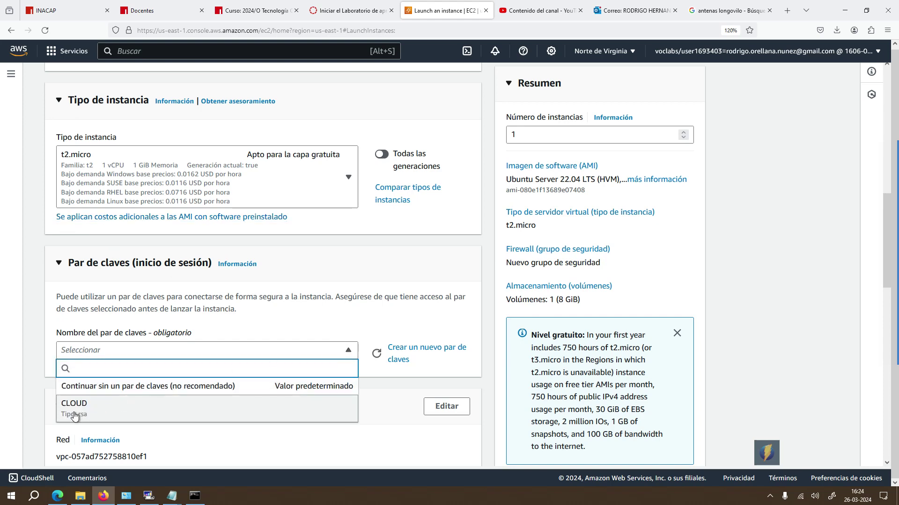
click(105, 409)
Step: In the network settings, use an existing security group for the firewall and choose CLOUD
scroll(222, 307, down, 2)
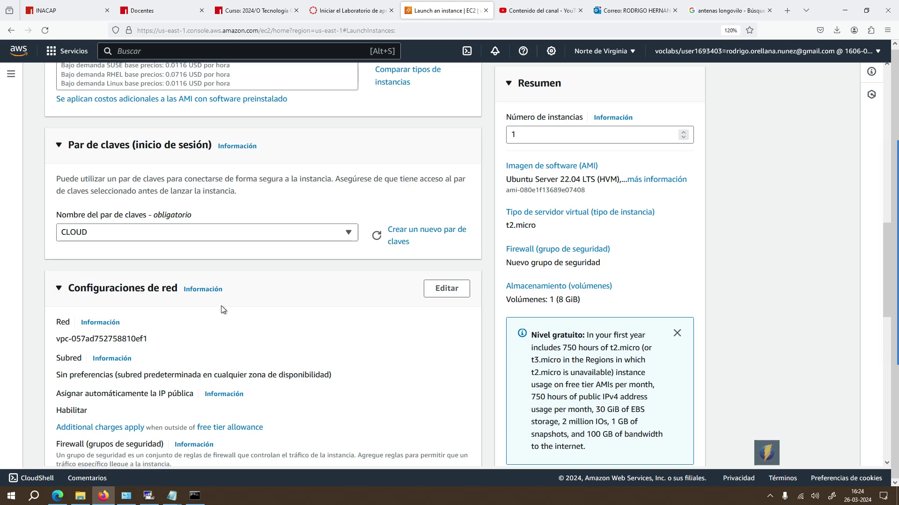
scroll(222, 306, down, 3)
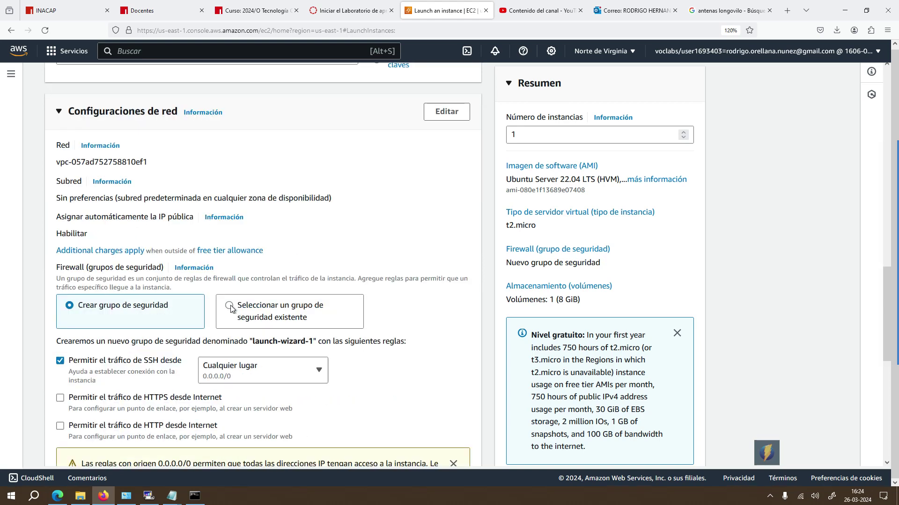
click(236, 308)
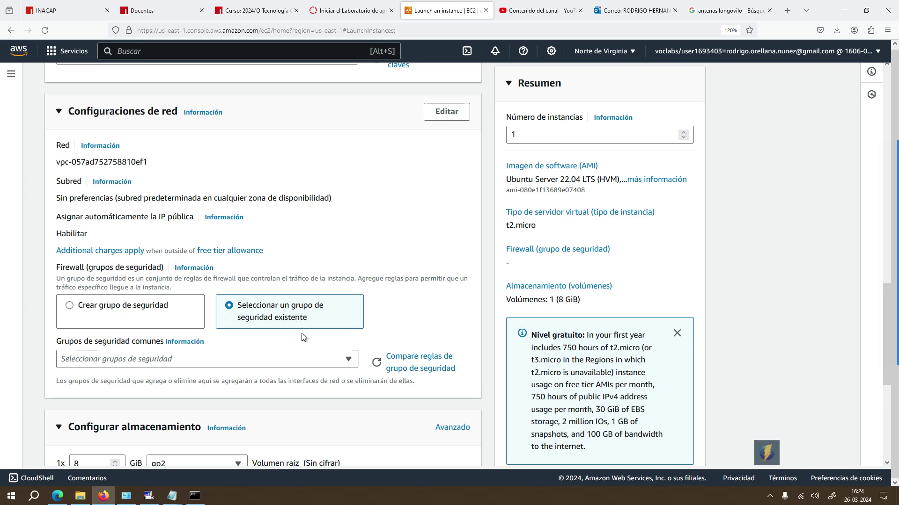
click(315, 358)
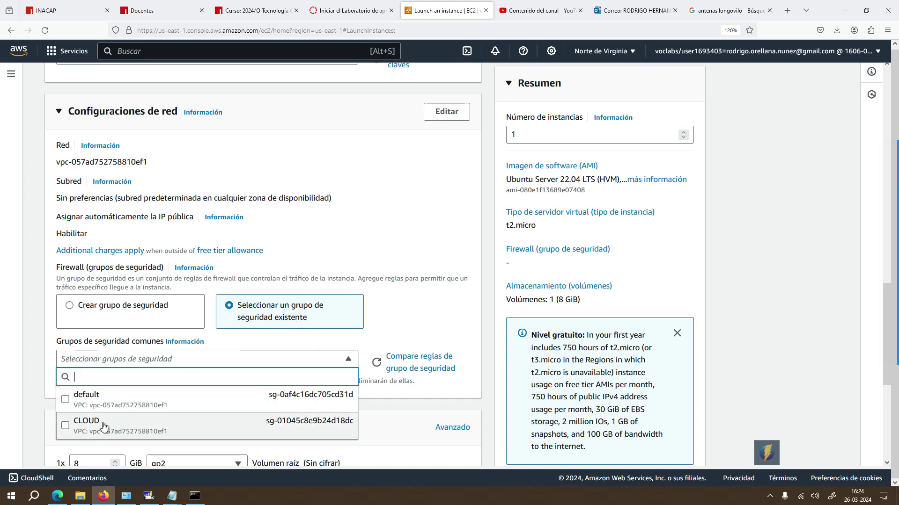
scroll(104, 426, down, 3)
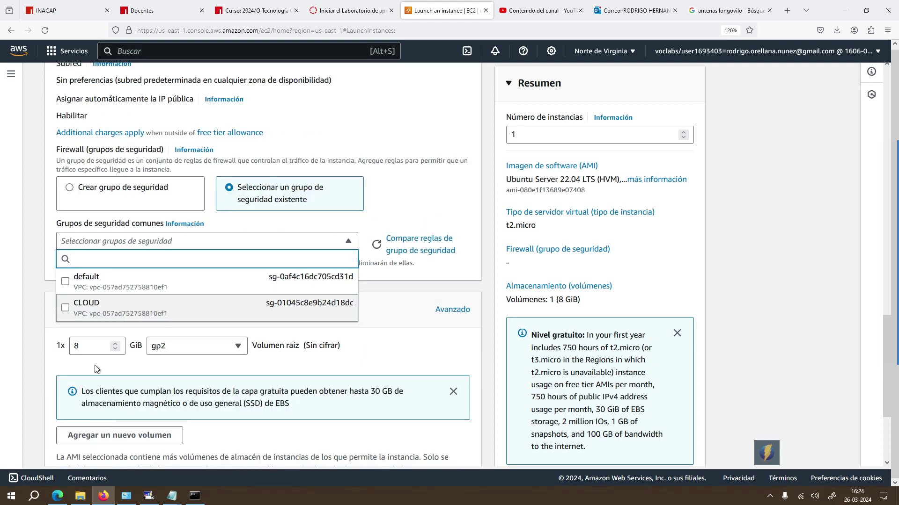
click(65, 309)
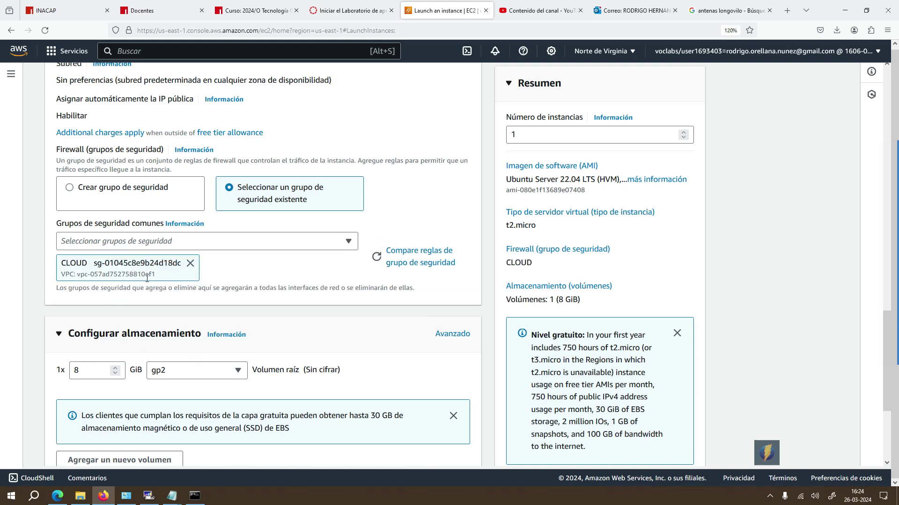
Step: Check the storage settings and name the new instance SERVER-UBUNTU1
scroll(261, 294, down, 1)
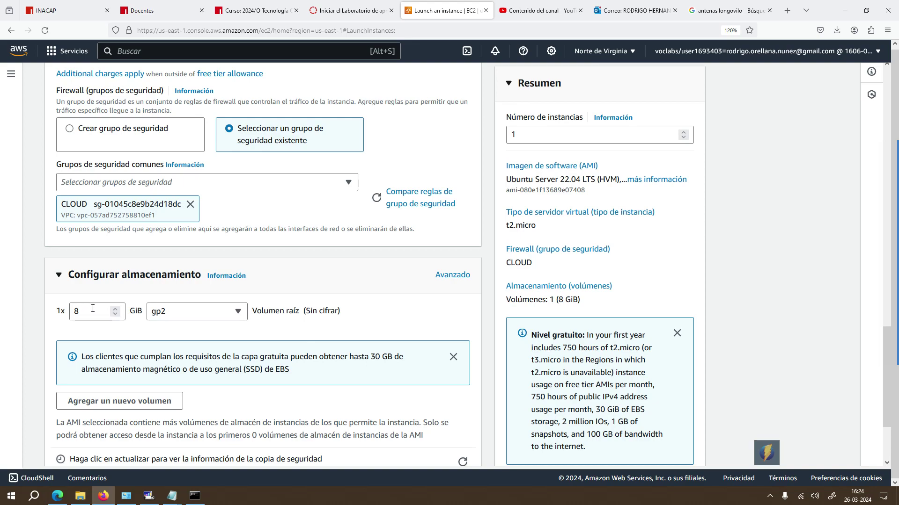
scroll(274, 315, down, 2)
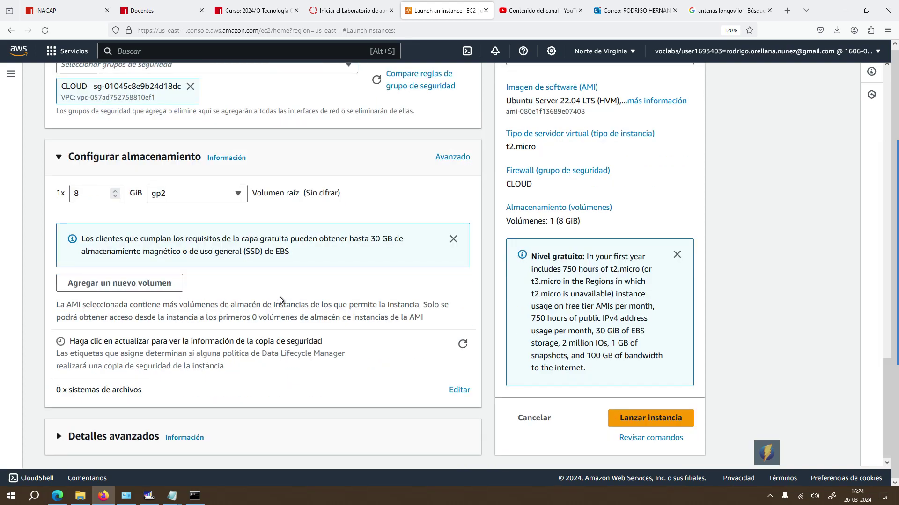
scroll(279, 296, up, 4)
scroll(279, 296, up, 10)
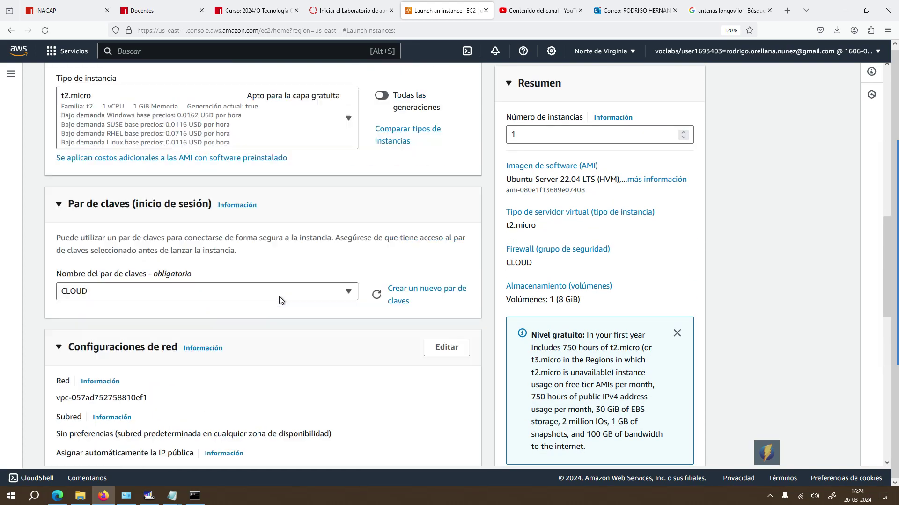
scroll(279, 298, up, 3)
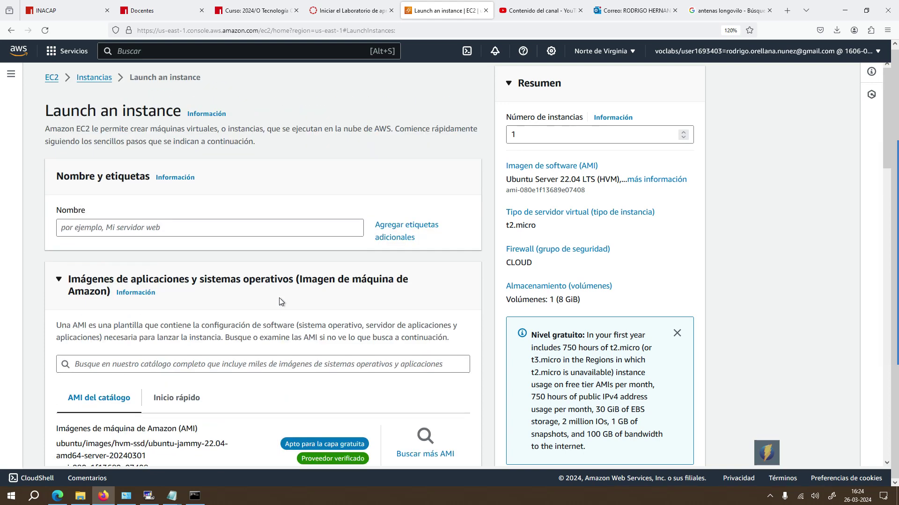
click(182, 233)
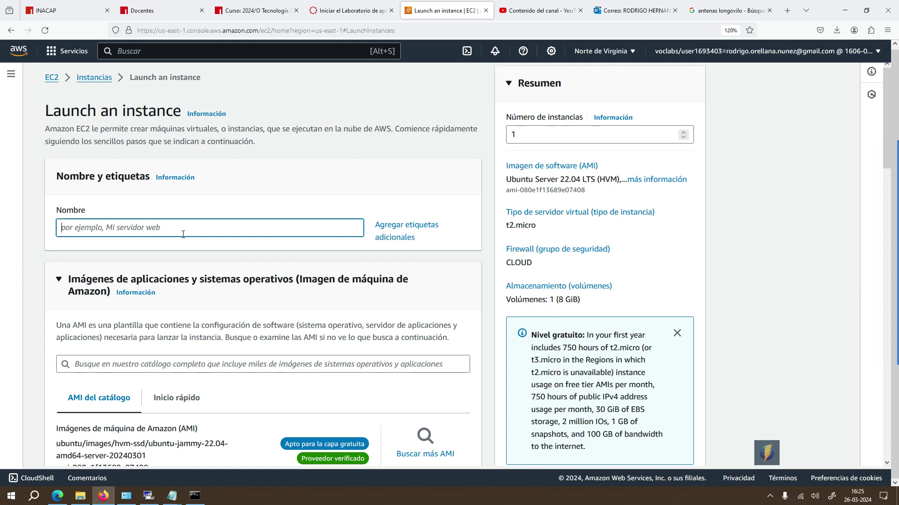
text(SER)
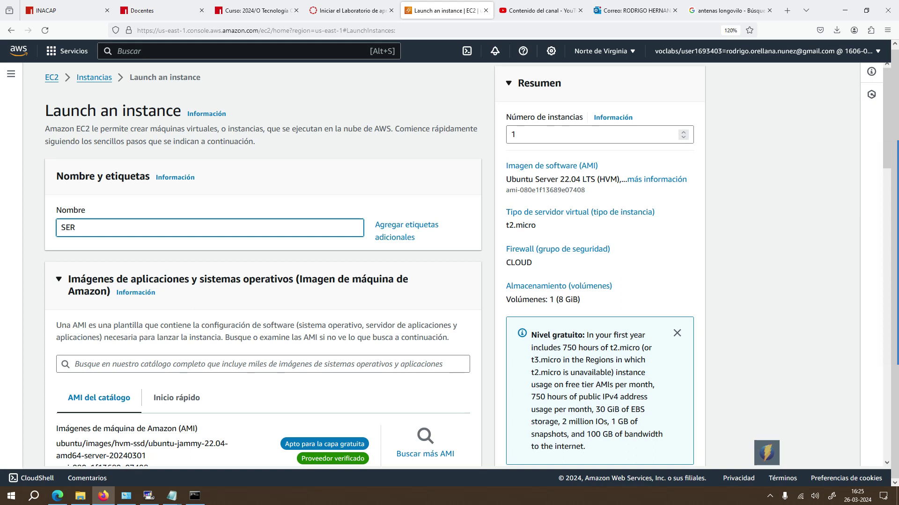
text(VER-UBUNTU1)
click(209, 208)
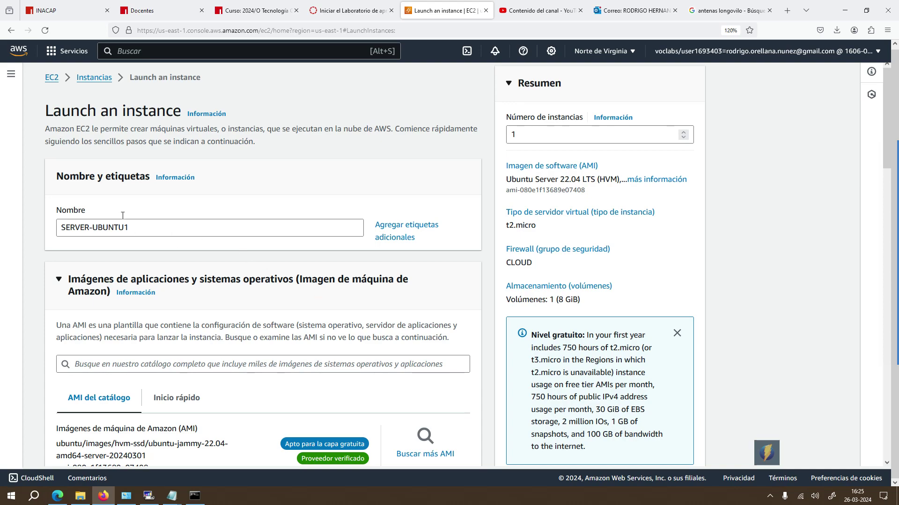
Step: Review the AMI, instance type, key pair, security group and storage settings, and launch the SERVER-UBUNTU1 instance
scroll(241, 257, down, 4)
scroll(242, 257, down, 5)
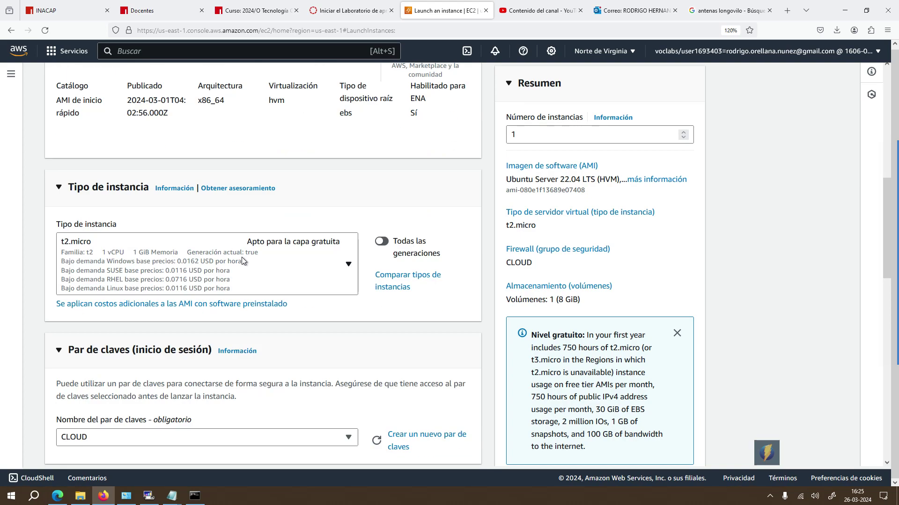
scroll(241, 257, down, 5)
scroll(241, 257, up, 10)
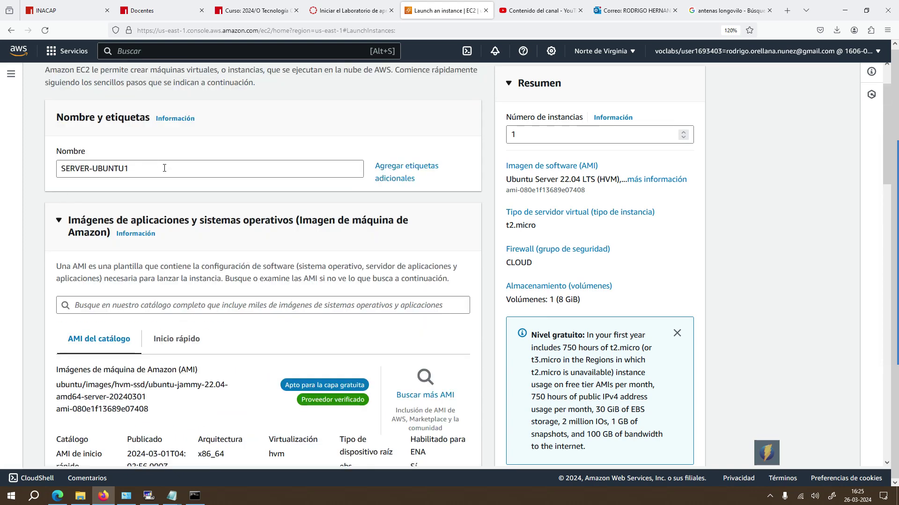
scroll(164, 168, down, 5)
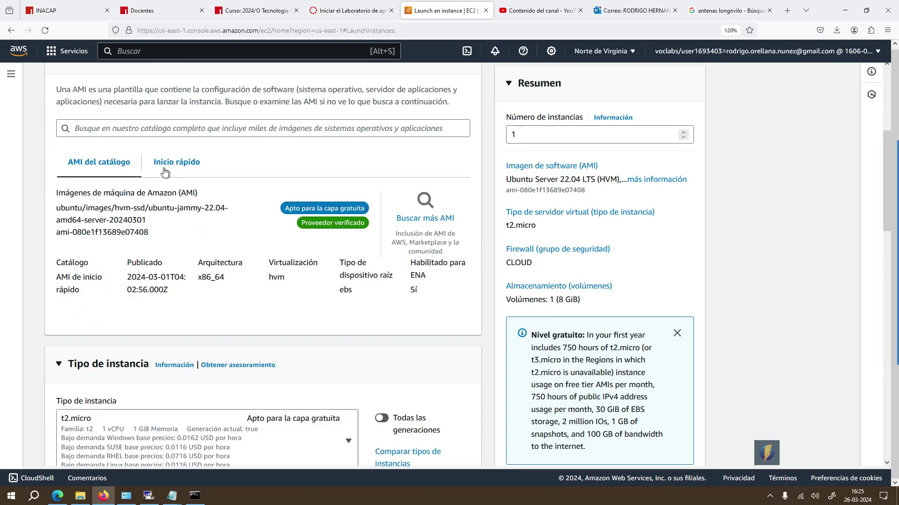
scroll(175, 178, down, 4)
scroll(269, 259, down, 3)
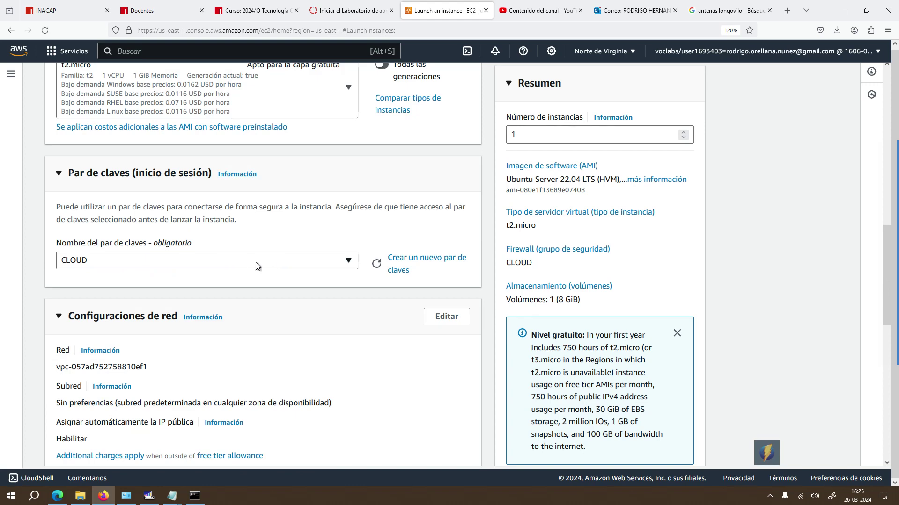
scroll(271, 263, down, 2)
scroll(243, 210, down, 3)
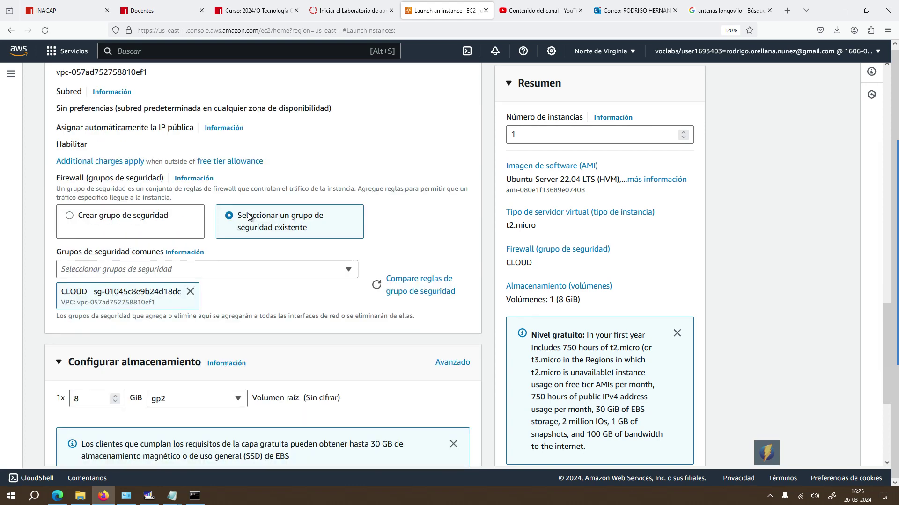
scroll(365, 293, down, 4)
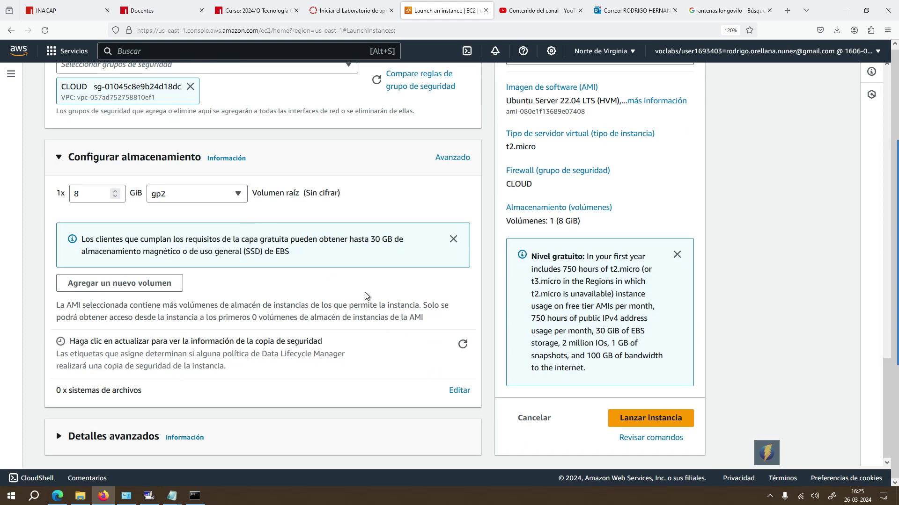
click(667, 417)
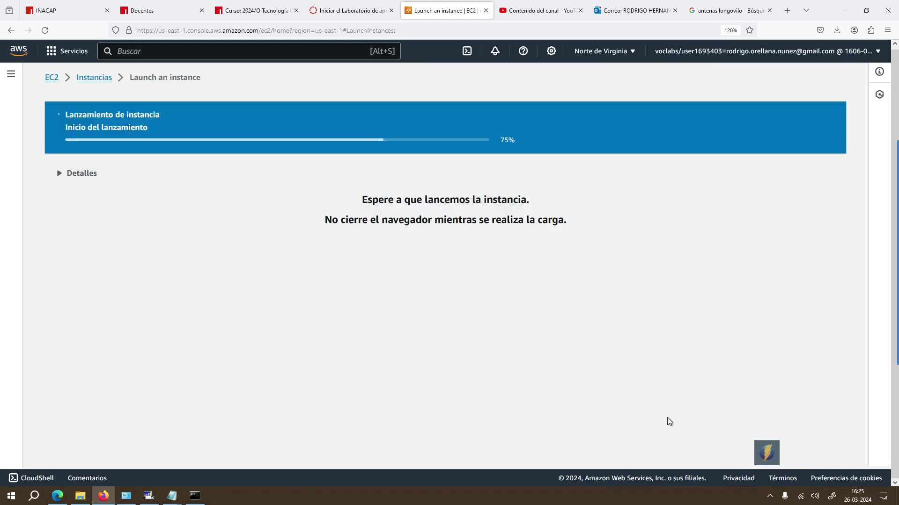
Step: Expand the launch log to check the launch stages, and go to the list of all instances
drag(71, 174, 367, 232)
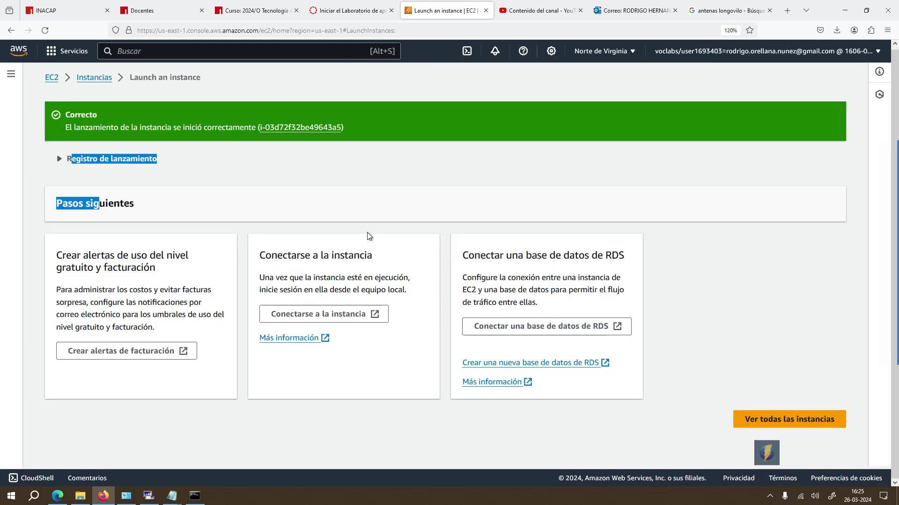
click(103, 170)
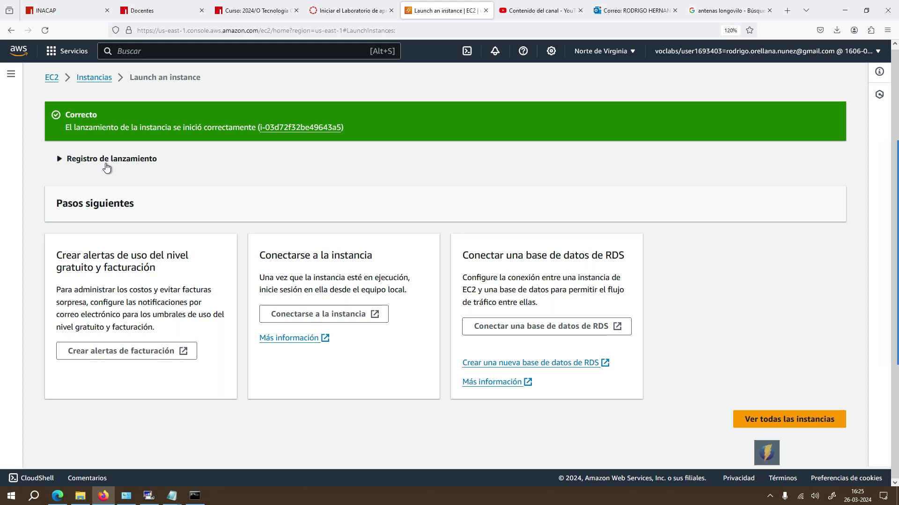
drag(104, 159, 109, 159)
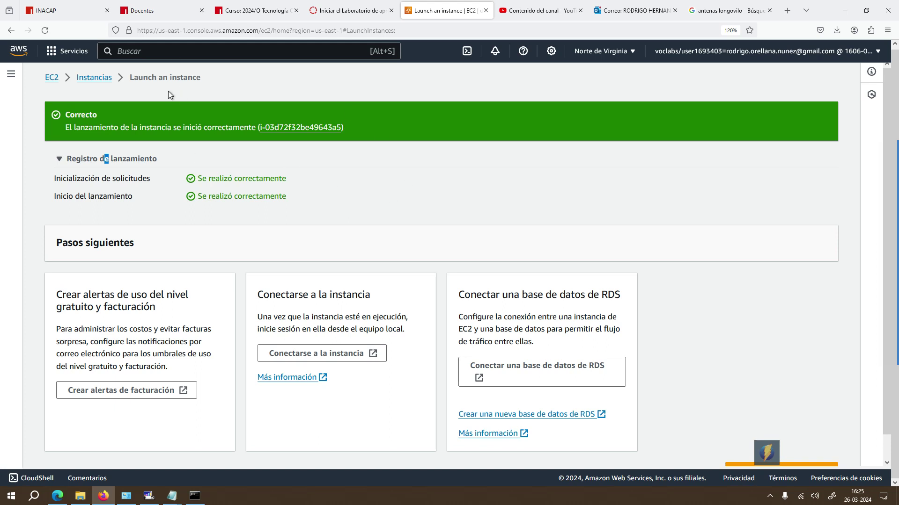
scroll(654, 327, down, 1)
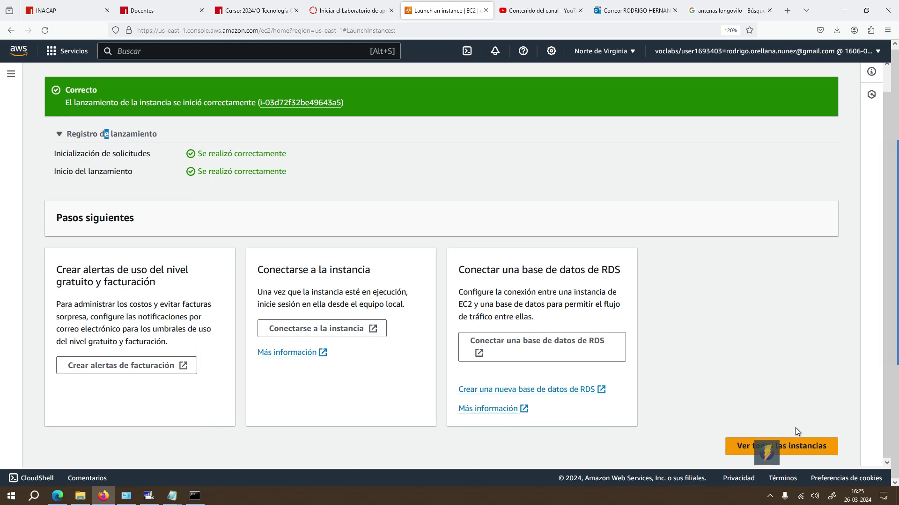
click(796, 447)
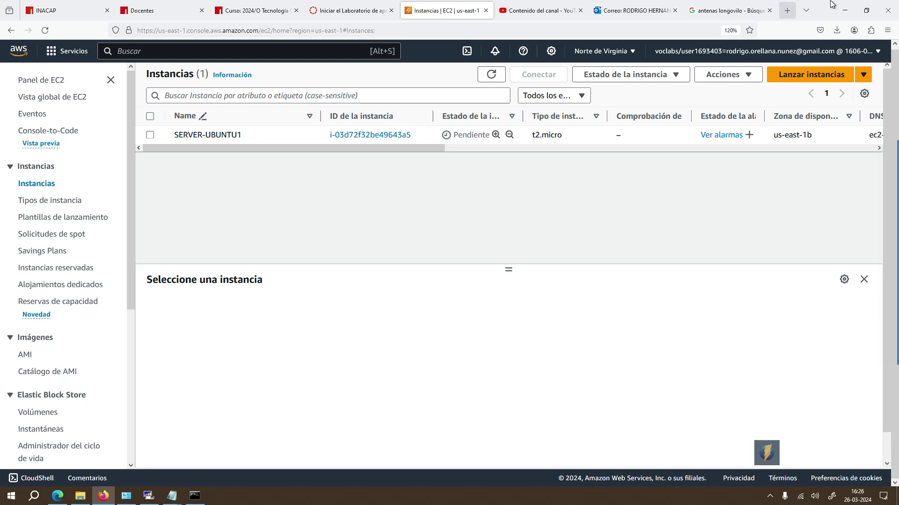
Step: Start launching another instance and open the full AMI catalog for it
click(864, 77)
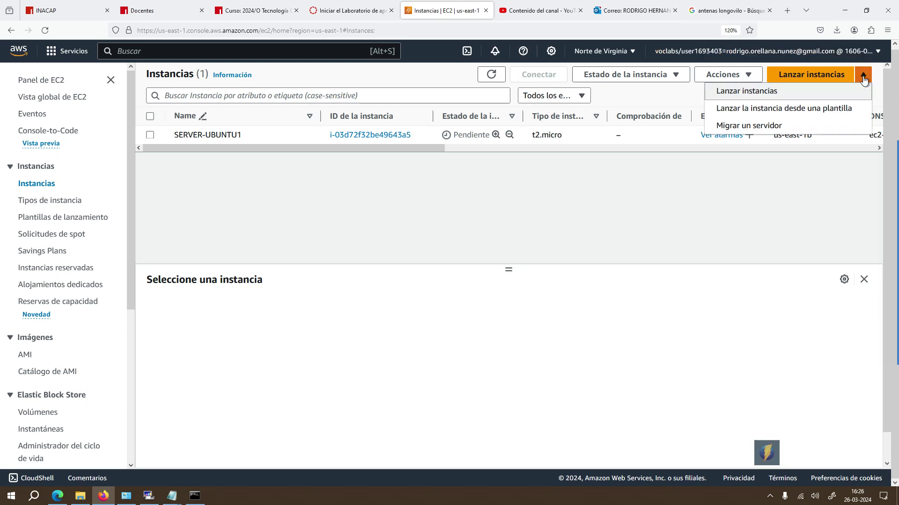
click(774, 95)
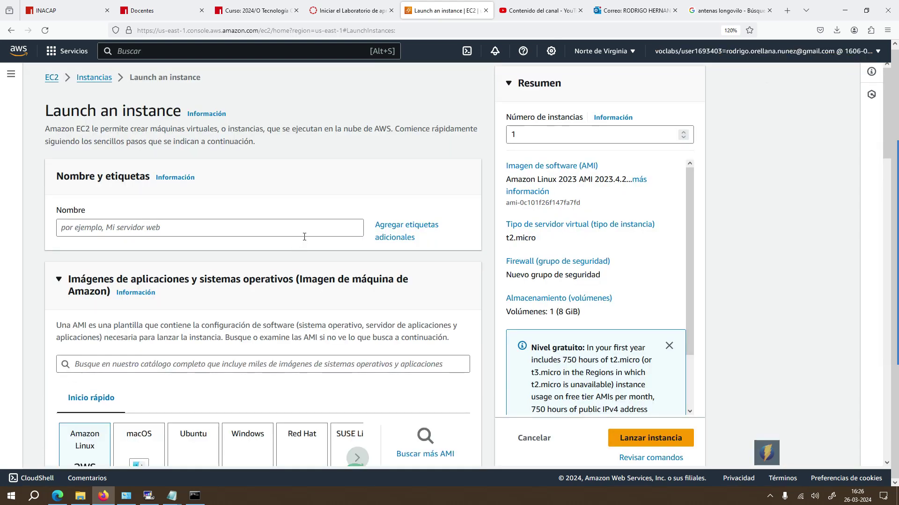
scroll(305, 236, down, 4)
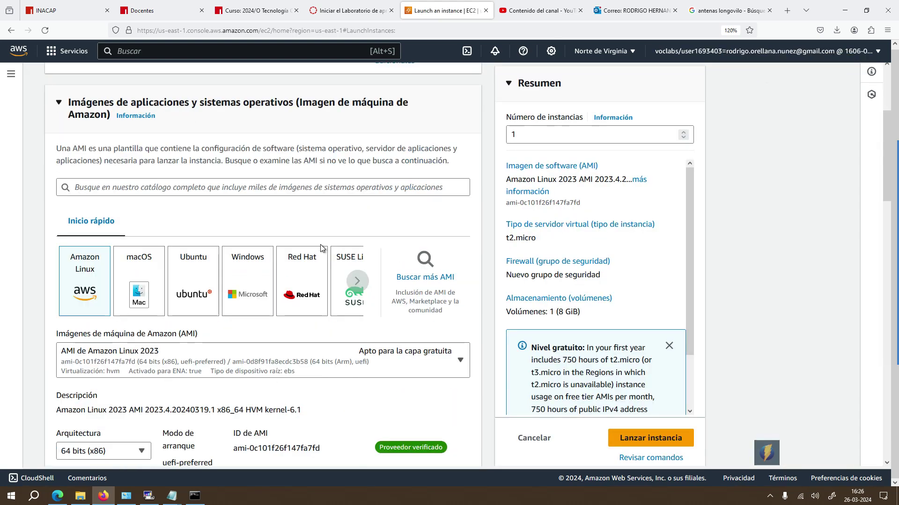
click(435, 275)
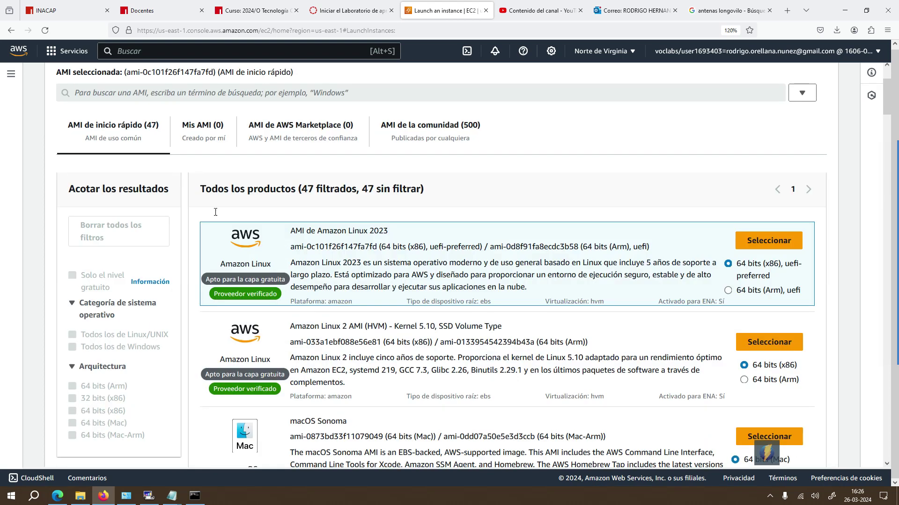
Step: Filter the quick start AMIs to free tier only and look through the filtered images
click(73, 276)
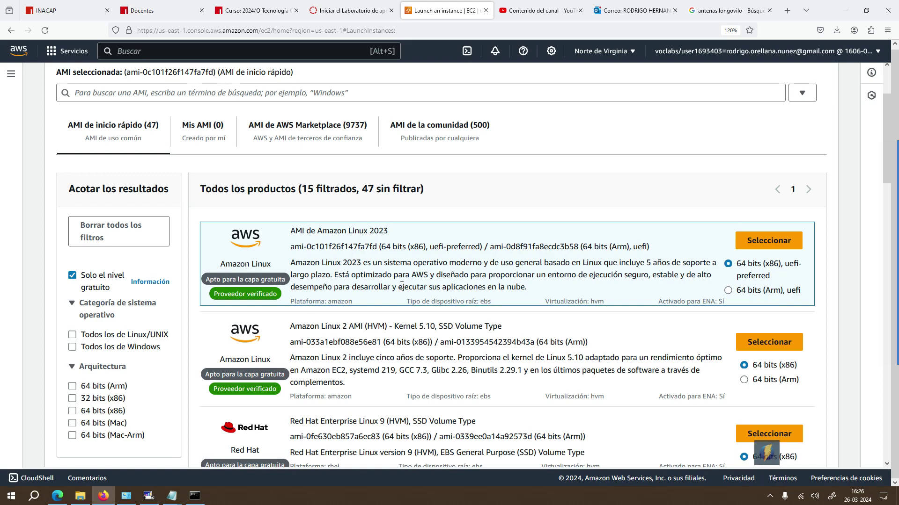
scroll(402, 286, down, 5)
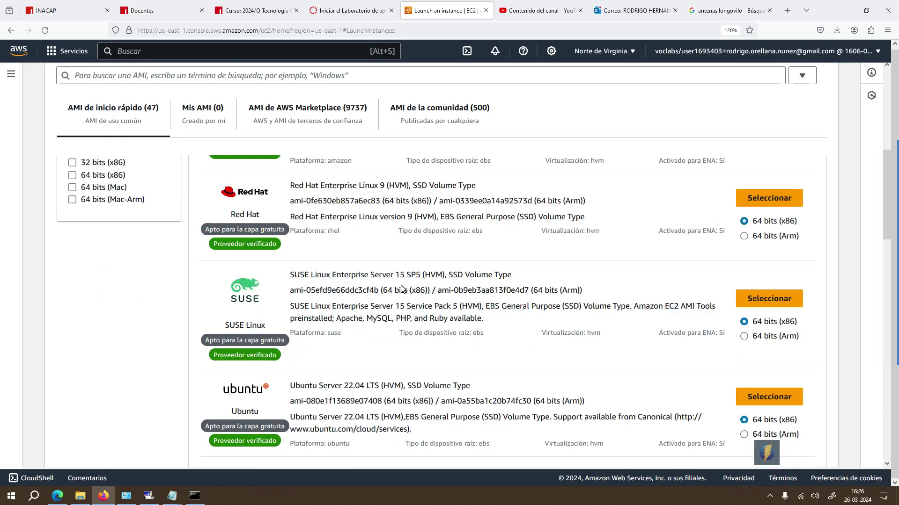
scroll(401, 286, down, 5)
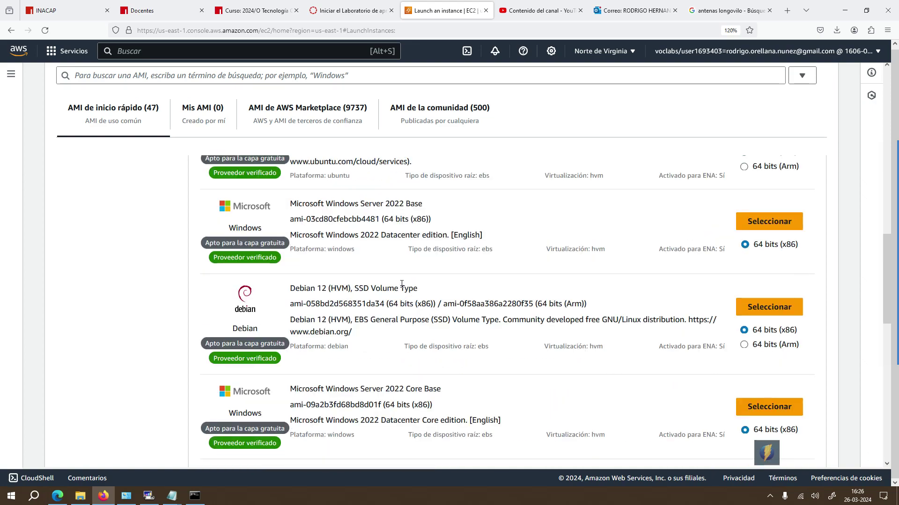
scroll(401, 285, down, 5)
scroll(402, 284, down, 5)
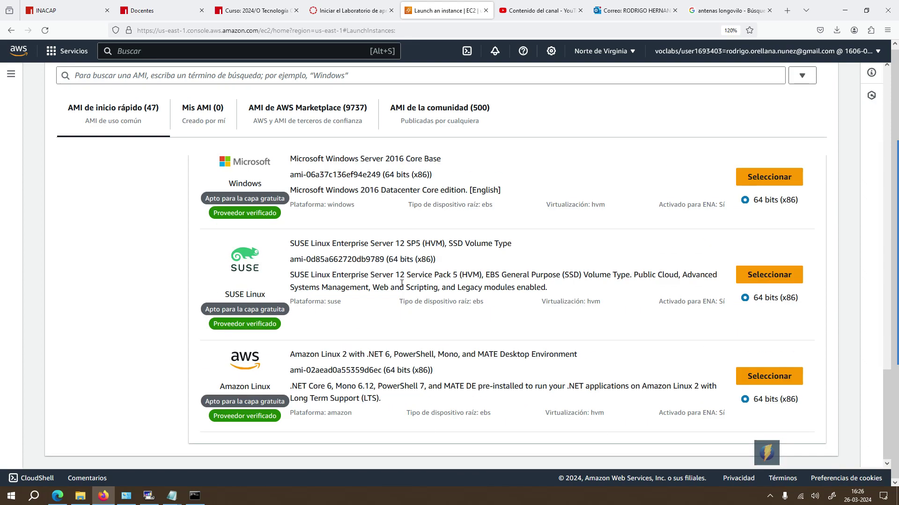
scroll(402, 283, up, 6)
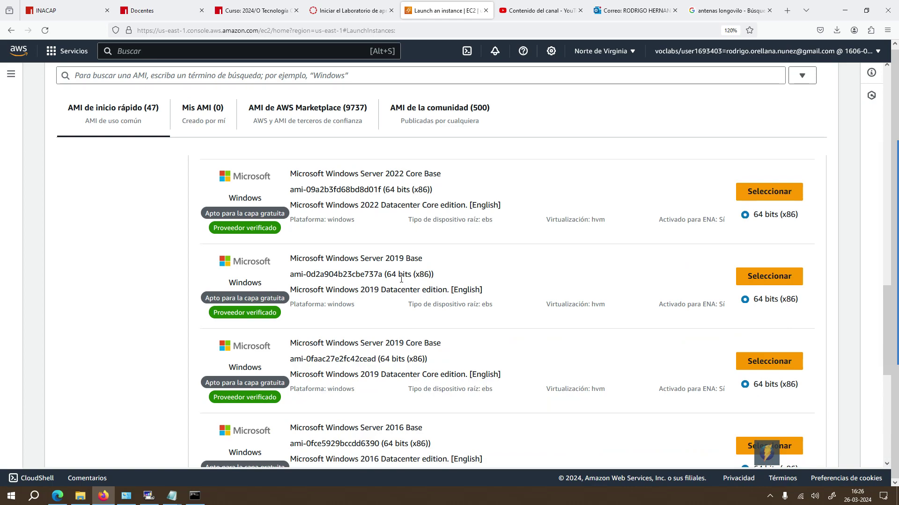
scroll(401, 280, up, 12)
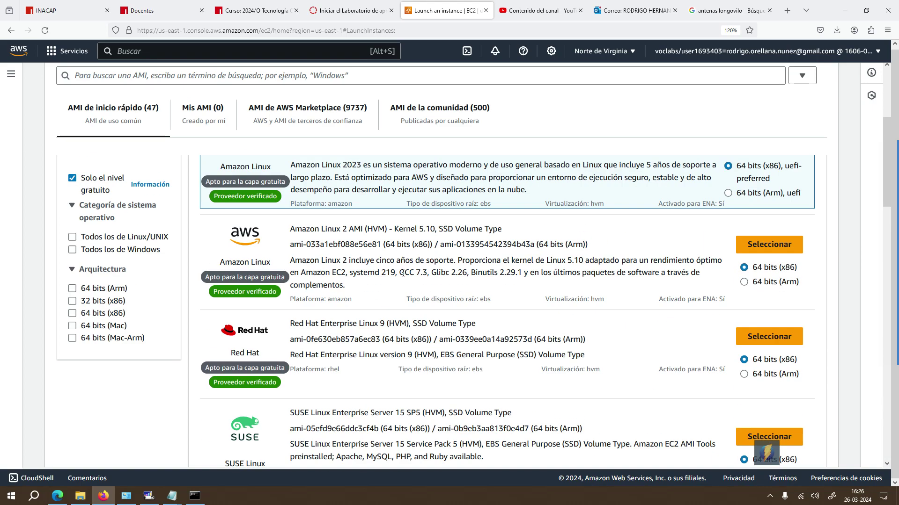
scroll(402, 272, up, 3)
scroll(403, 273, down, 2)
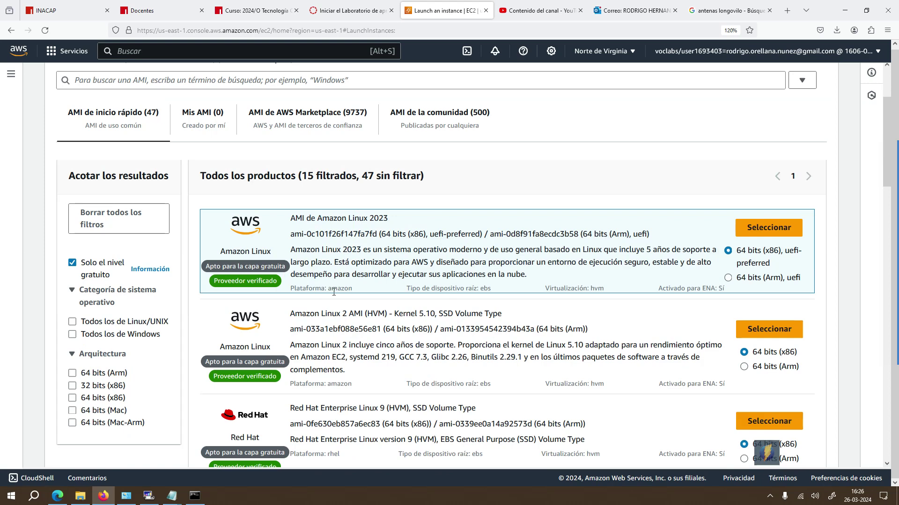
Step: Choose the Amazon Linux 2 AMI (HVM) - Kernel 5.10, SSD Volume Type for the new instance
scroll(334, 292, down, 2)
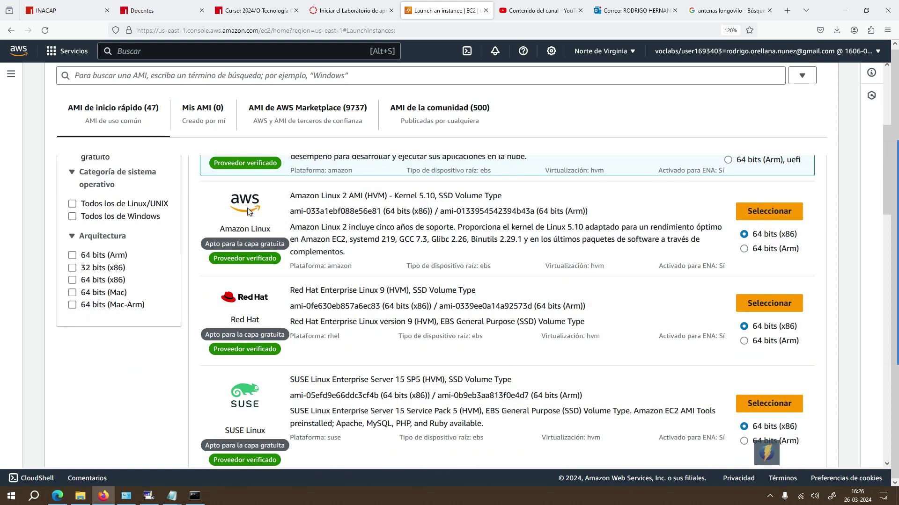
scroll(248, 209, up, 1)
drag(278, 303, 518, 256)
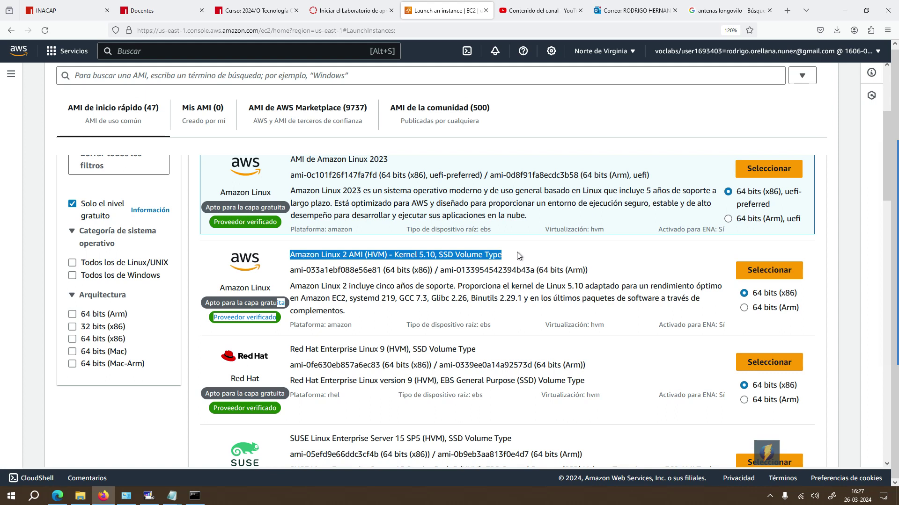
click(769, 276)
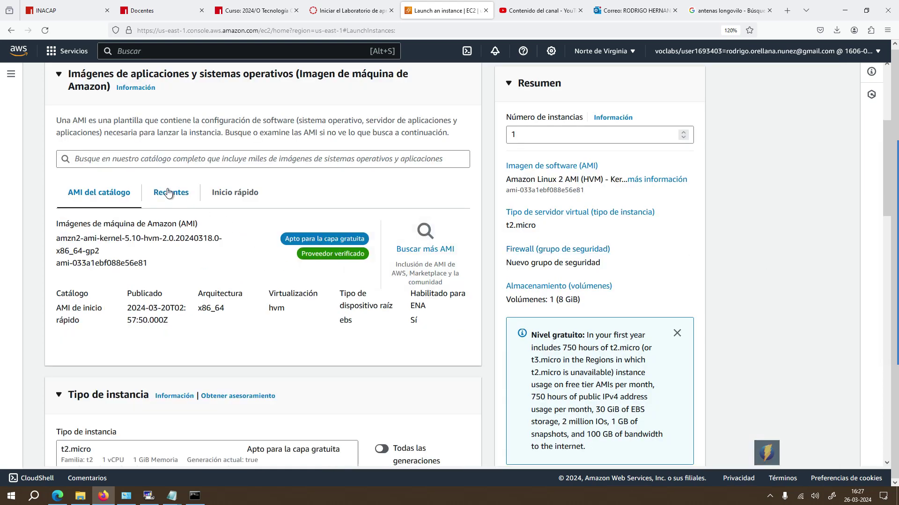
Step: Name the new Amazon Linux instance SERVER-AWS1
scroll(326, 259, down, 4)
scroll(326, 258, up, 3)
scroll(327, 256, up, 1)
scroll(184, 167, up, 3)
click(159, 206)
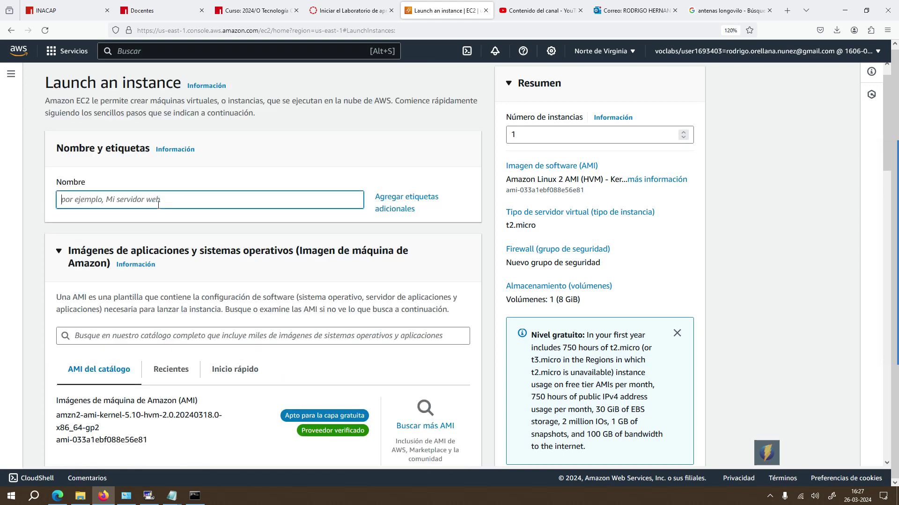
text(SERVER)
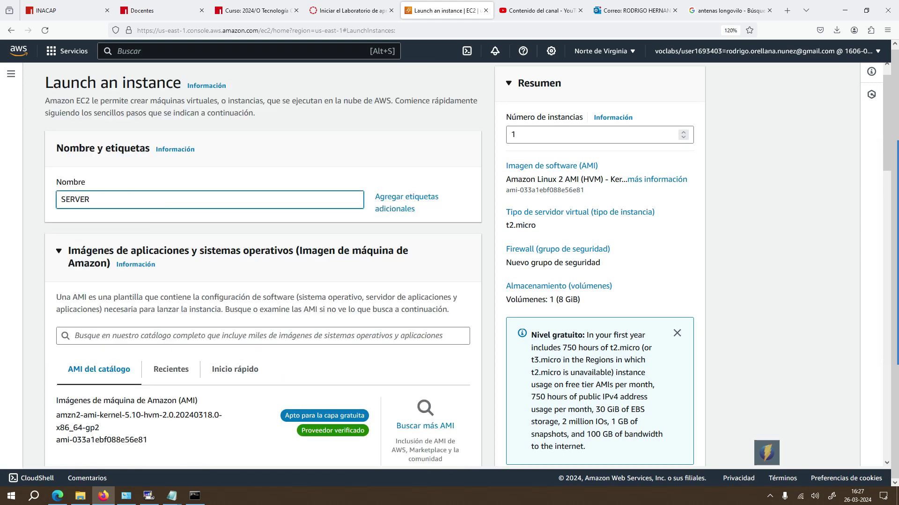
text(-AWS1)
click(188, 179)
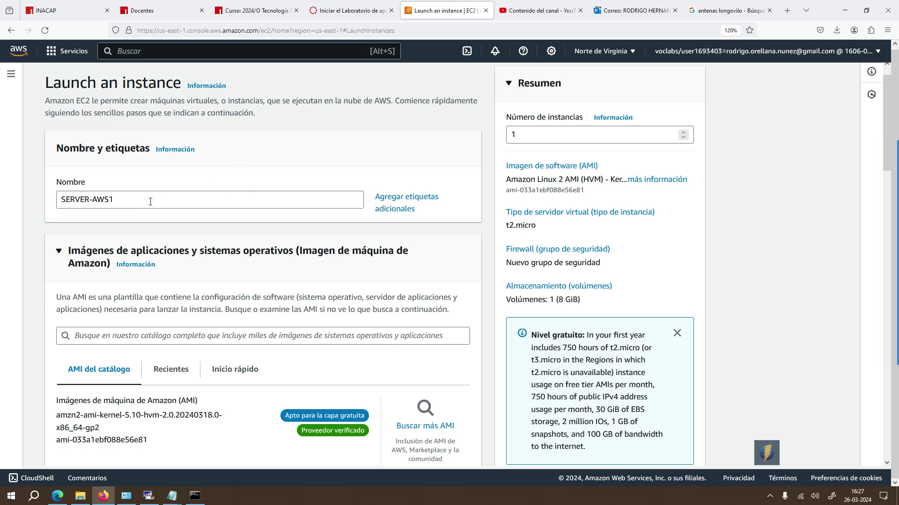
Step: Check the AMI and instance type of SERVER-AWS1, and assign the CLOUD key pair to it
scroll(146, 256, down, 3)
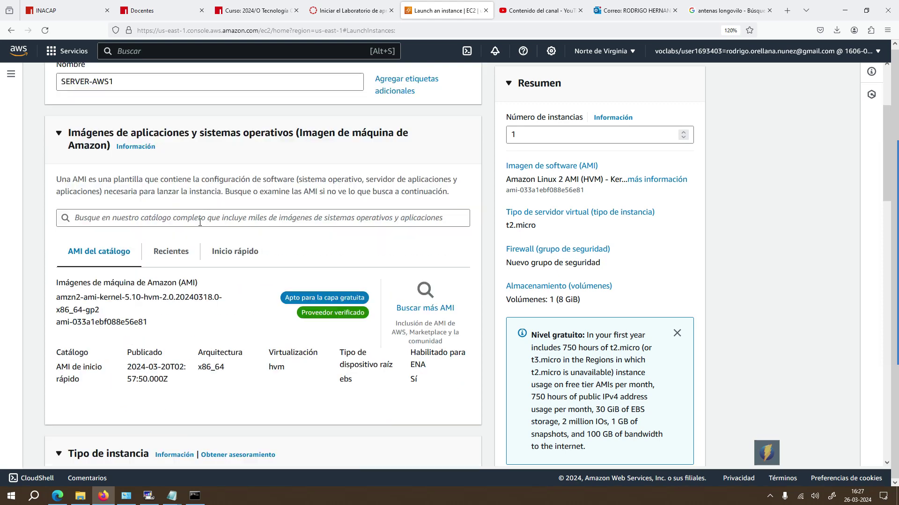
scroll(279, 231, down, 2)
scroll(339, 286, down, 3)
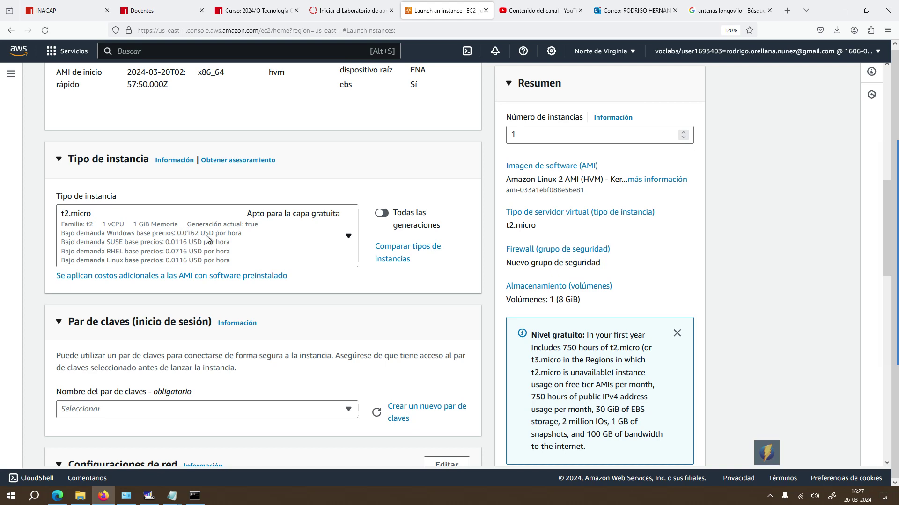
scroll(239, 241, down, 3)
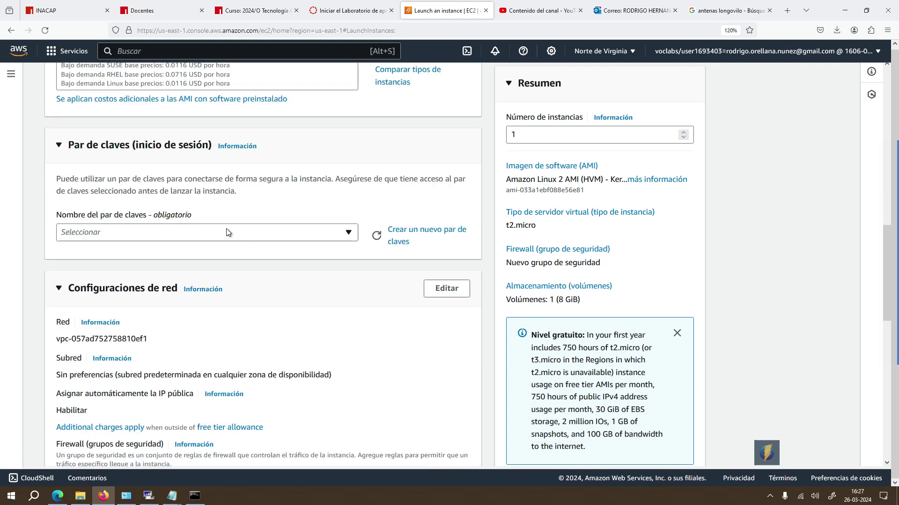
click(230, 232)
click(94, 290)
Step: Use an existing security group for the instance's firewall and assign the CLOUD group
scroll(165, 295, down, 2)
scroll(165, 296, down, 1)
click(247, 302)
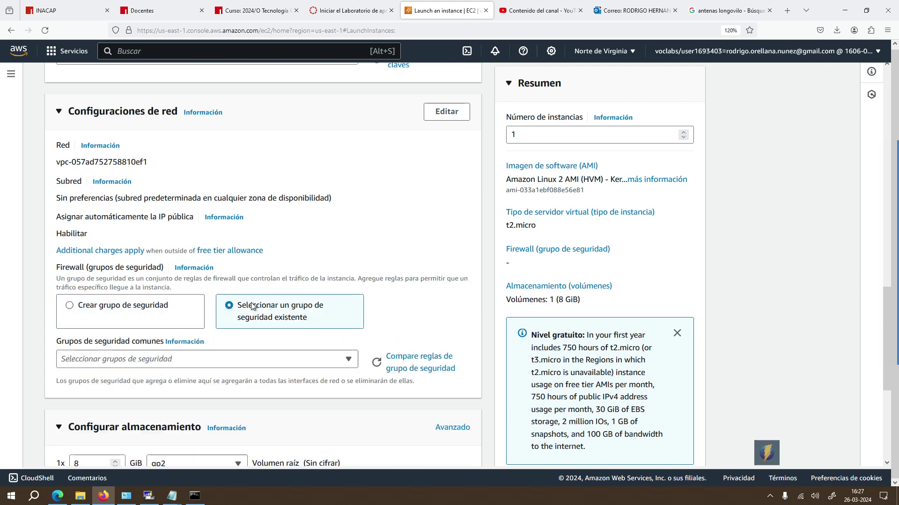
scroll(268, 307, down, 2)
click(165, 244)
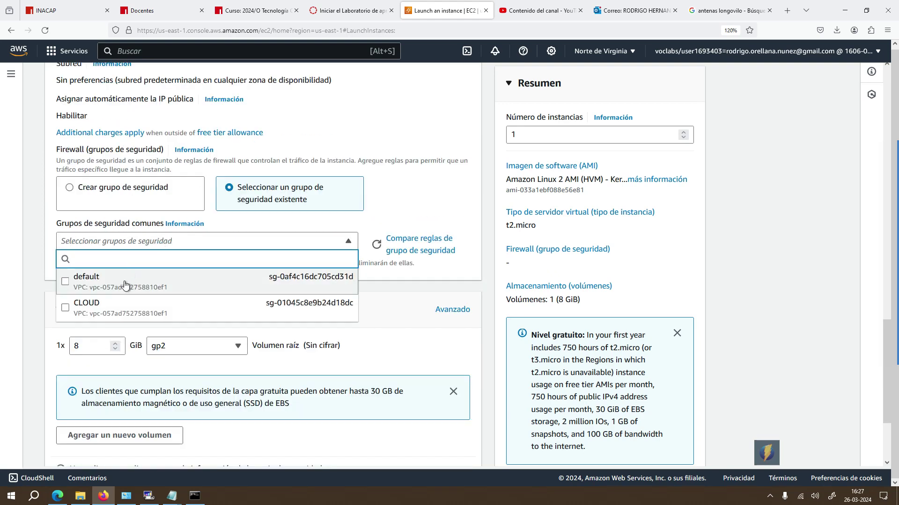
click(92, 312)
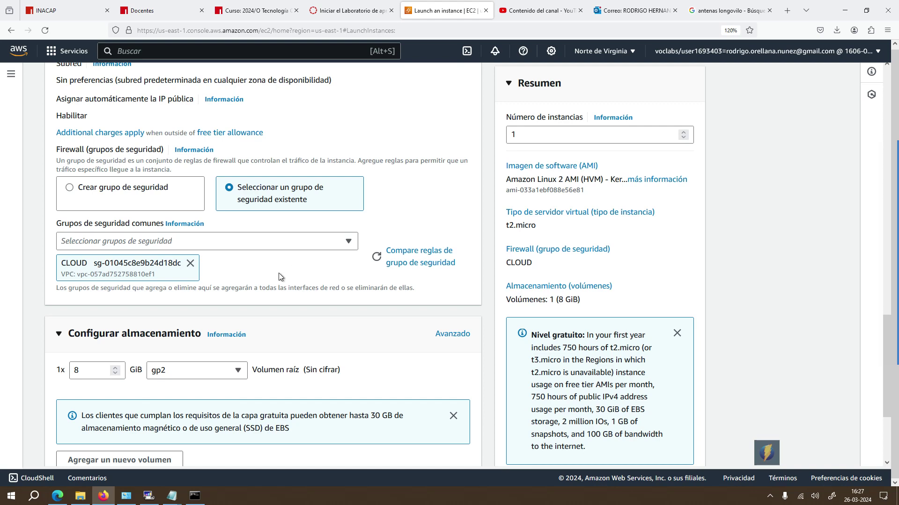
Step: Review the storage, instance type and key pair settings, and launch the SERVER-AWS1 instance
scroll(281, 276, down, 1)
scroll(278, 273, down, 1)
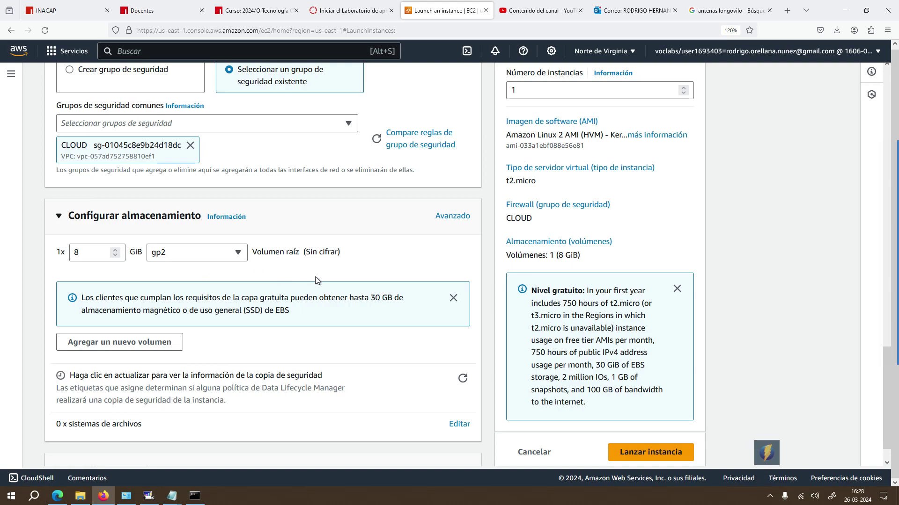
scroll(316, 277, down, 1)
scroll(316, 276, up, 15)
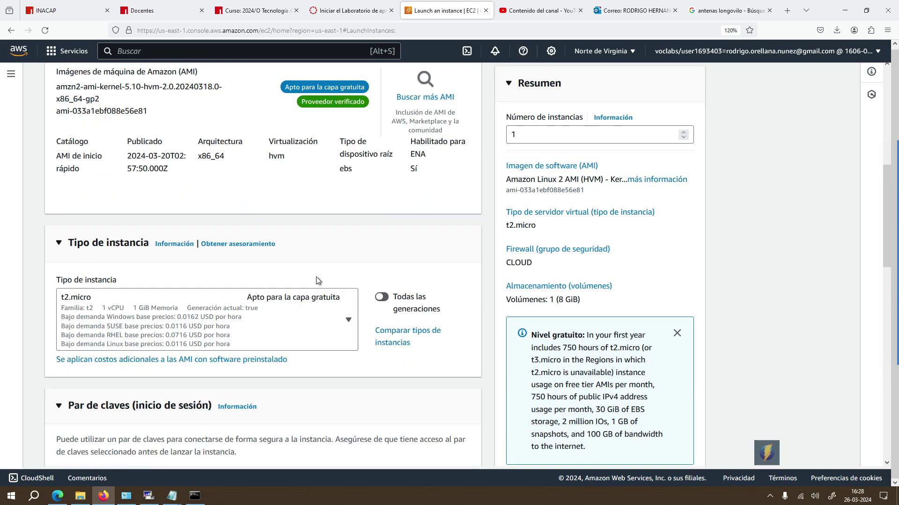
scroll(316, 277, down, 15)
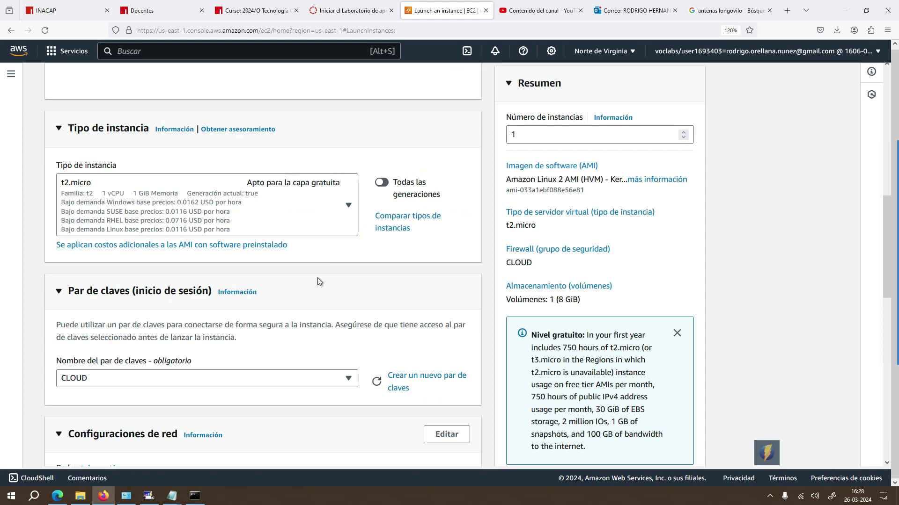
click(653, 424)
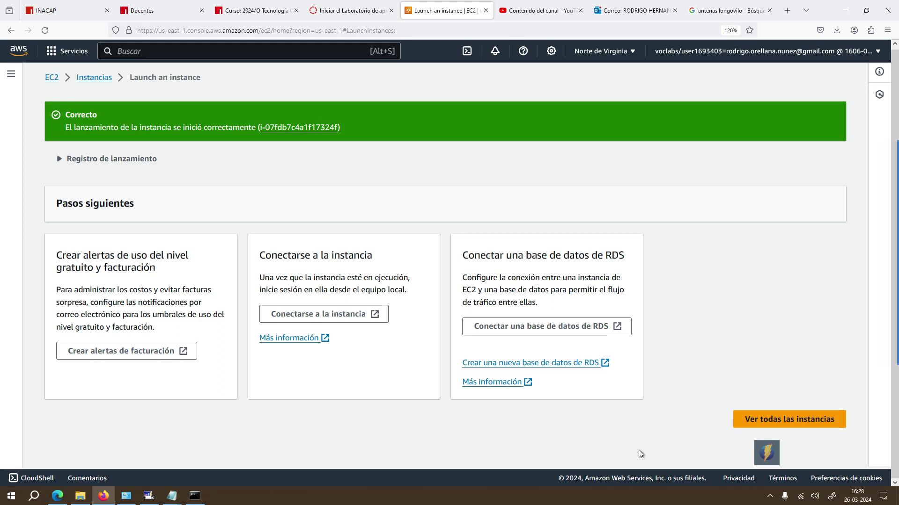
Step: Go to the list of all instances, refresh it, and leave only SERVER-UBUNTU1 selected
click(767, 417)
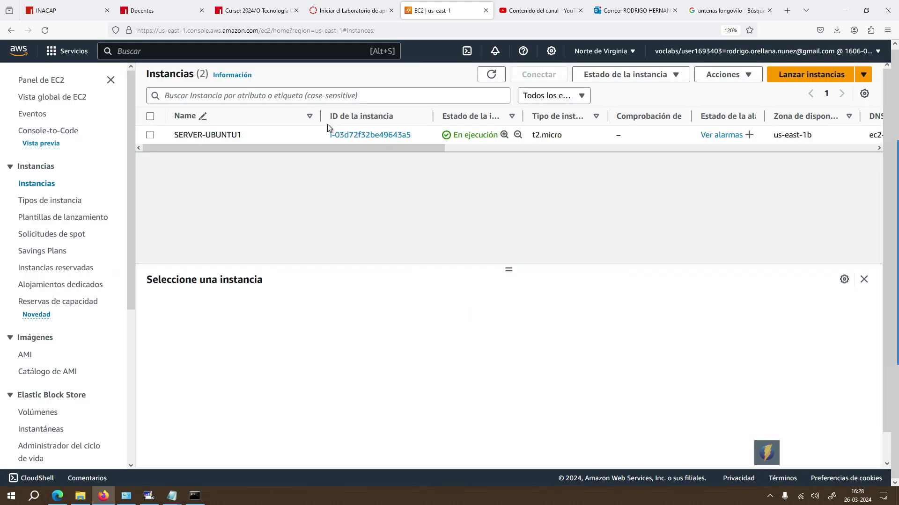
click(498, 73)
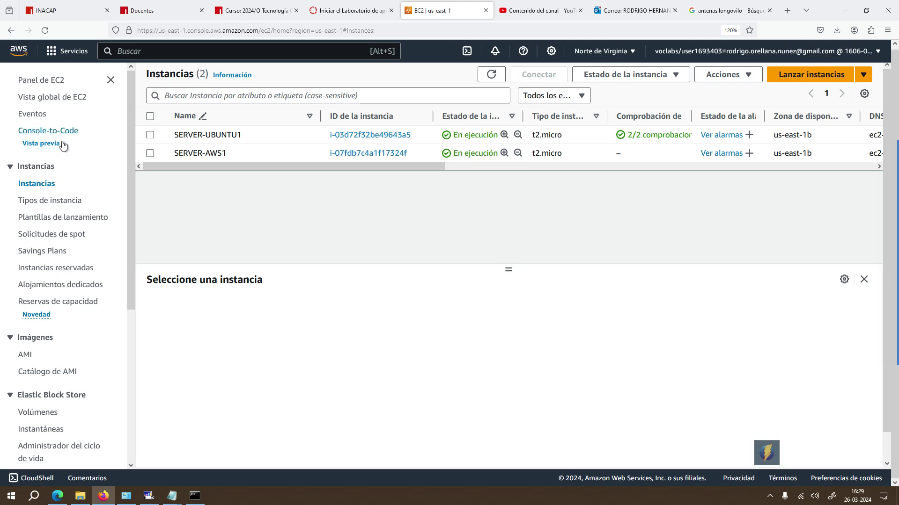
click(149, 116)
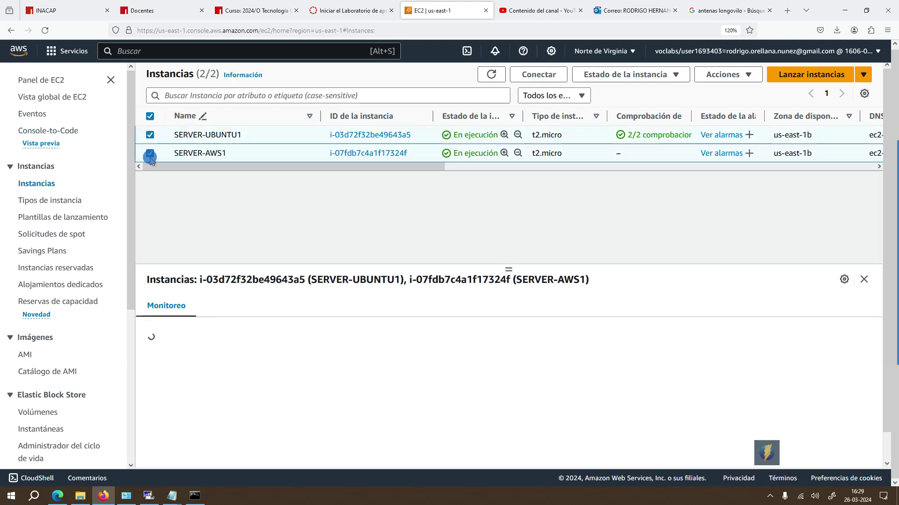
click(150, 154)
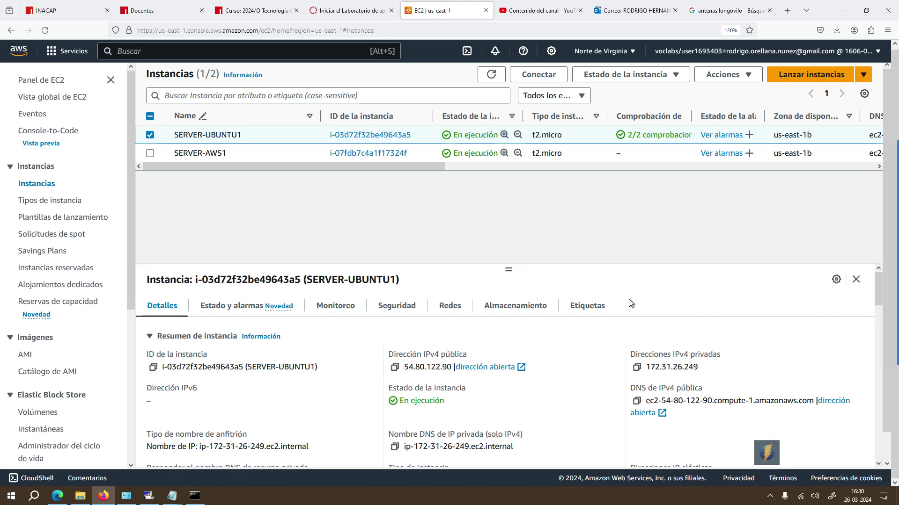
Step: Examine the details, monitoring charts and network information of SERVER-UBUNTU1
scroll(414, 344, down, 10)
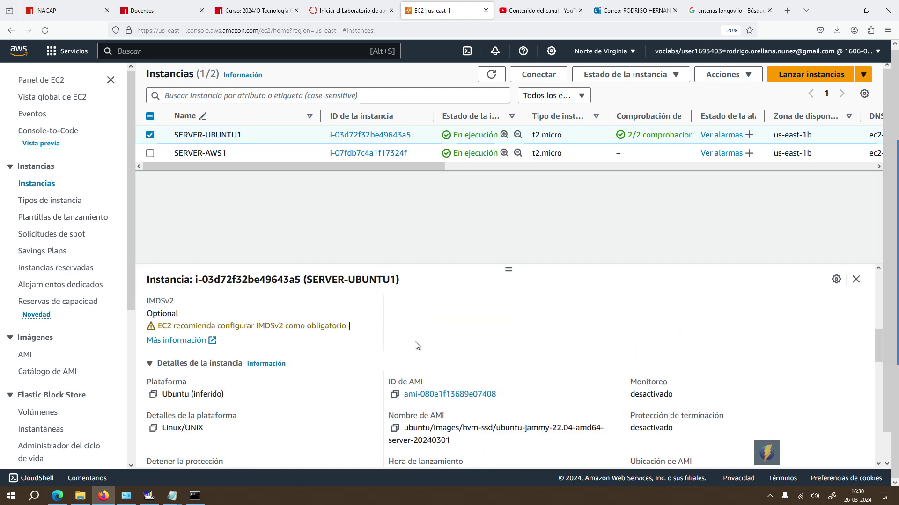
scroll(414, 344, up, 10)
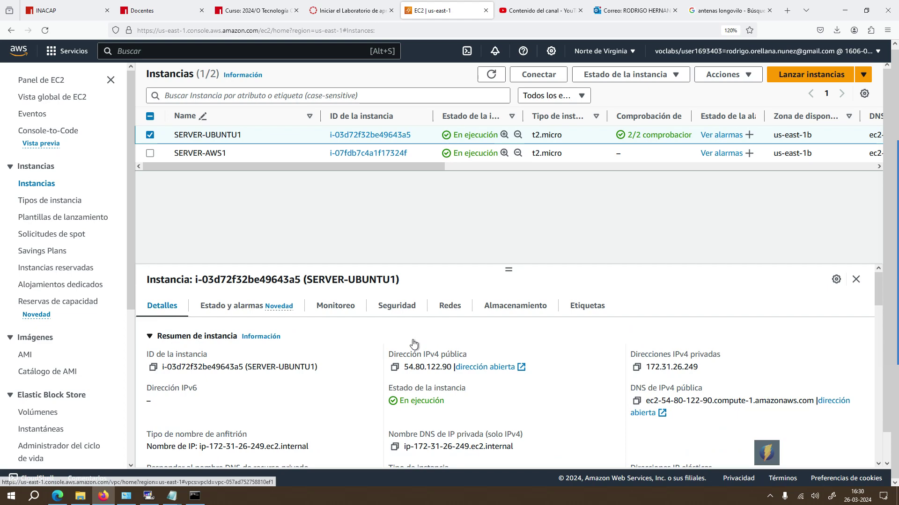
click(351, 305)
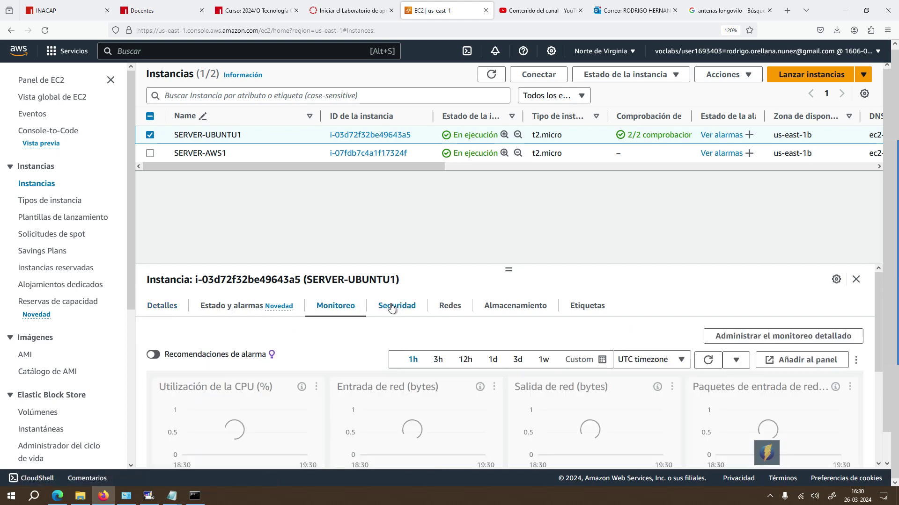
scroll(414, 311, down, 3)
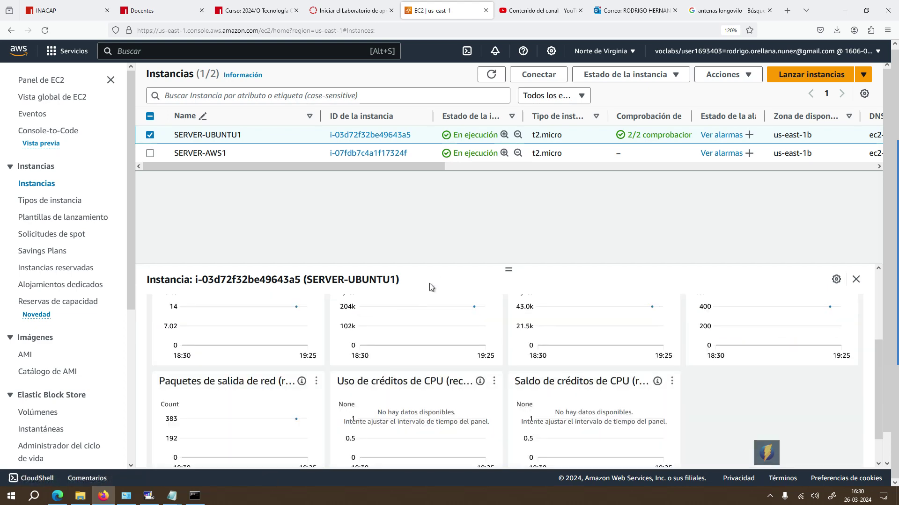
scroll(442, 291, up, 3)
click(461, 306)
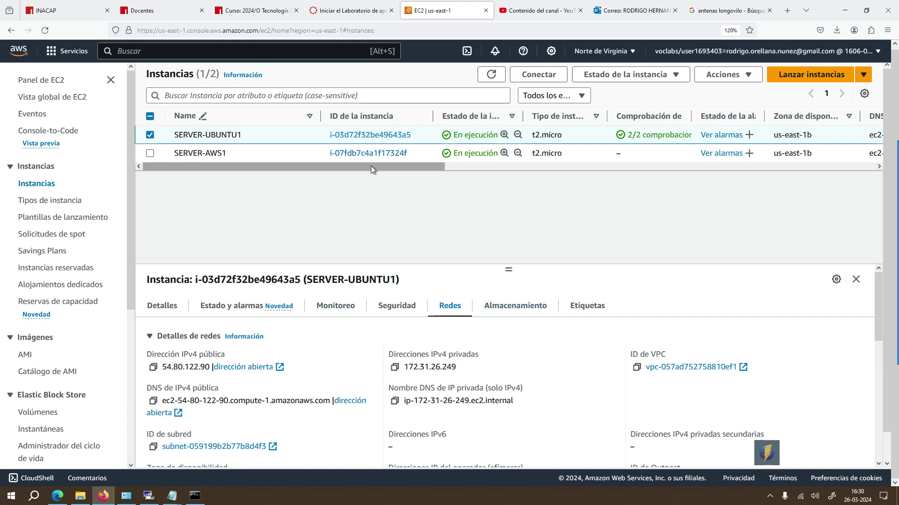
Step: Reselect SERVER-UBUNTU1 in the instance list and open its connection options
click(150, 135)
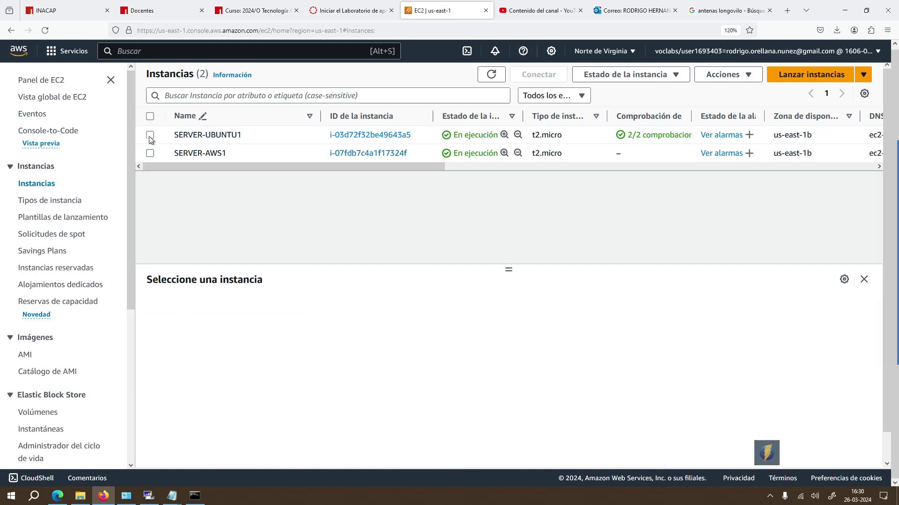
click(151, 136)
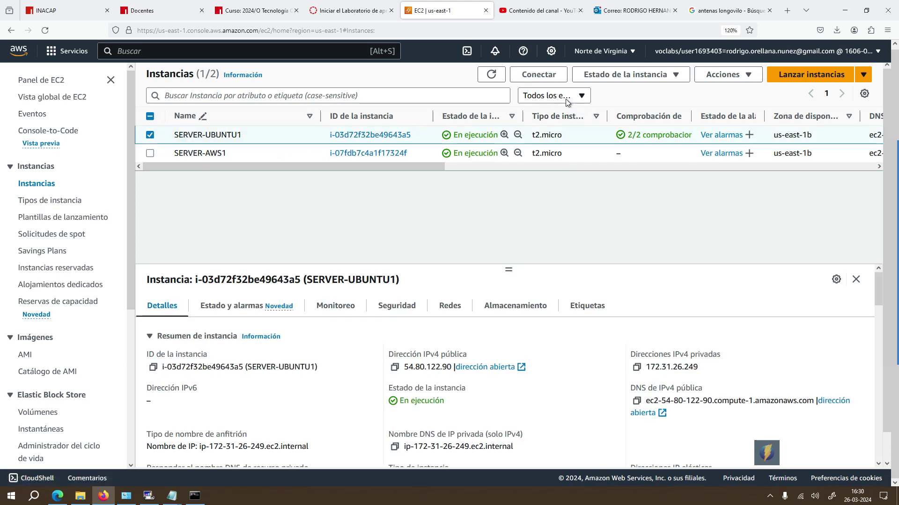
click(551, 77)
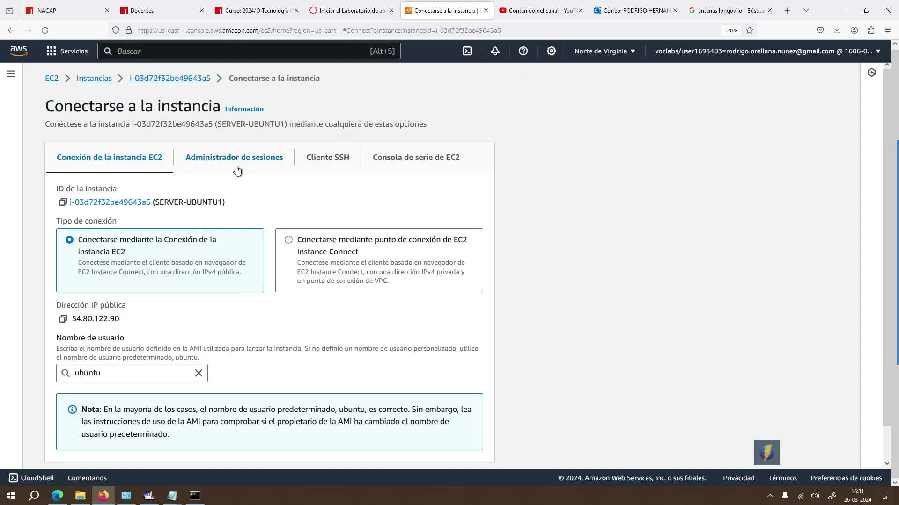
Step: Go back to the instance list, select SERVER-UBUNTU1 and reopen its connection options
scroll(557, 256, down, 1)
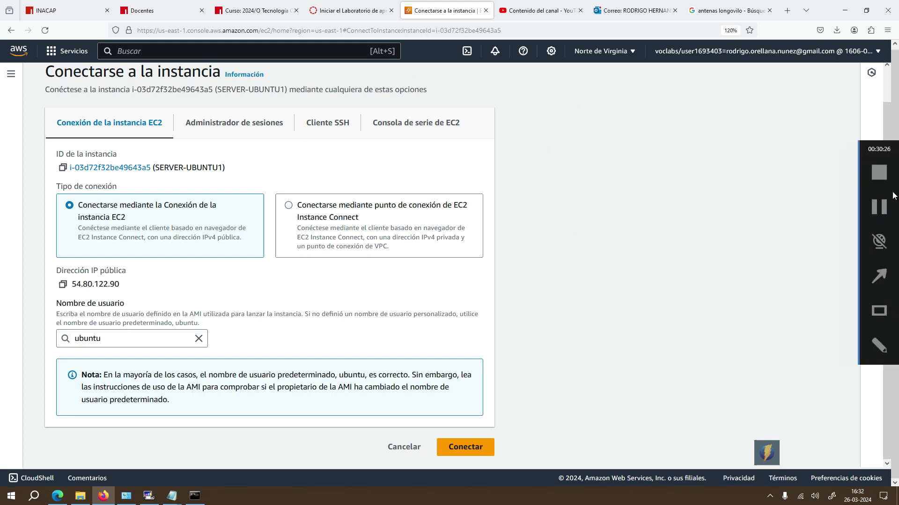
scroll(226, 187, up, 2)
click(92, 78)
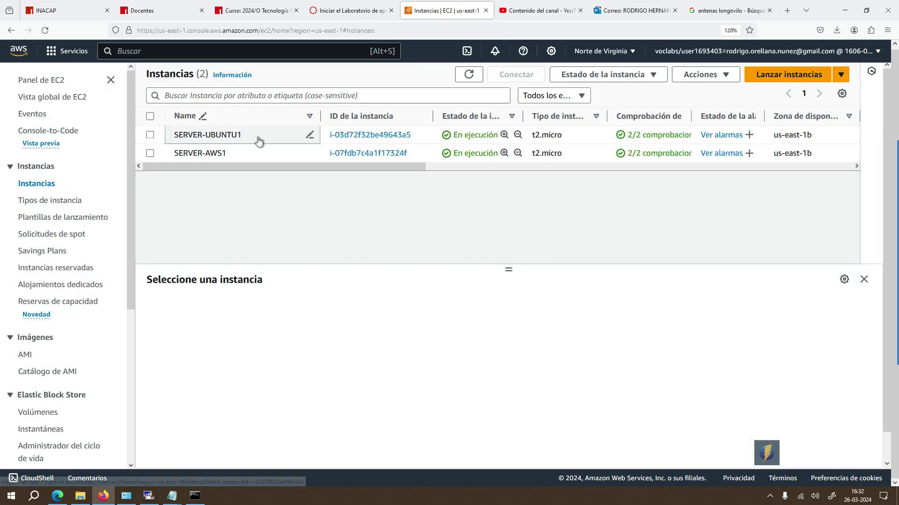
click(150, 136)
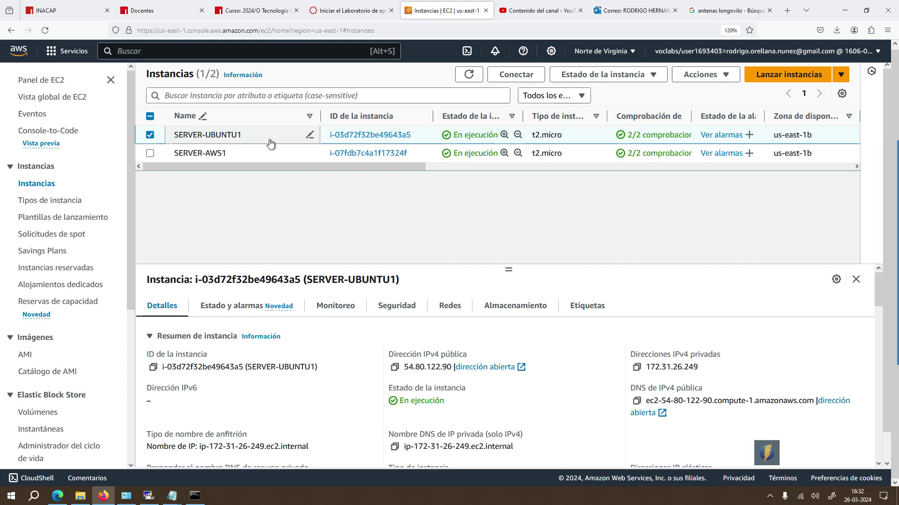
click(515, 75)
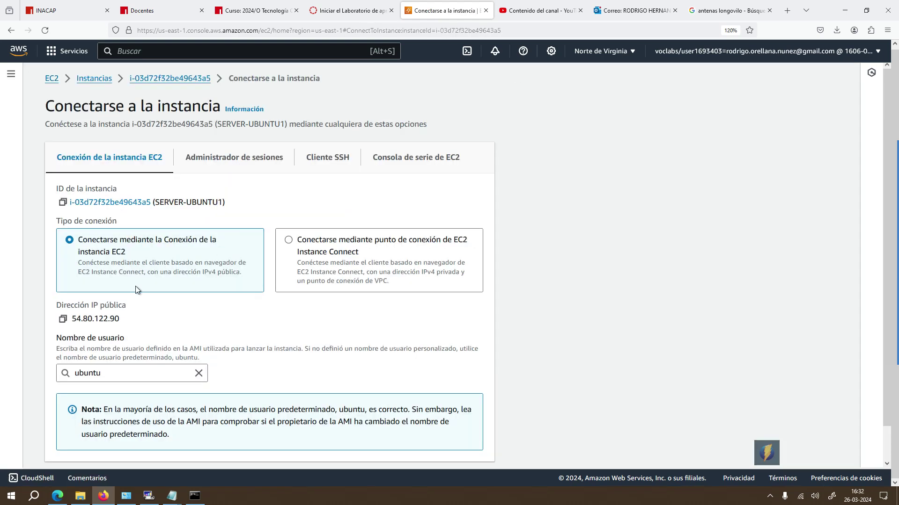
Step: Connect to SERVER-UBUNTU1 through EC2 Instance Connect as user ubuntu and dismiss the instance information under the terminal
scroll(92, 331, down, 1)
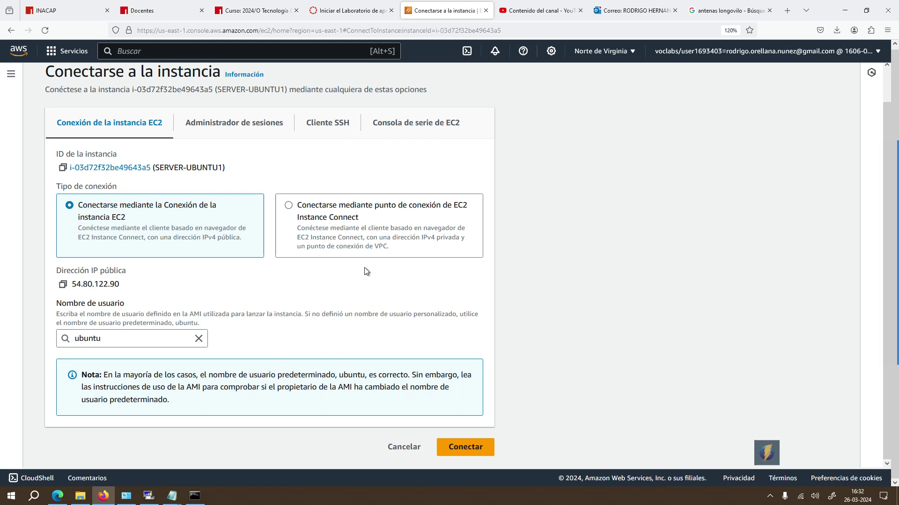
click(482, 453)
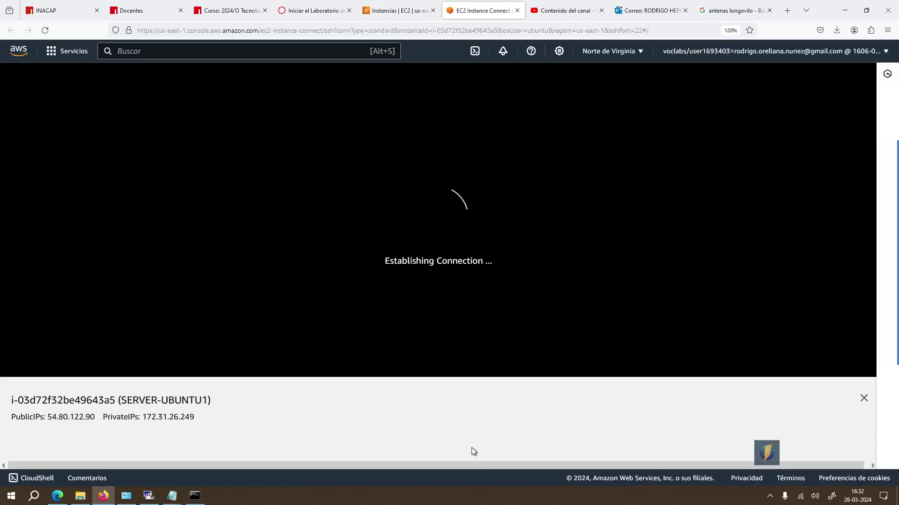
click(863, 398)
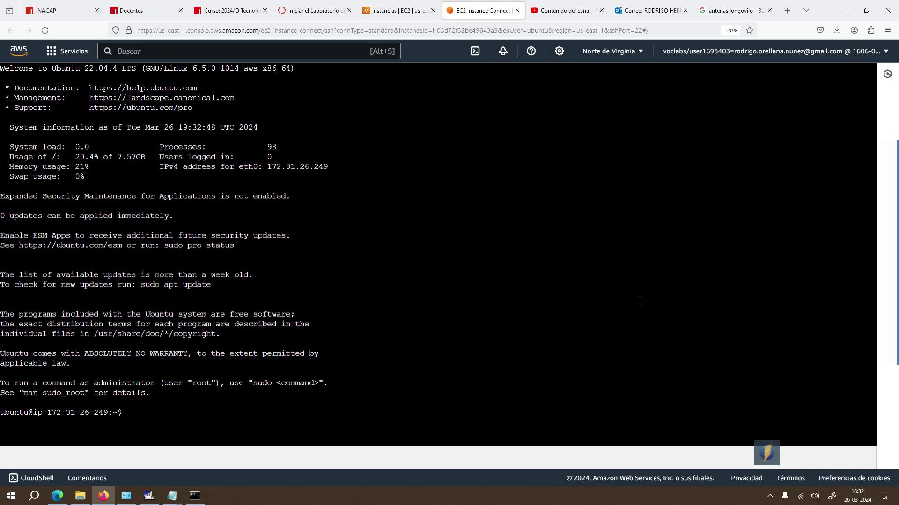
Step: Enlarge the browser page zoom to 150% and return focus to the terminal prompt
click(887, 30)
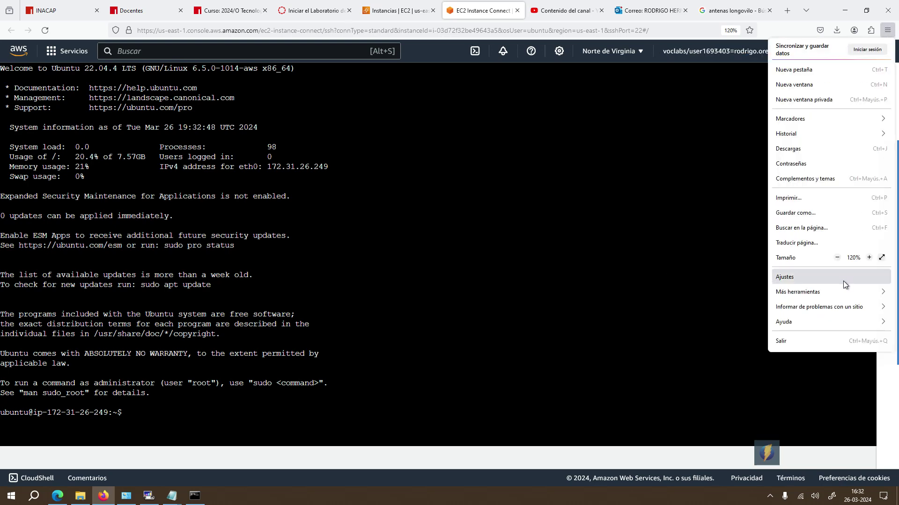
click(869, 257)
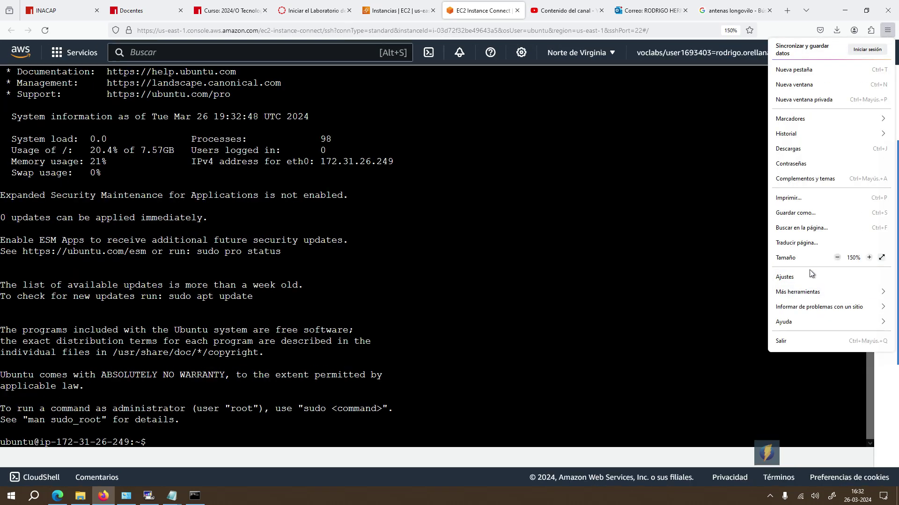
click(869, 257)
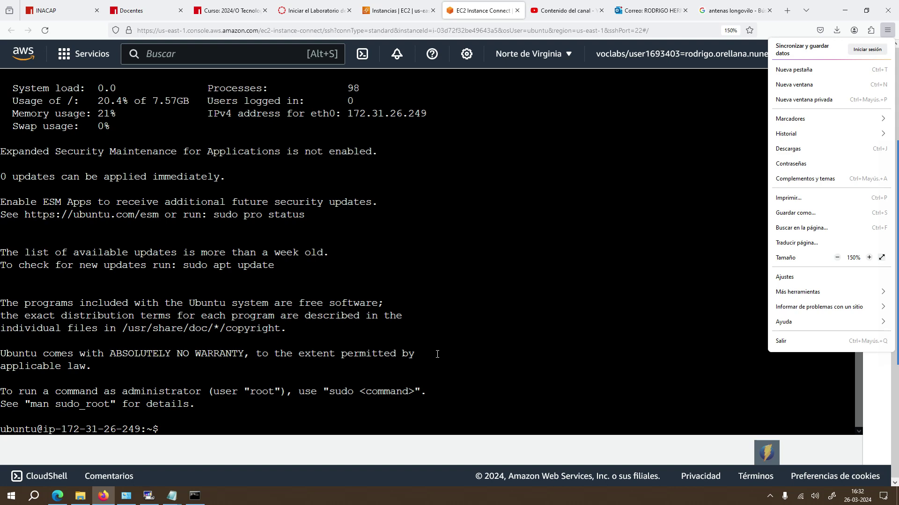
click(485, 414)
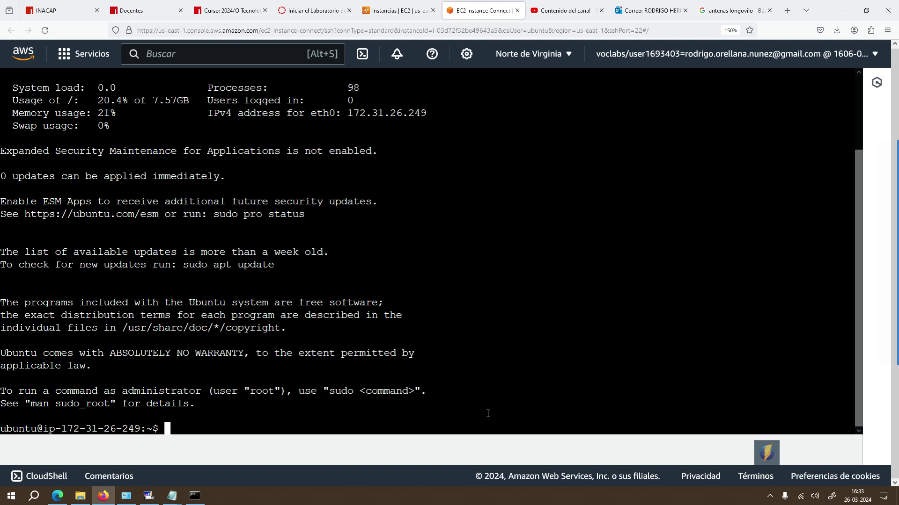
Step: Switch the Ubuntu terminal session to the root user with sudo su and clear the screen
double_click(253, 391)
click(277, 392)
text(sudo su)
key(Return)
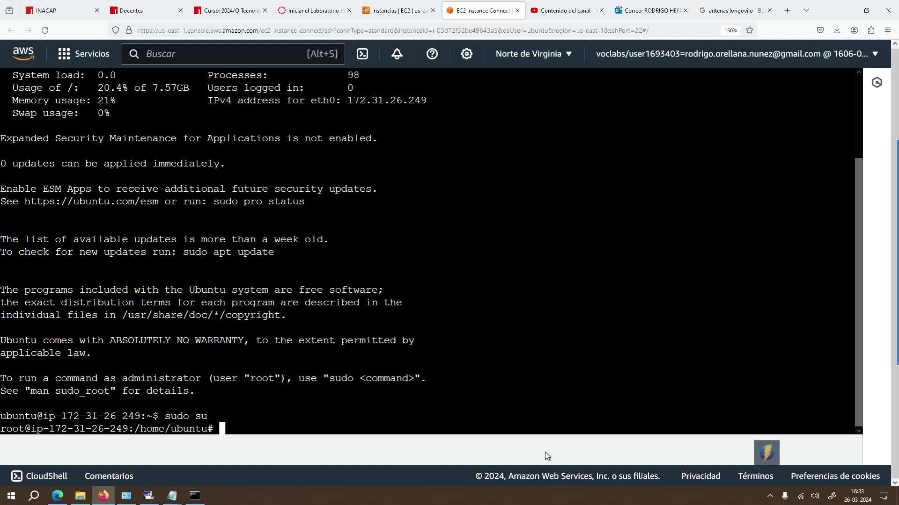
drag(224, 432, 0, 436)
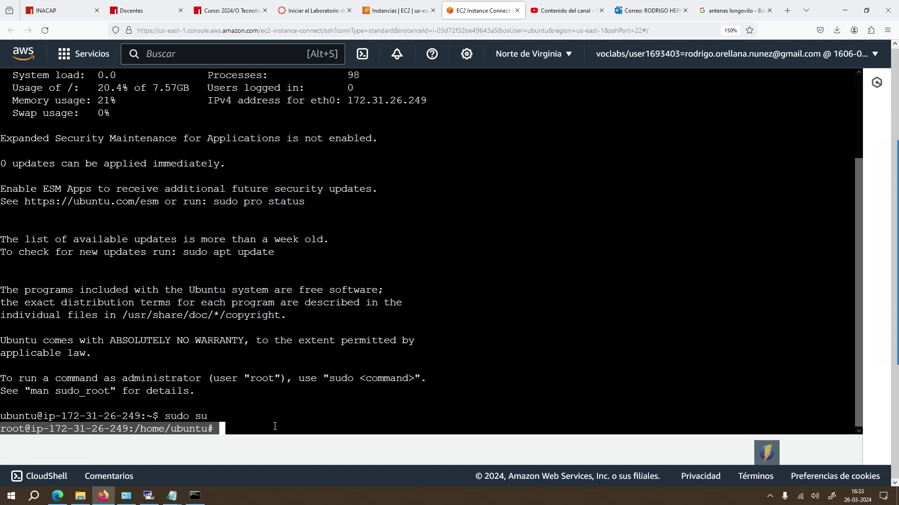
text(clear)
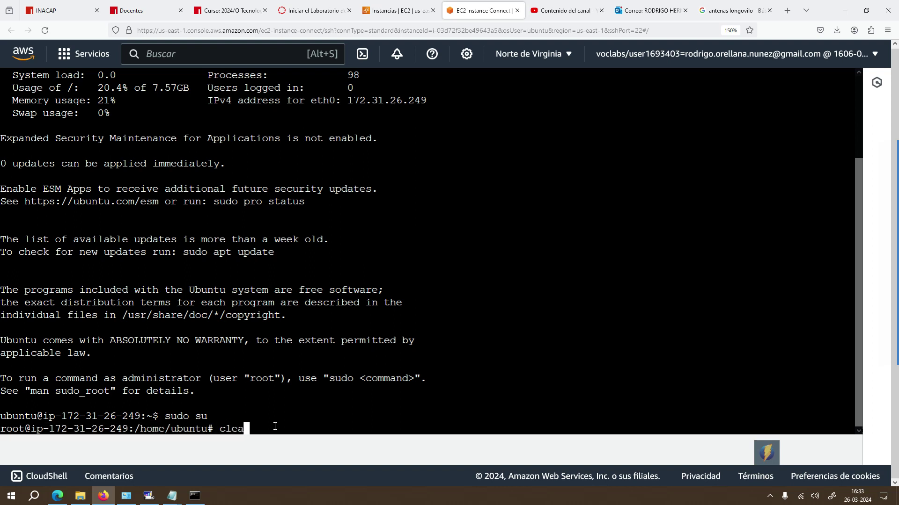
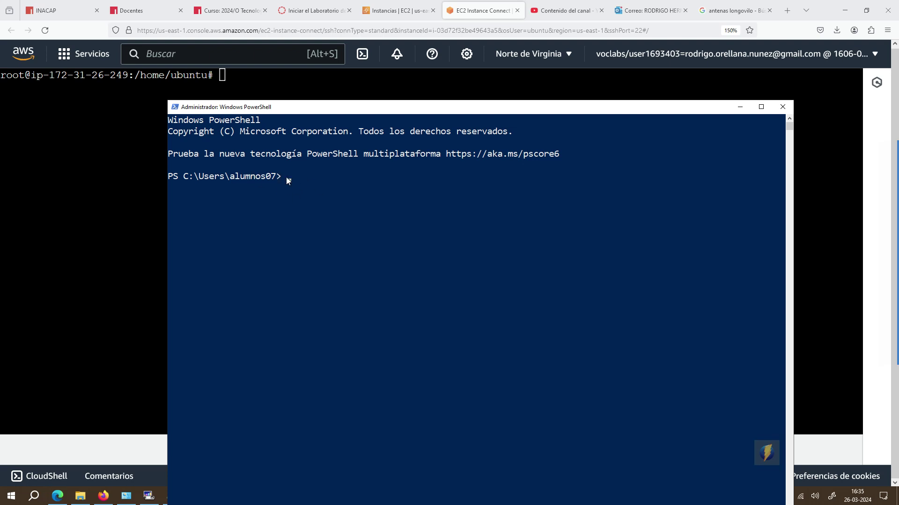
Step: In Windows PowerShell, change to the root of the C: drive and list its contents with dir
text(cd /)
key(Return)
text(ls)
key(BackSpace)
key(BackSpace)
text(dir)
key(Return)
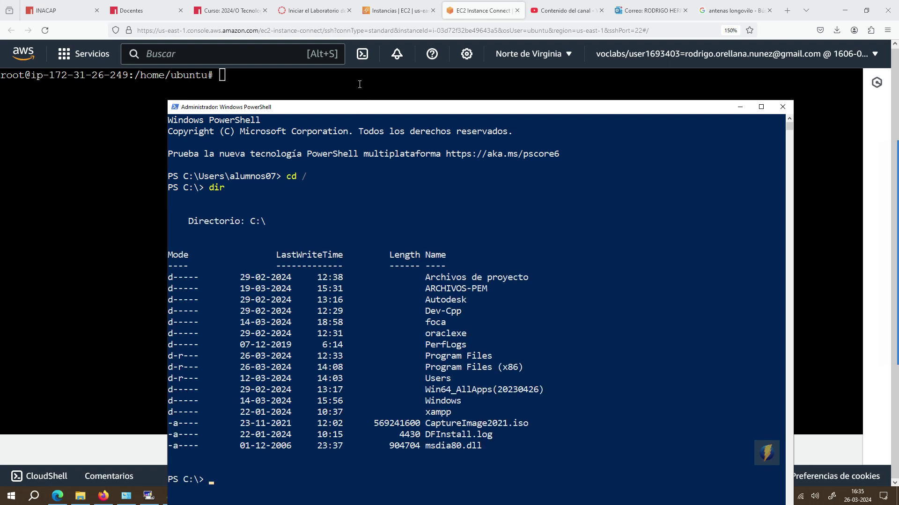
drag(281, 107, 264, 75)
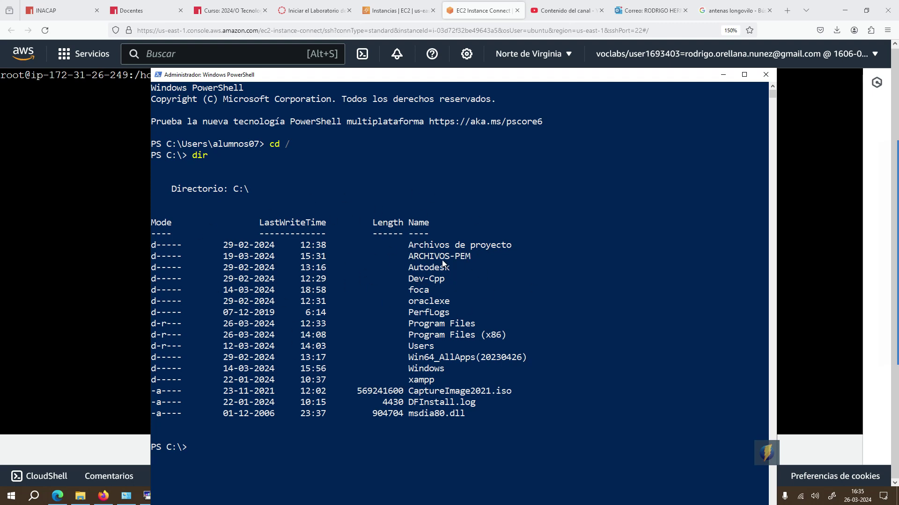
Step: Switch to File Explorer and open the Windows (C:) drive to view its contents
click(80, 497)
click(206, 240)
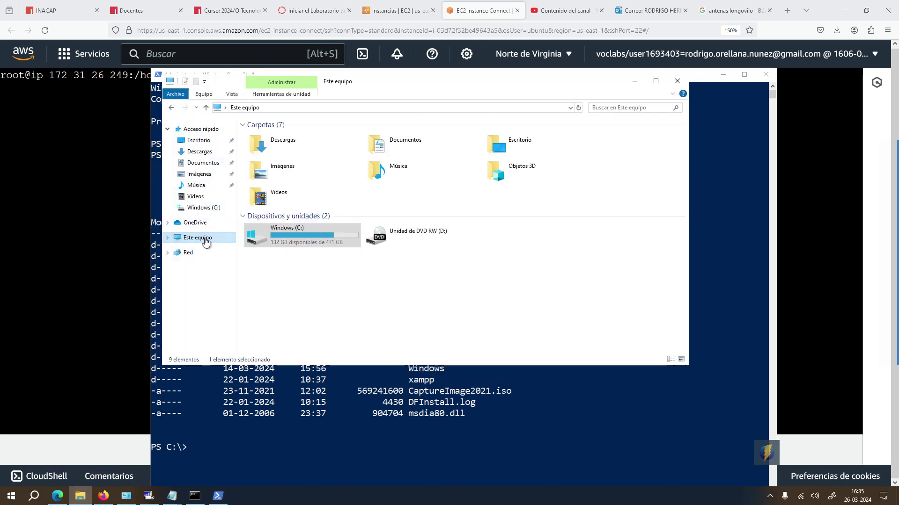
double_click(299, 239)
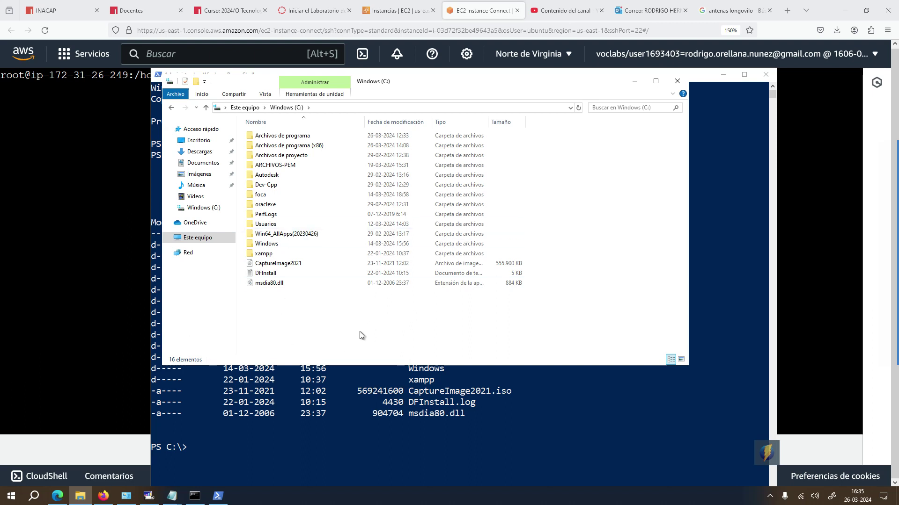
Step: Copy CLOUD.pem from the Descargas folder into the root of the Windows (C:) drive
click(201, 154)
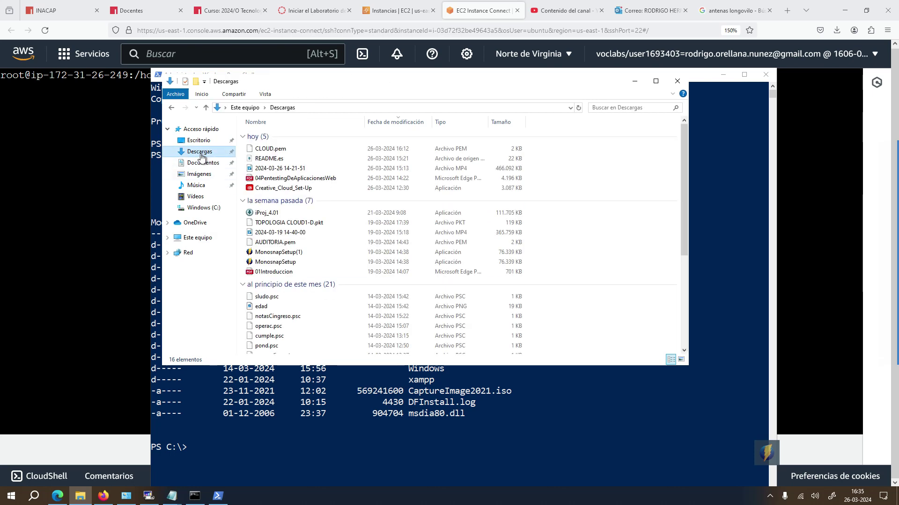
click(281, 150)
right_click(281, 150)
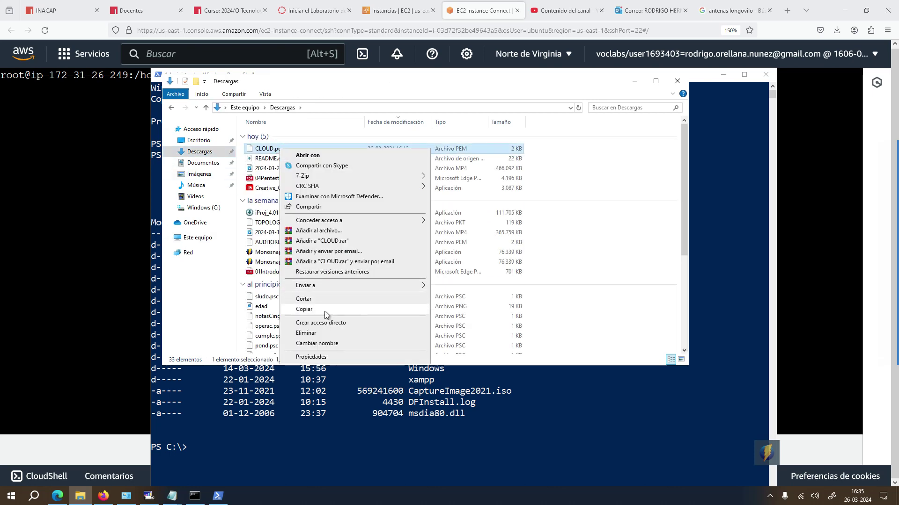
click(304, 310)
scroll(422, 267, down, 5)
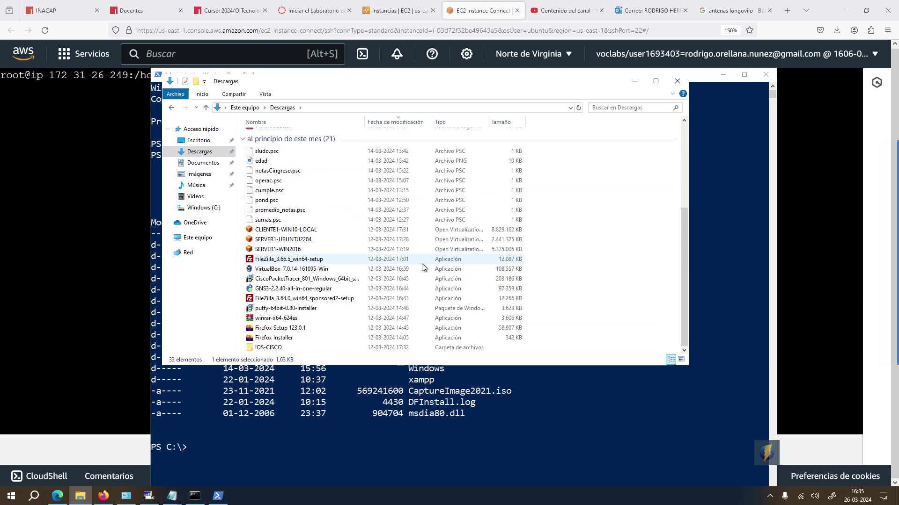
scroll(417, 263, up, 5)
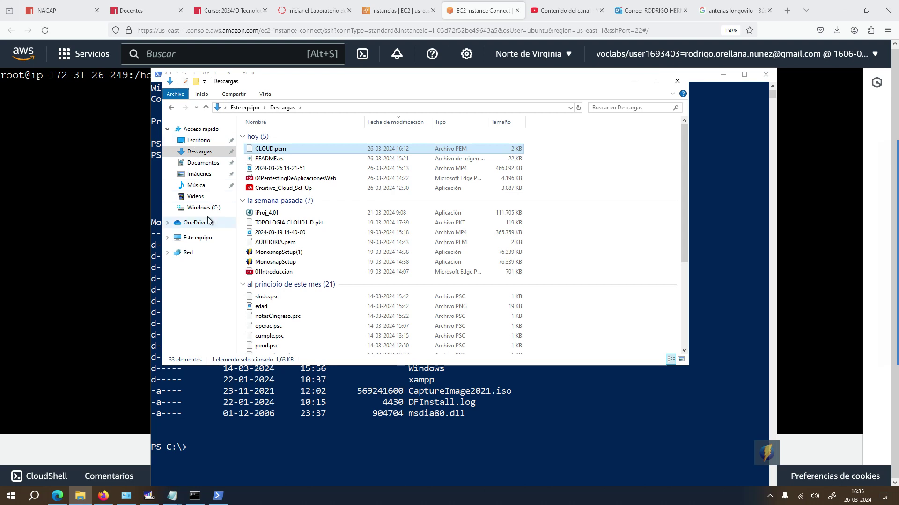
click(205, 244)
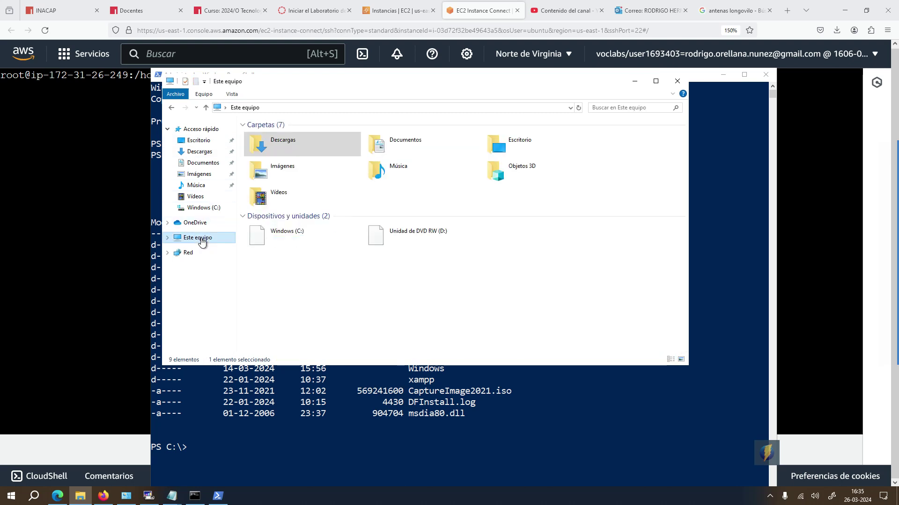
double_click(313, 239)
right_click(350, 322)
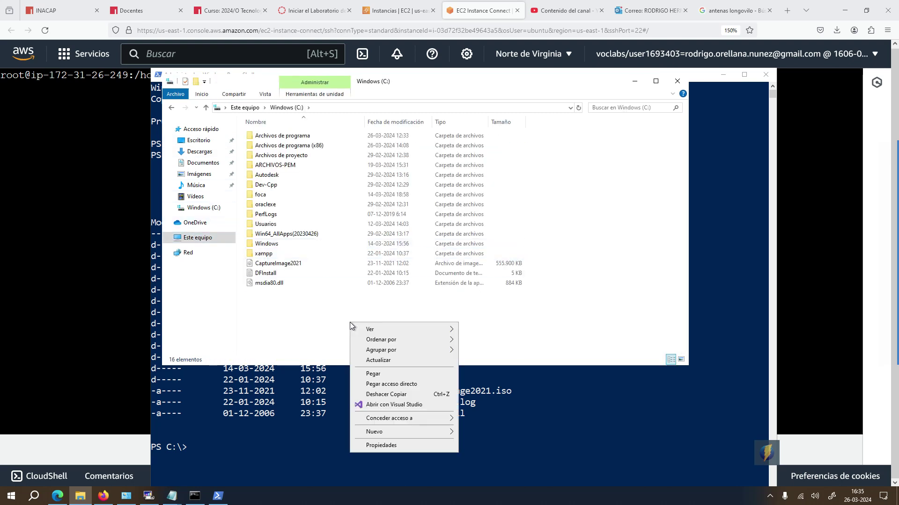
click(381, 374)
click(323, 319)
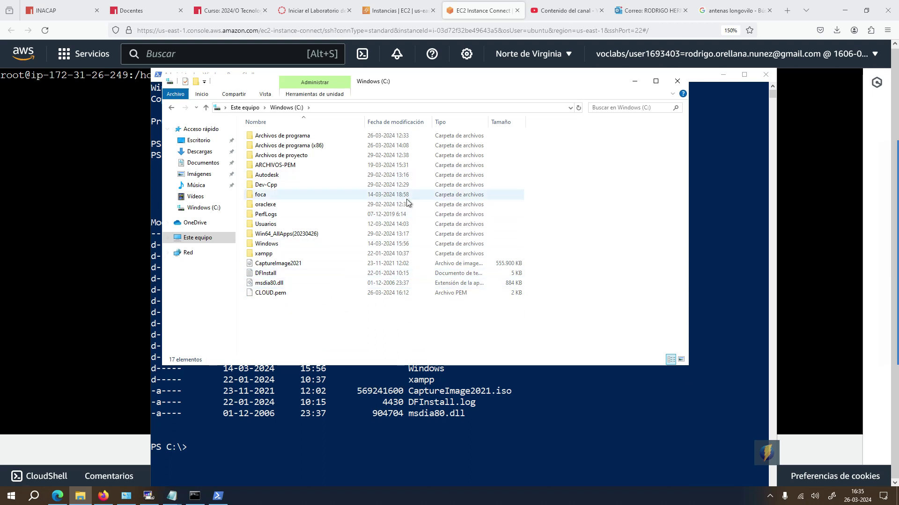
Step: Examine the general properties of CLOUD.pem on the C: drive and close them
click(281, 295)
right_click(281, 295)
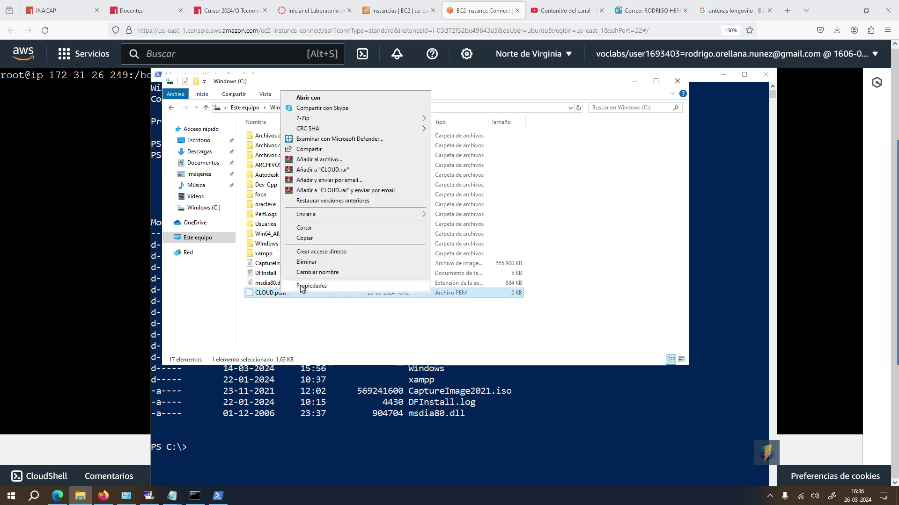
click(301, 287)
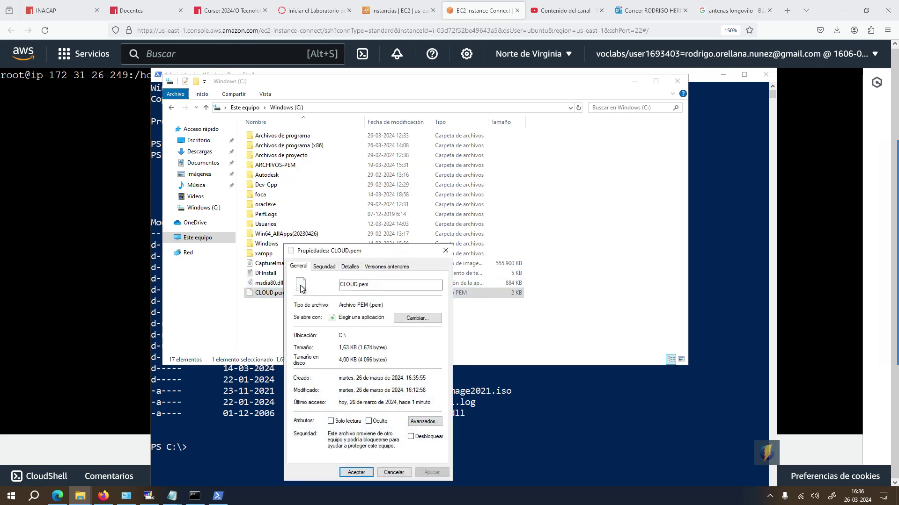
drag(337, 251, 301, 175)
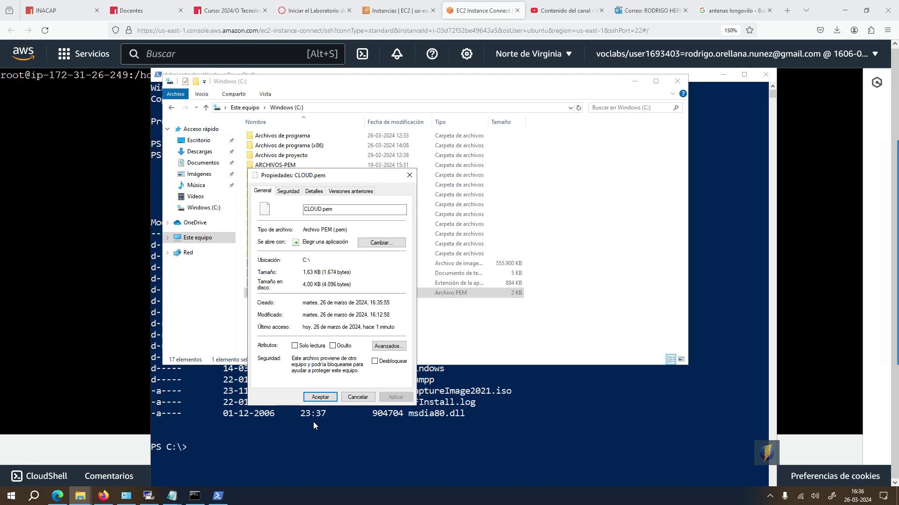
click(320, 398)
Step: Return to PowerShell, list the C: drive root again with dir and highlight the CLOUD.pem entry
click(585, 401)
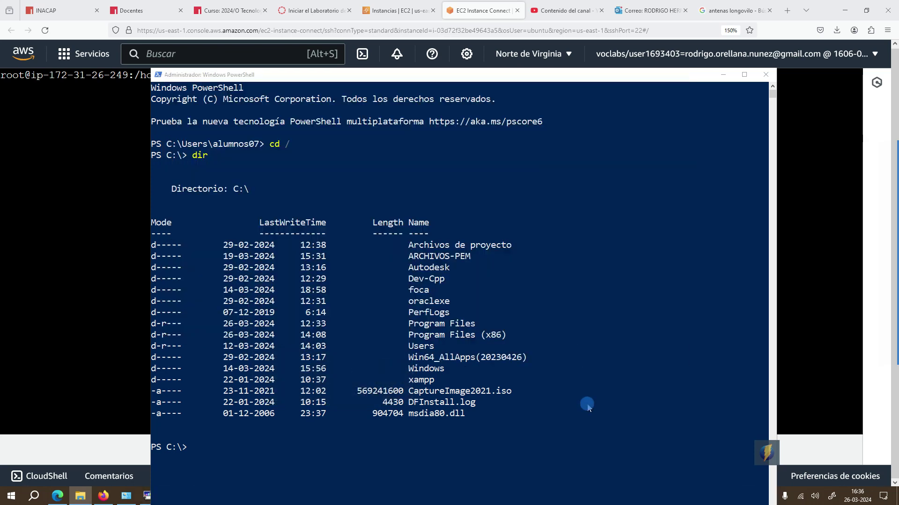
drag(474, 75, 507, 32)
click(428, 383)
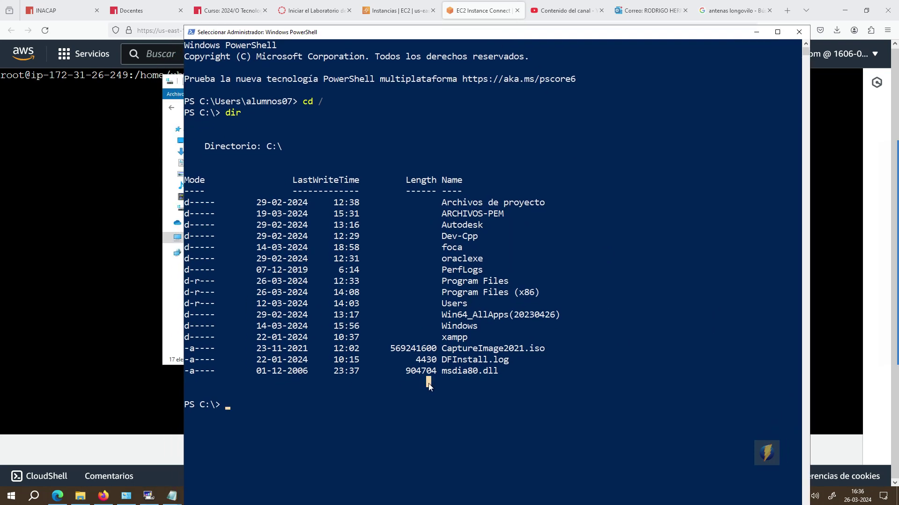
text(diur)
key(BackSpace)
key(BackSpace)
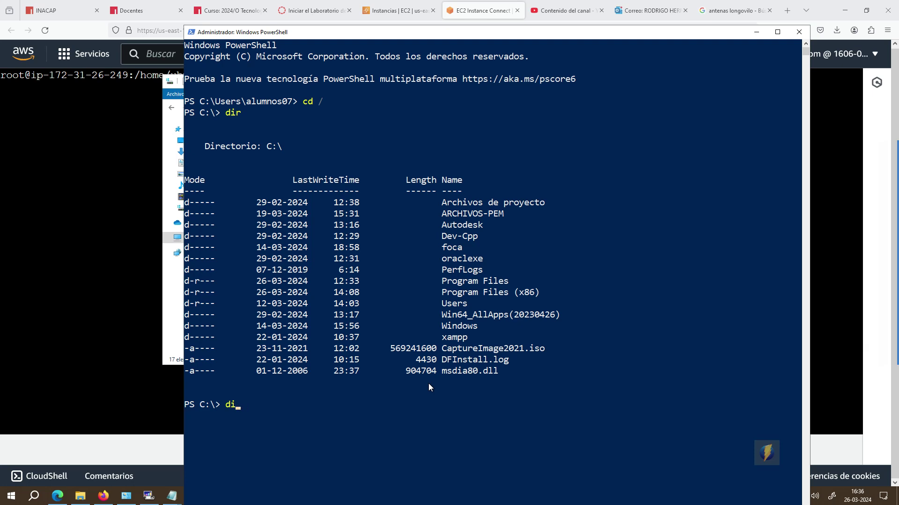
text(r)
key(Return)
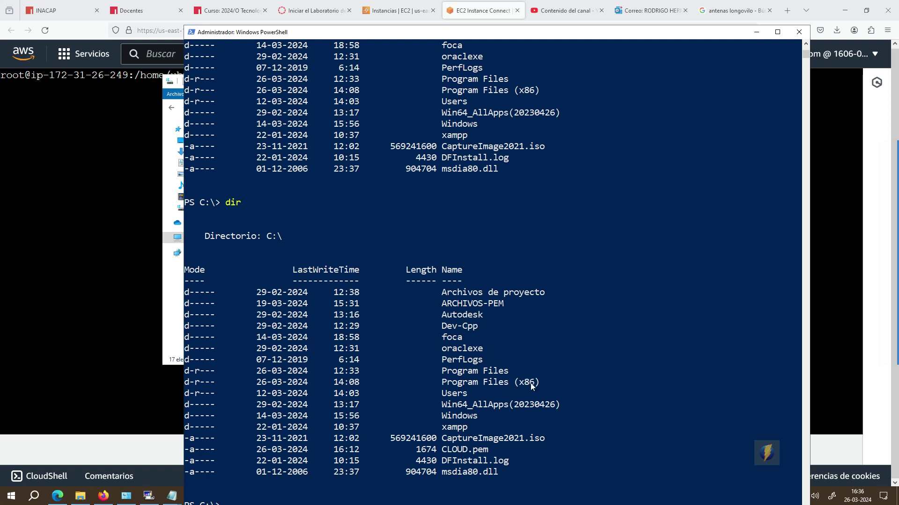
scroll(531, 385, down, 1)
drag(502, 416, 148, 424)
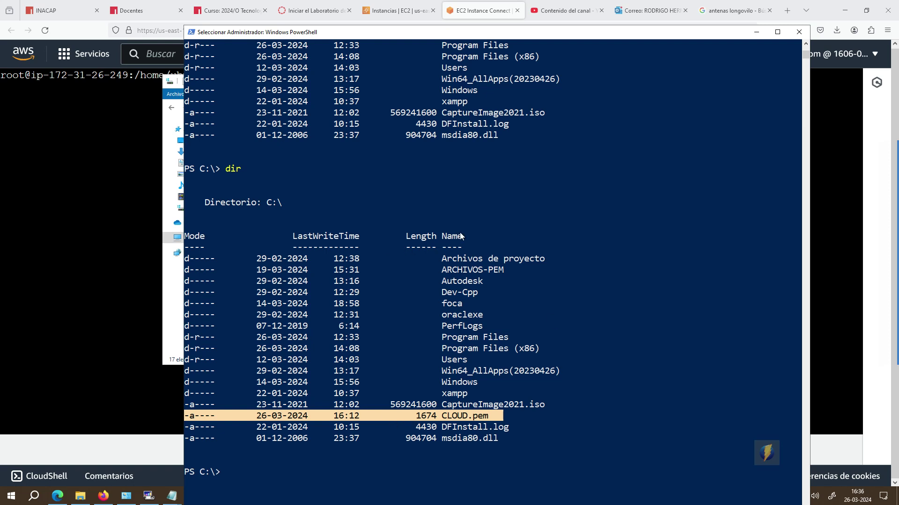
drag(278, 32, 278, 27)
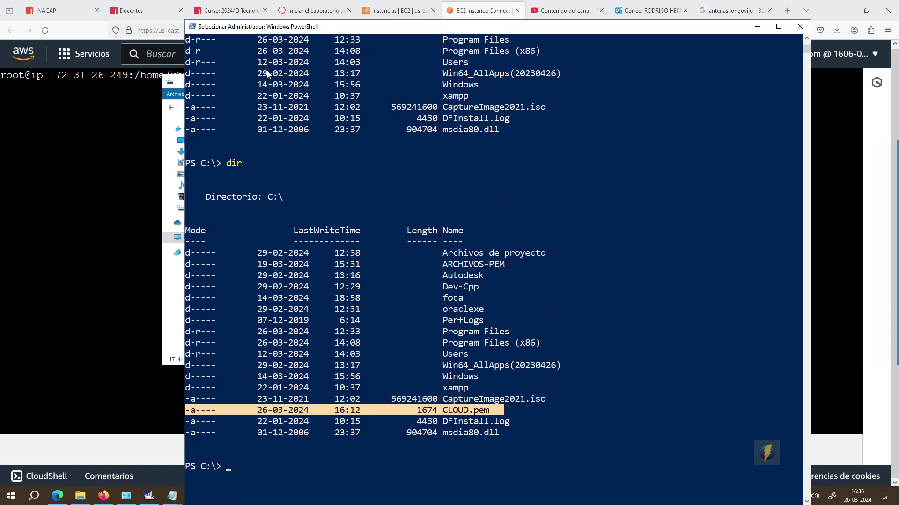
Step: Switch to the EC2 instances list in the browser and open the connection page for SERVER-UBUNTU1
key(alt+Tab)
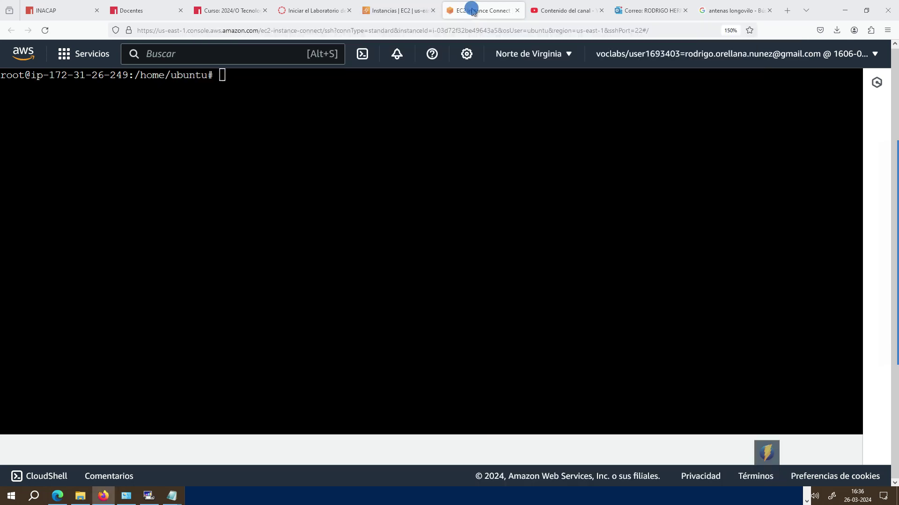
click(408, 10)
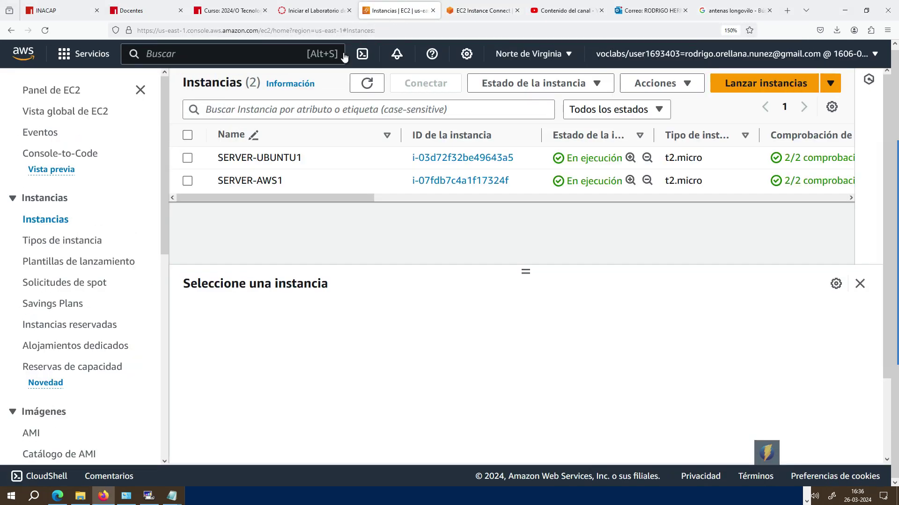
click(187, 159)
click(426, 84)
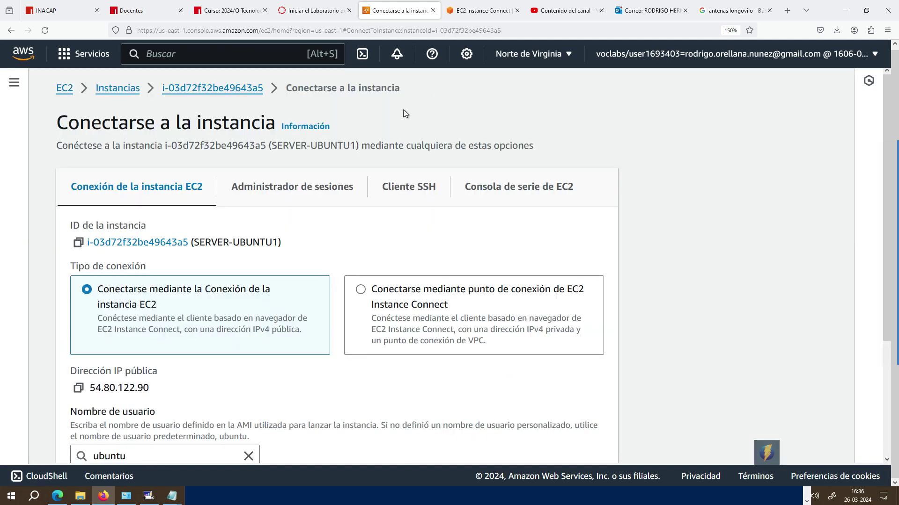
Step: Show the SSH client instructions for SERVER-UBUNTU1 and copy the example ssh command
scroll(239, 248, down, 3)
scroll(242, 250, up, 3)
click(387, 187)
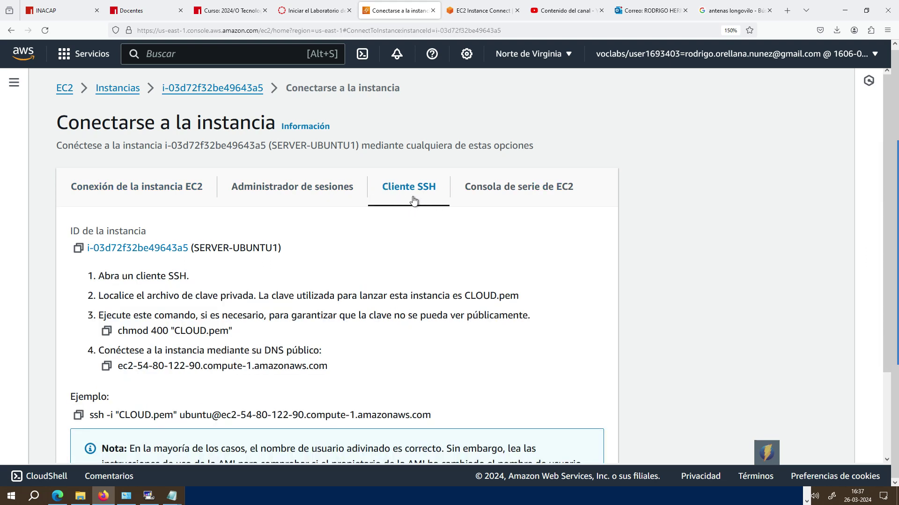
scroll(414, 200, down, 2)
scroll(414, 201, down, 1)
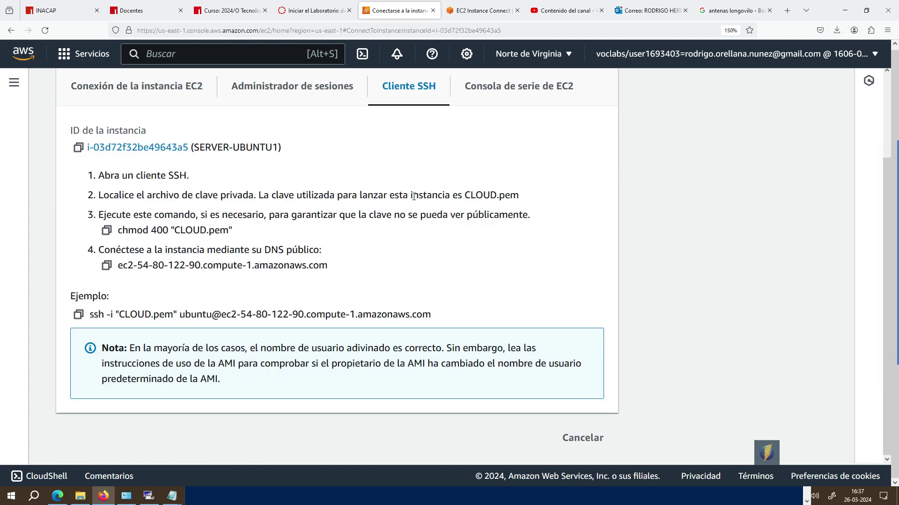
click(78, 315)
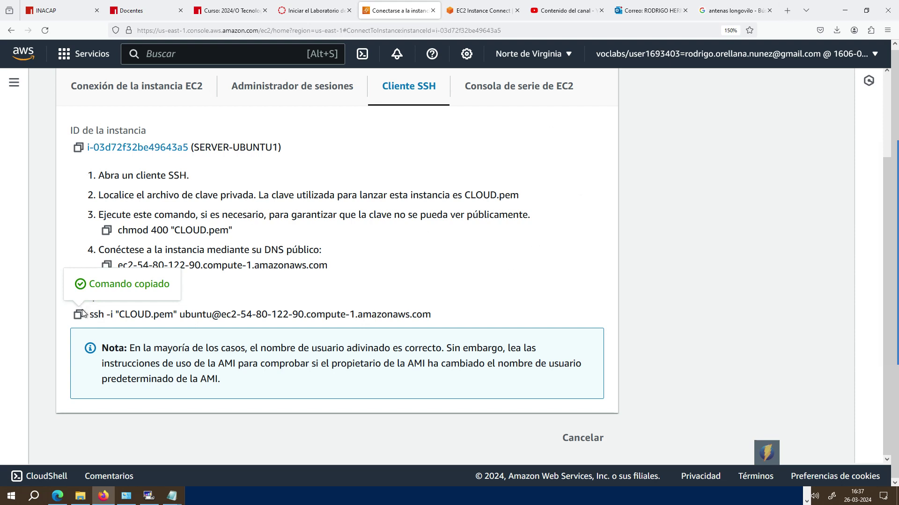
key(alt+Tab)
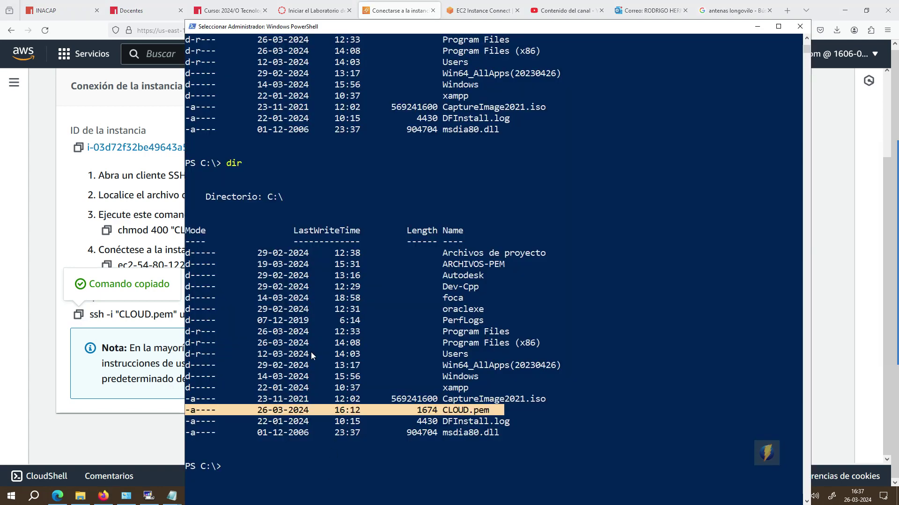
drag(328, 21, 350, 28)
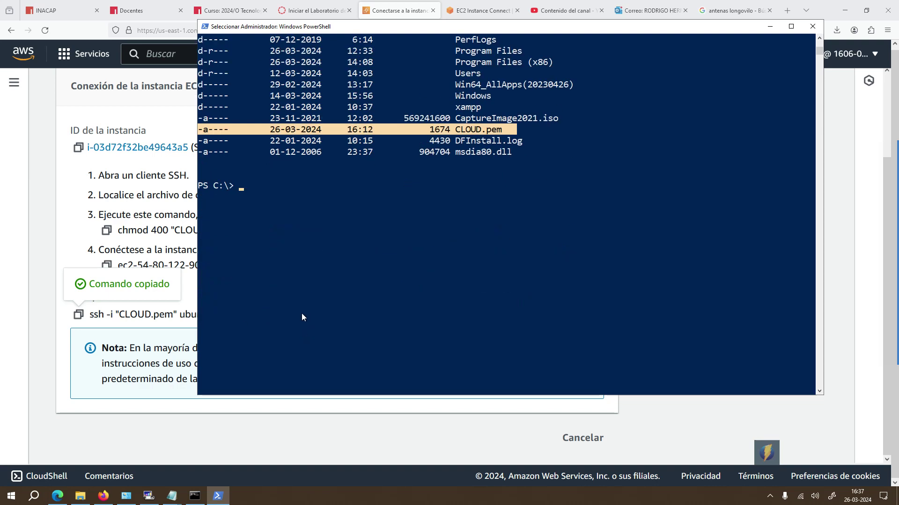
right_click(288, 181)
right_click(287, 190)
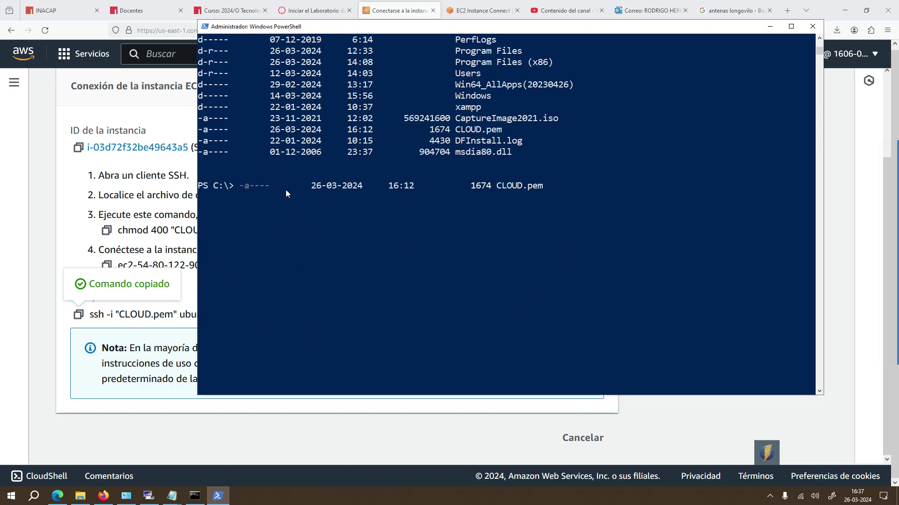
click(438, 194)
drag(480, 188, 487, 189)
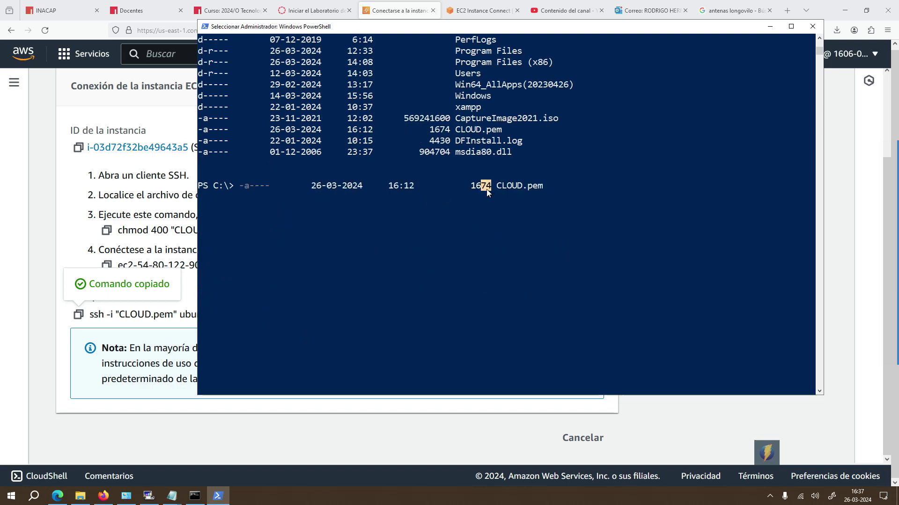
right_click(448, 201)
drag(273, 237, 295, 247)
right_click(364, 215)
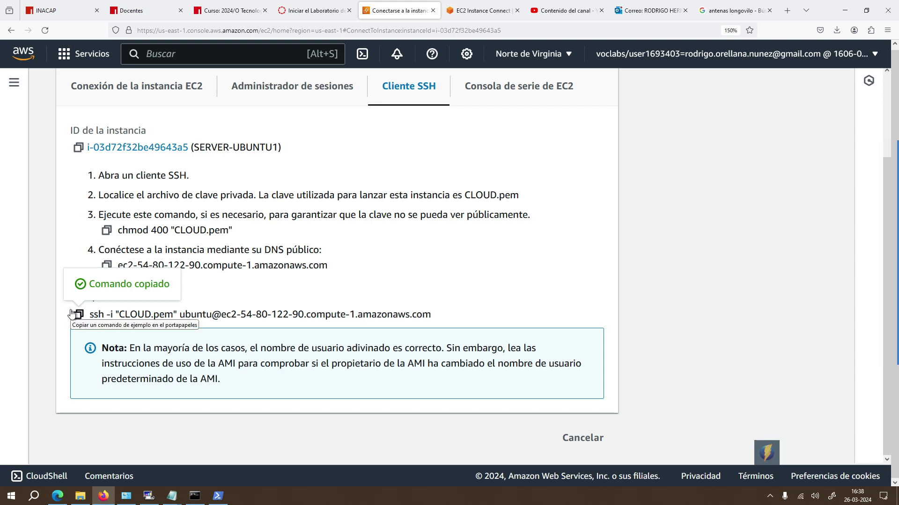
mouse_move(898, 117)
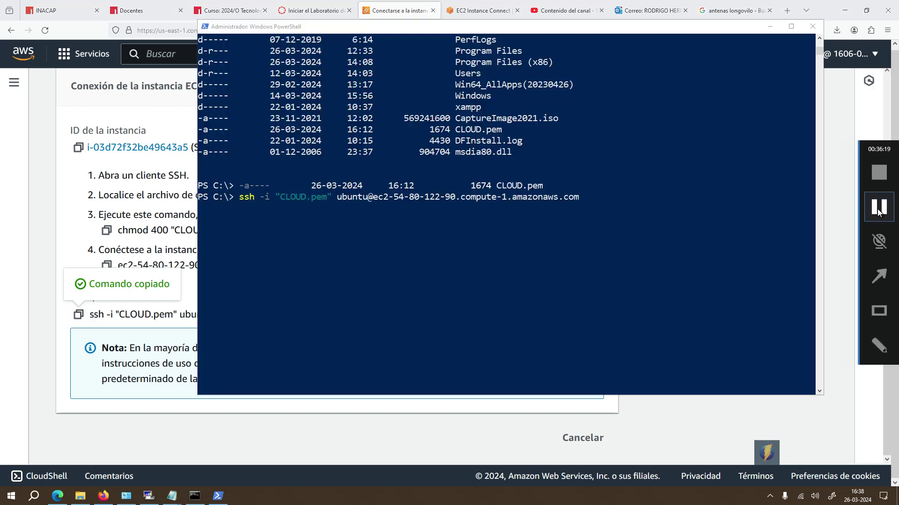
key(alt+Tab)
click(624, 193)
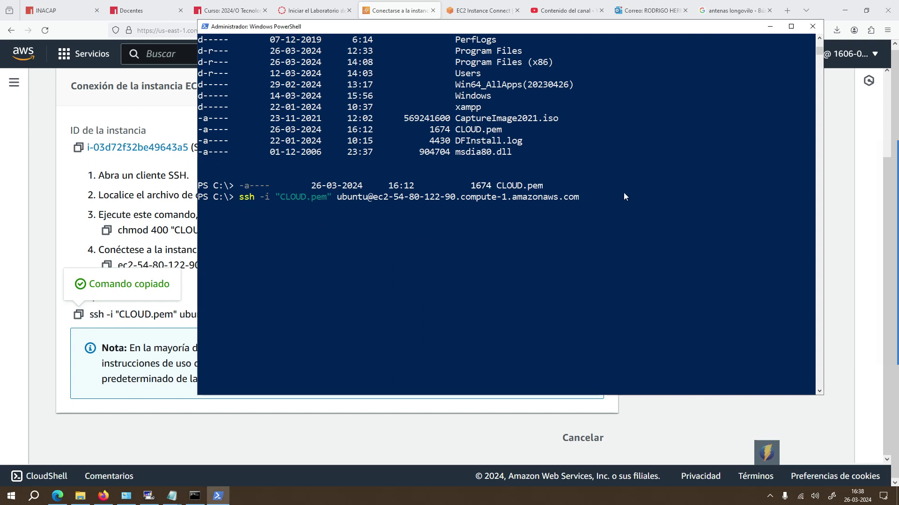
key(Return)
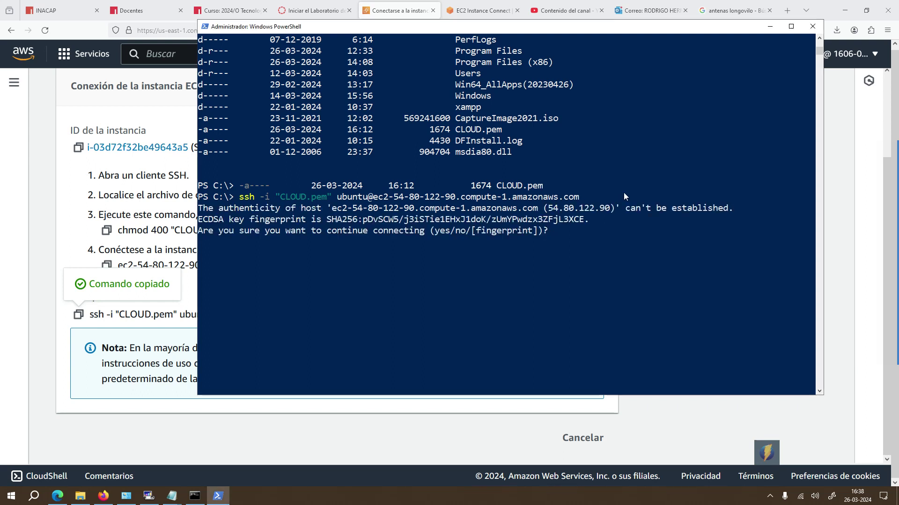
text(yes)
key(Return)
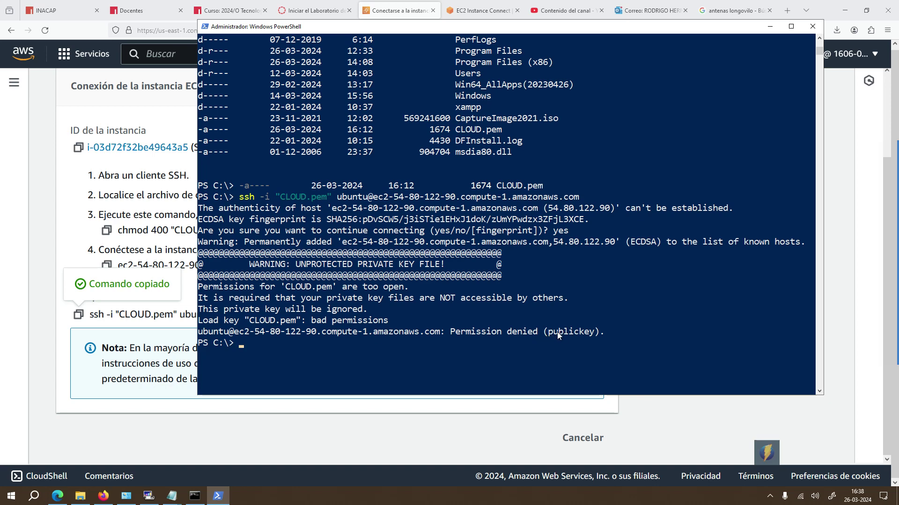
Step: Minimize PowerShell, look up the installed PuTTY applications in the Windows search and close the results
click(768, 29)
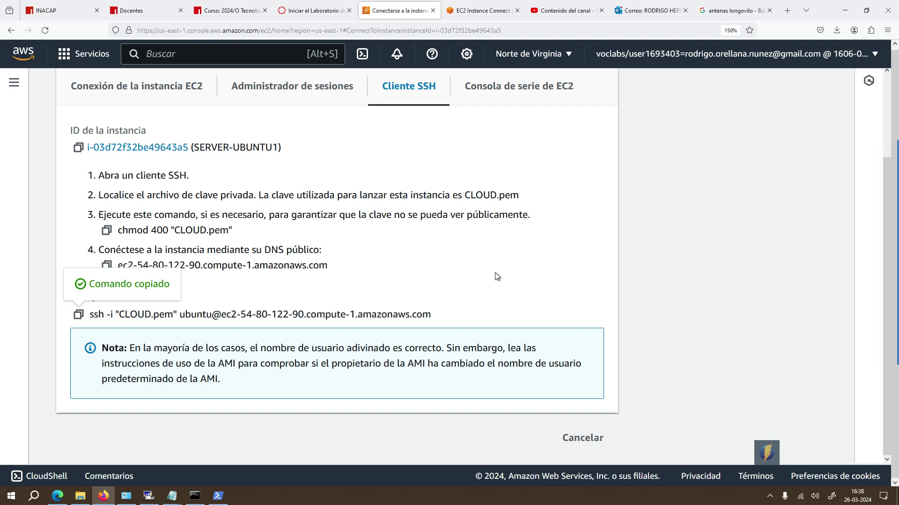
click(10, 497)
text(put)
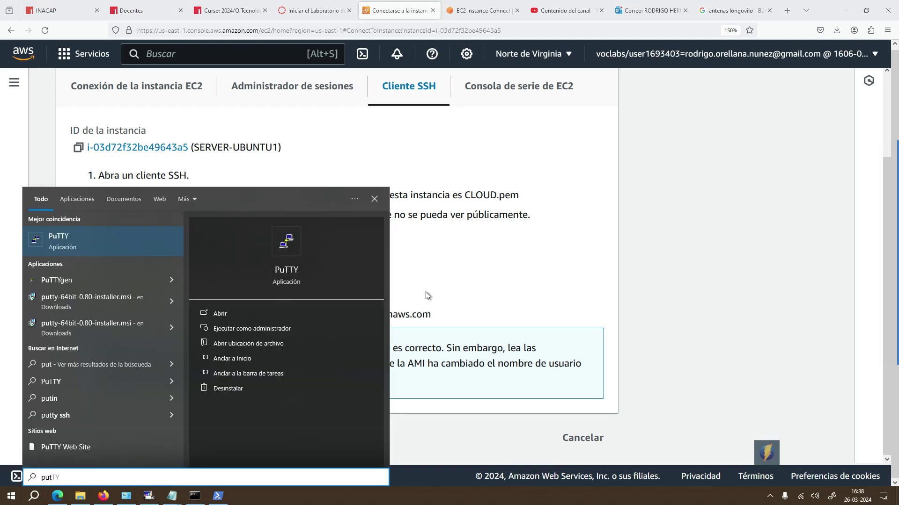
click(739, 248)
Step: Open Google in place of the antenas longovilo image results and search the web for putty
click(736, 11)
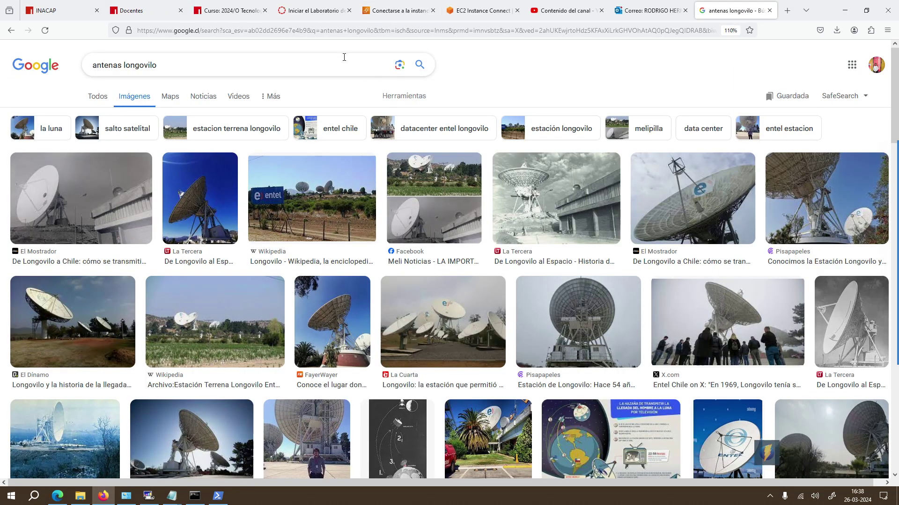
click(330, 31)
text(goo)
key(Return)
click(365, 241)
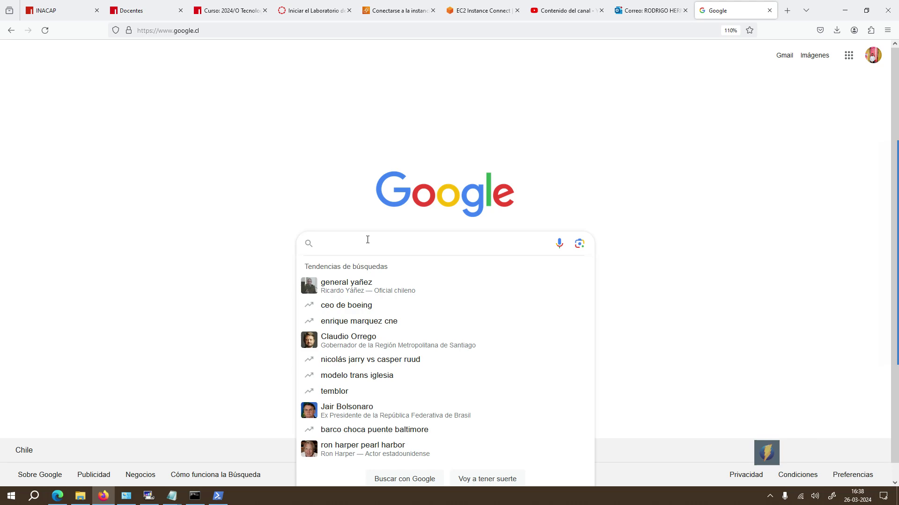
text(putty)
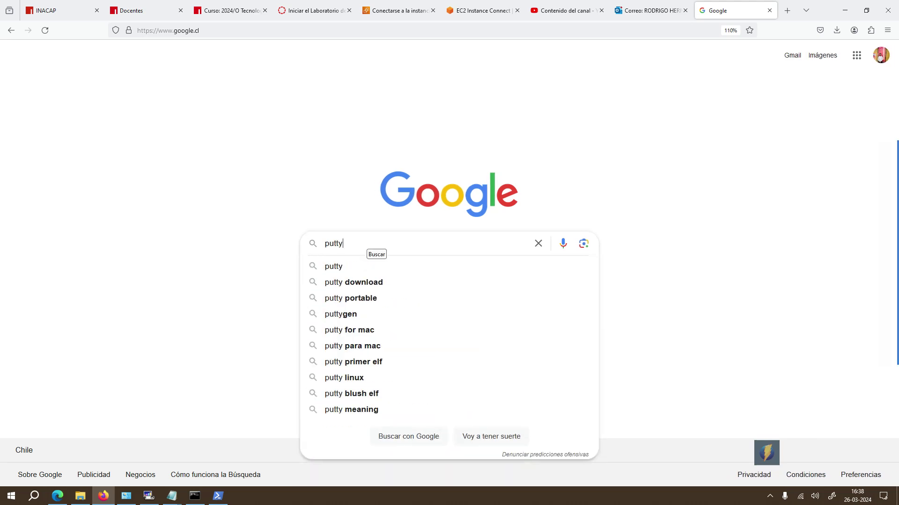
key(Return)
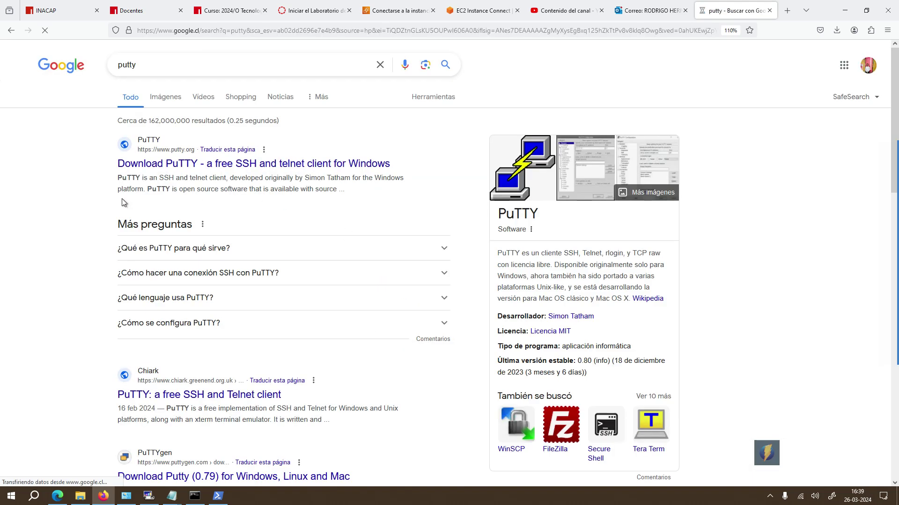
Step: Open the putty.org search result, dismiss the translation offer and go to the page with the latest PuTTY installers
click(210, 167)
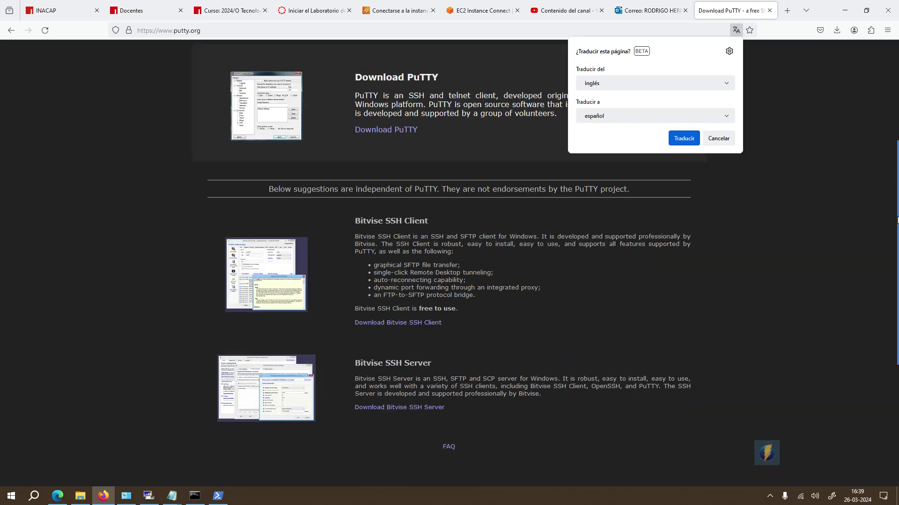
click(718, 139)
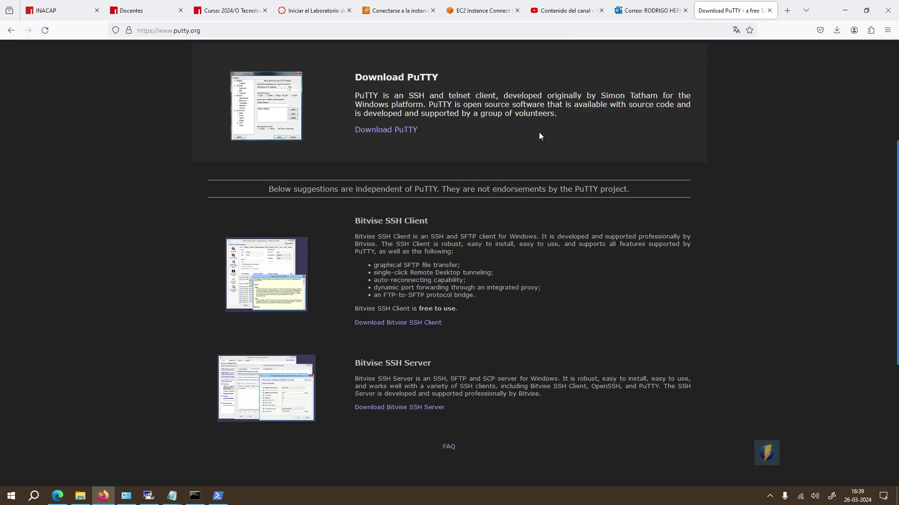
click(386, 137)
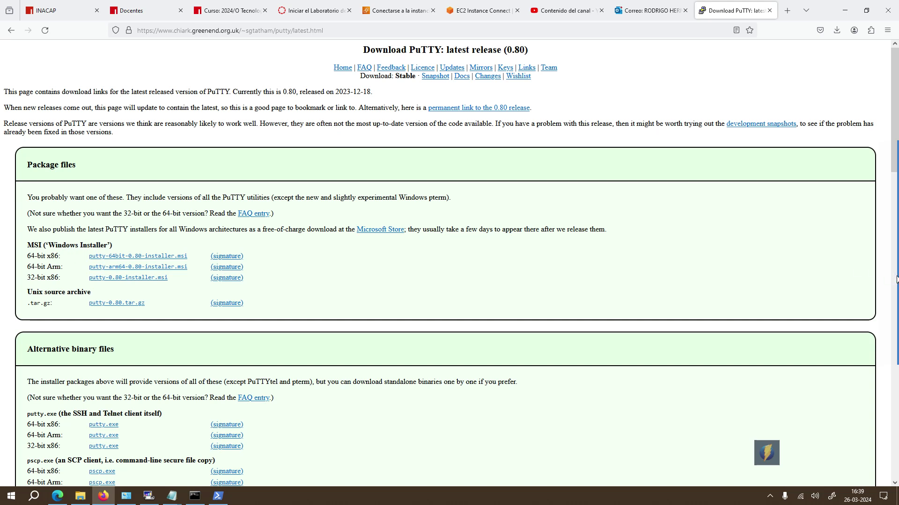
mouse_move(876, 238)
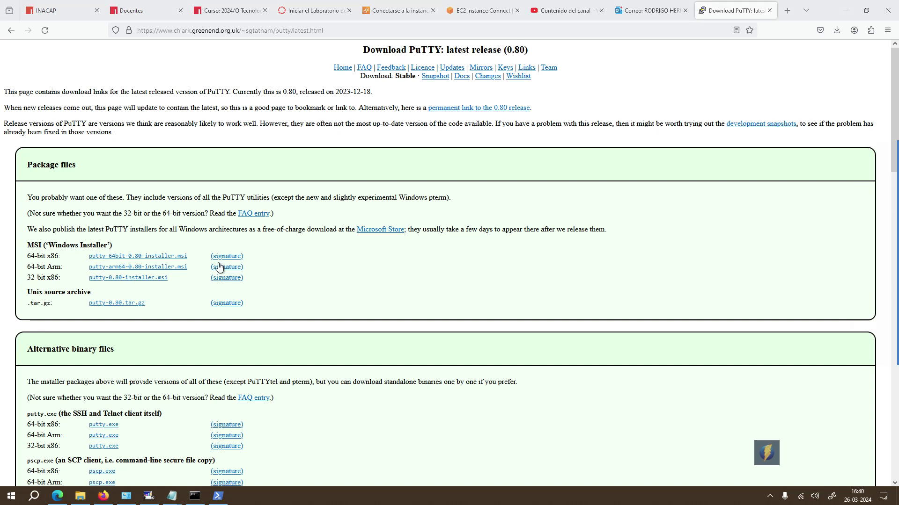
Step: Launch PuTTYgen through the Windows search and reposition its Key Generator window on the screen
click(11, 495)
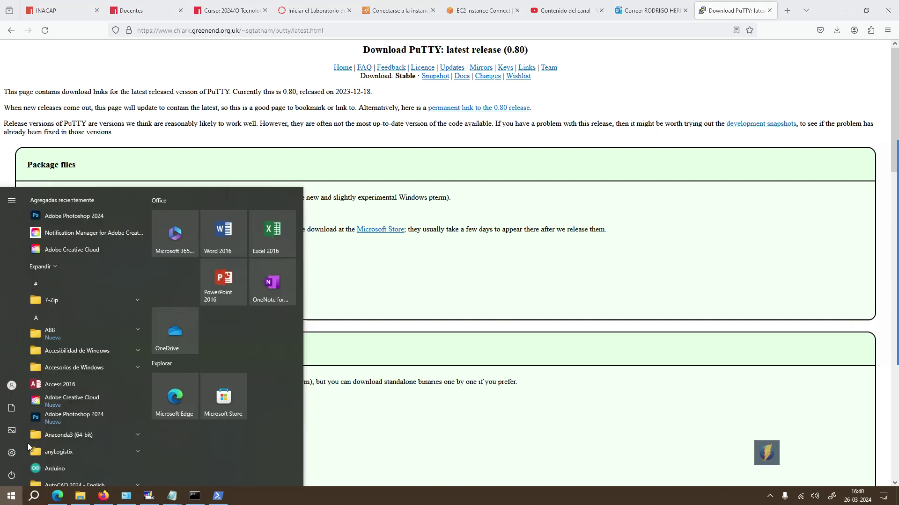
text(pu)
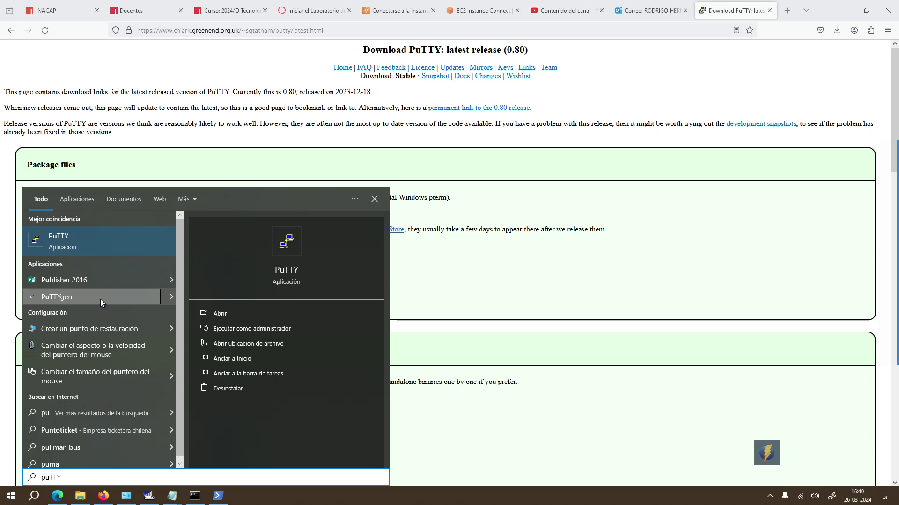
key(Down)
key(Down)
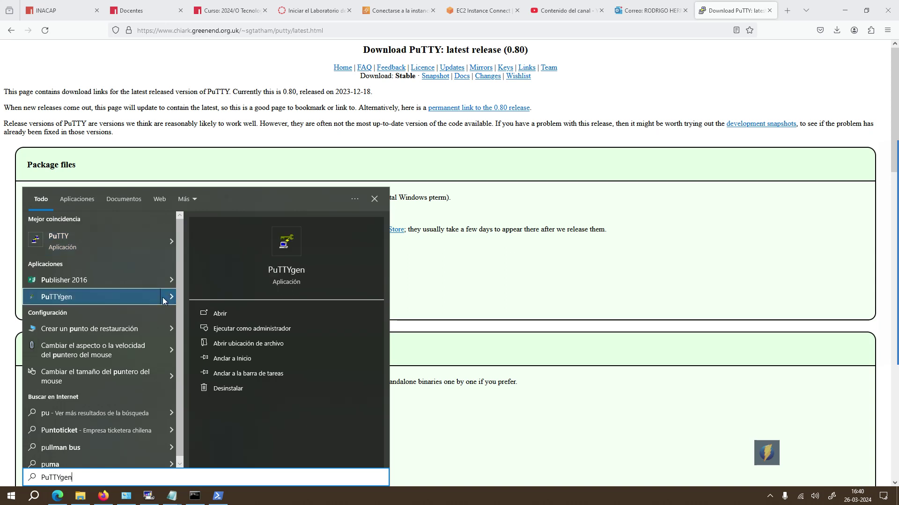
click(85, 297)
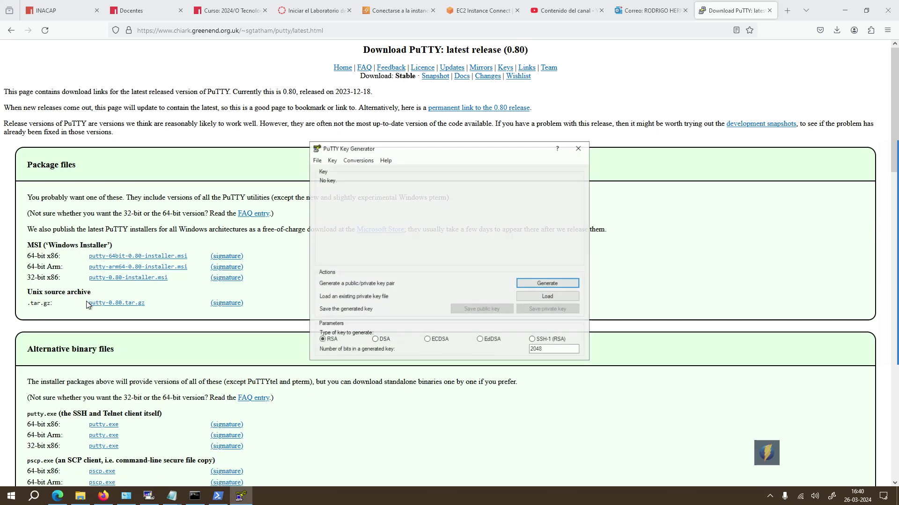
drag(401, 147, 308, 139)
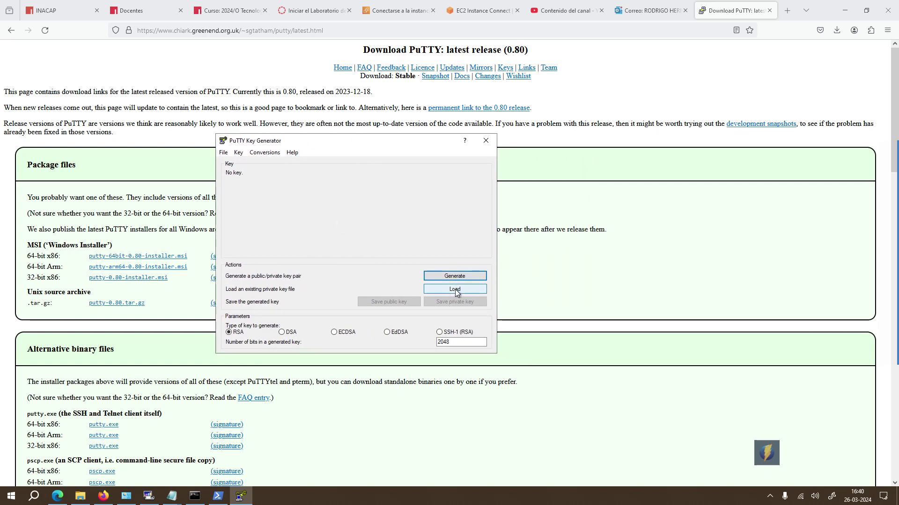